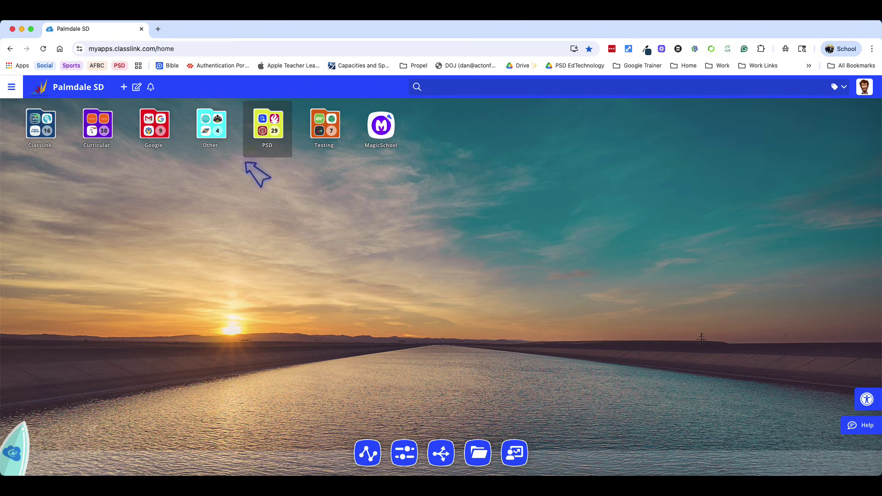
Launch Infinite Campus (Staff SSO) from the PSD folder in ClassLink.
click(271, 133)
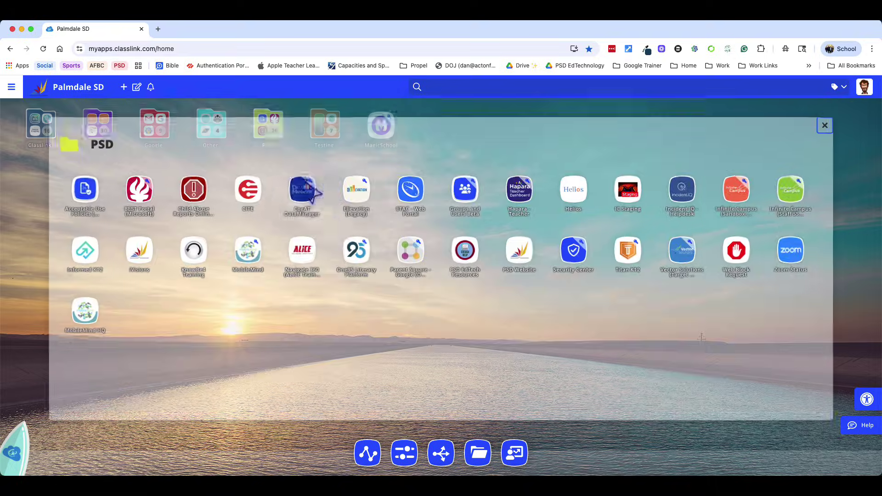
click(798, 197)
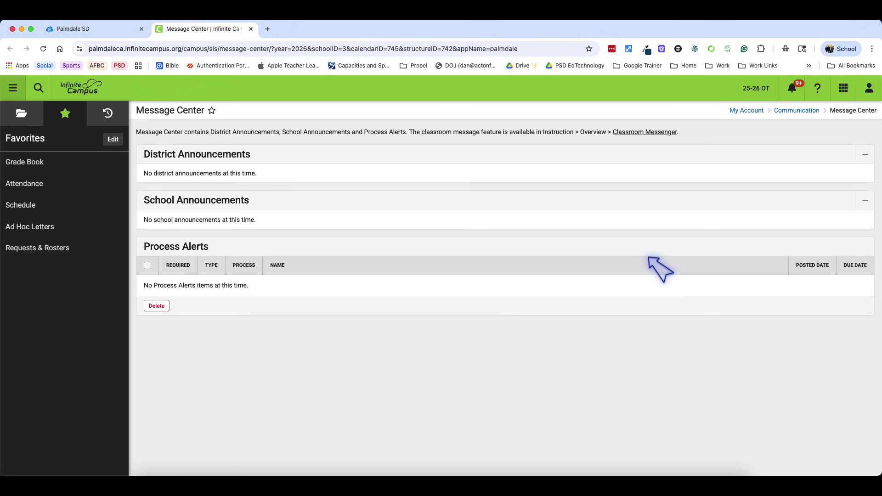
Switch the sidebar from Favorites to the Main Menu module list.
click(22, 114)
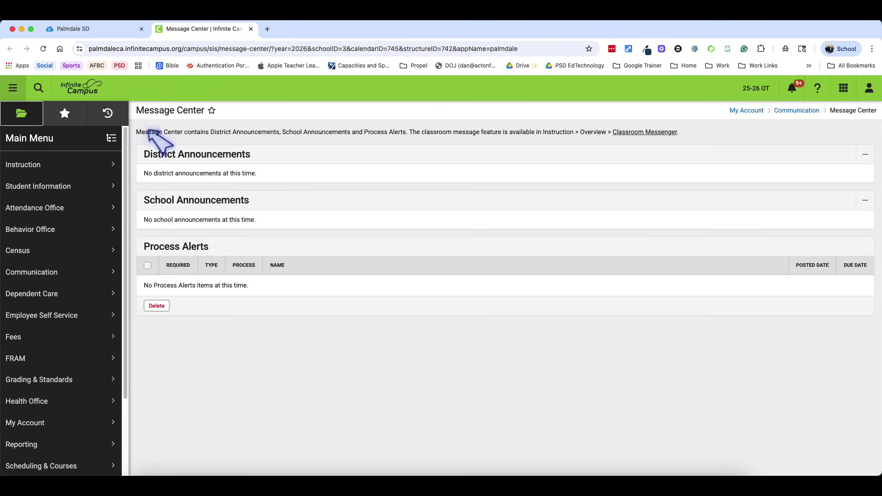
click(69, 119)
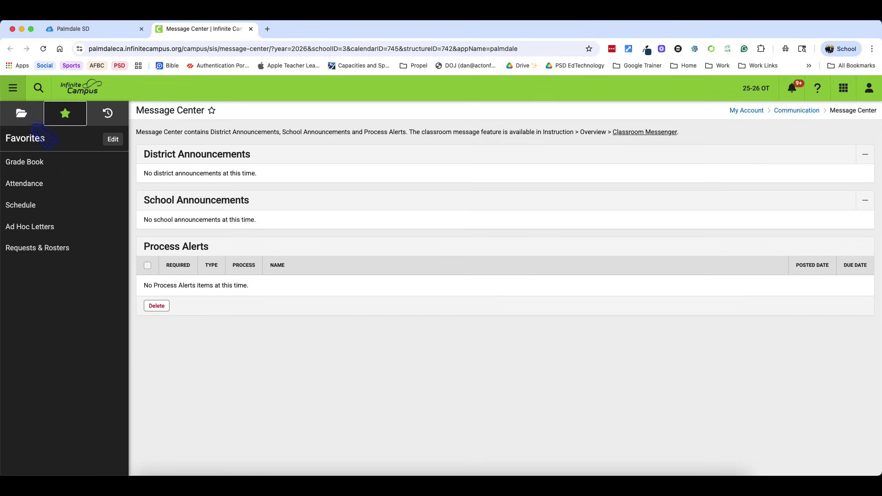
click(21, 114)
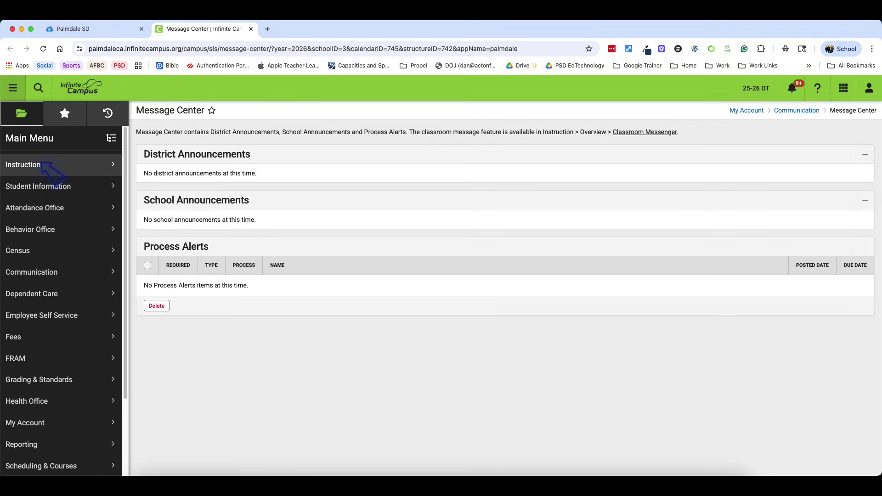
Open the Grade Book from the Instruction section of the main menu.
click(64, 165)
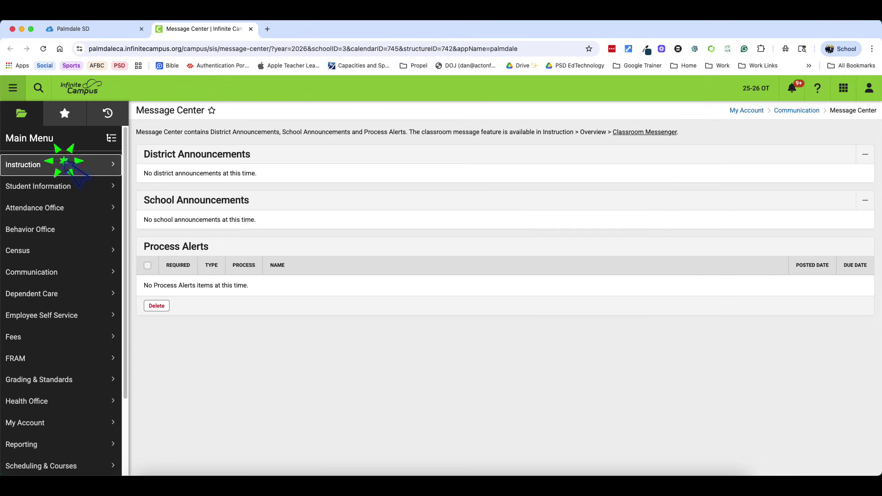
click(362, 155)
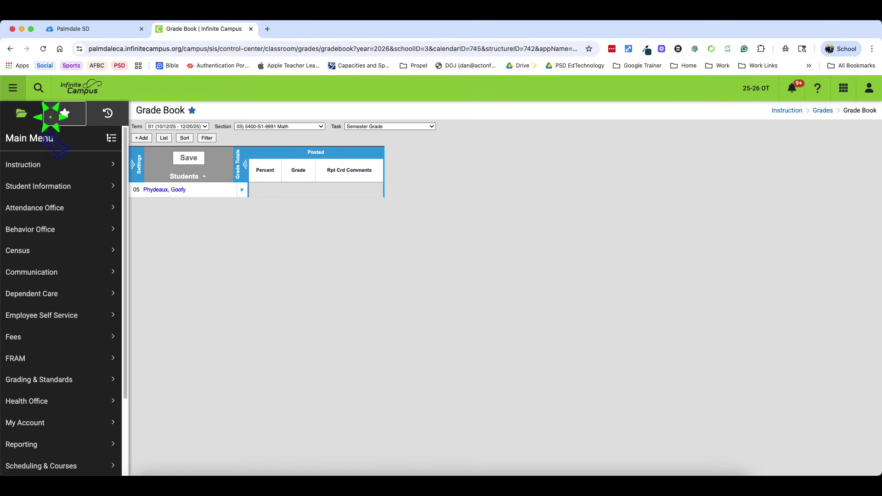
click(65, 113)
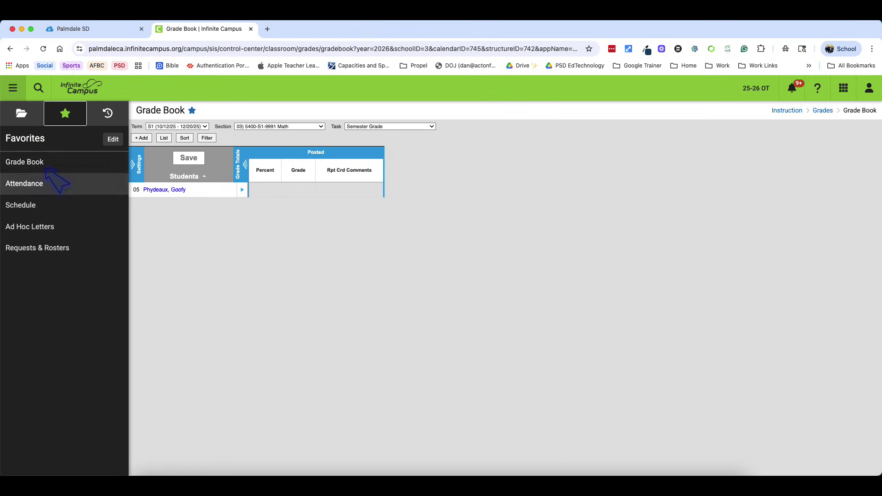
click(34, 115)
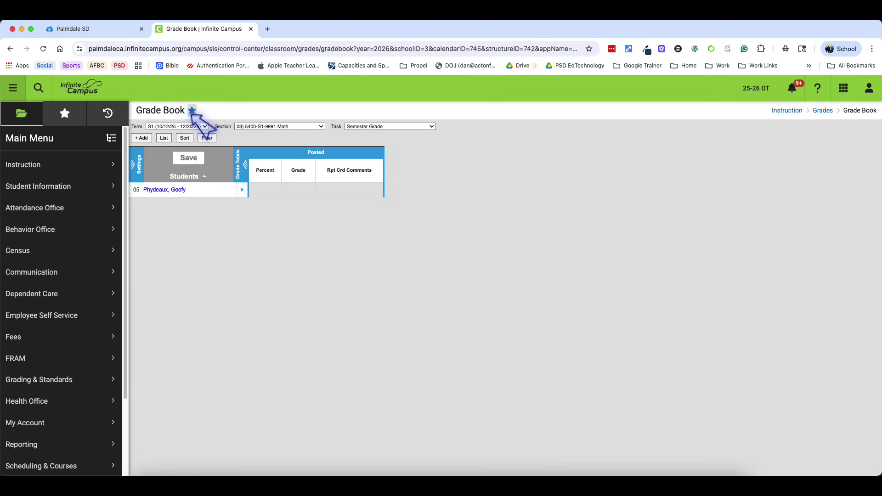
Remove Grade Book from Favorites, re-add it, and reopen it from the Favorites list.
click(192, 112)
click(192, 374)
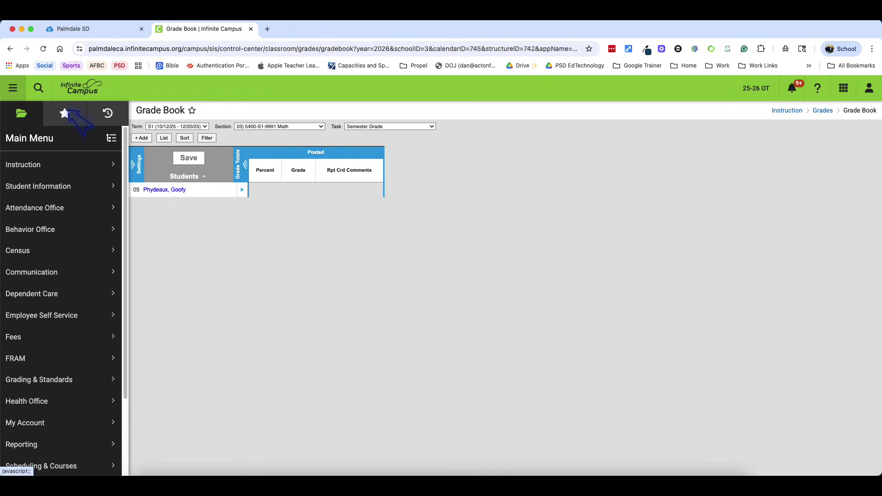
click(65, 114)
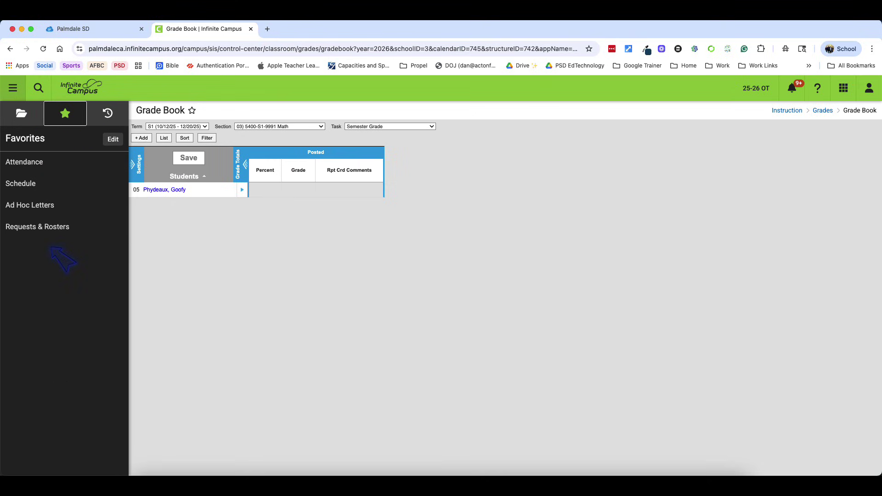
click(192, 111)
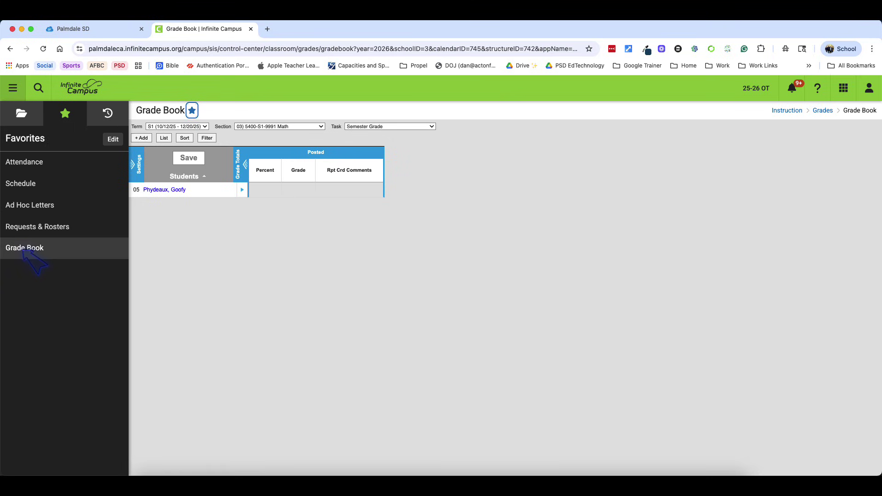
click(28, 163)
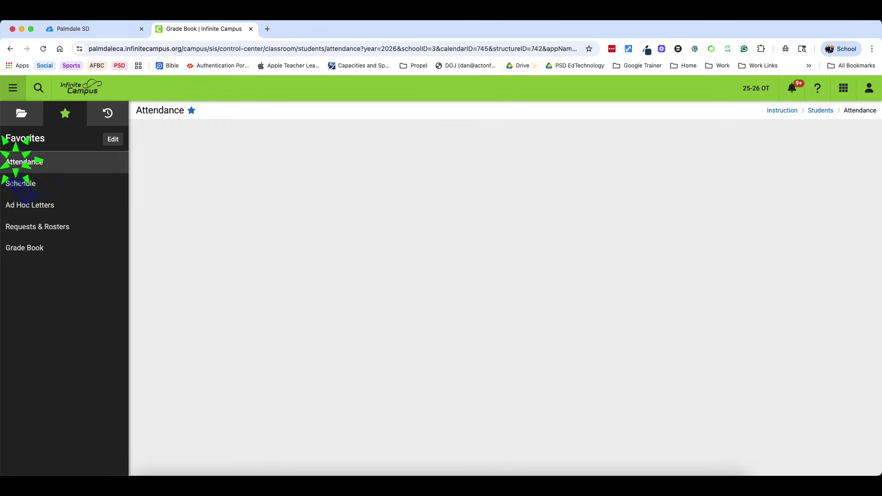
click(32, 248)
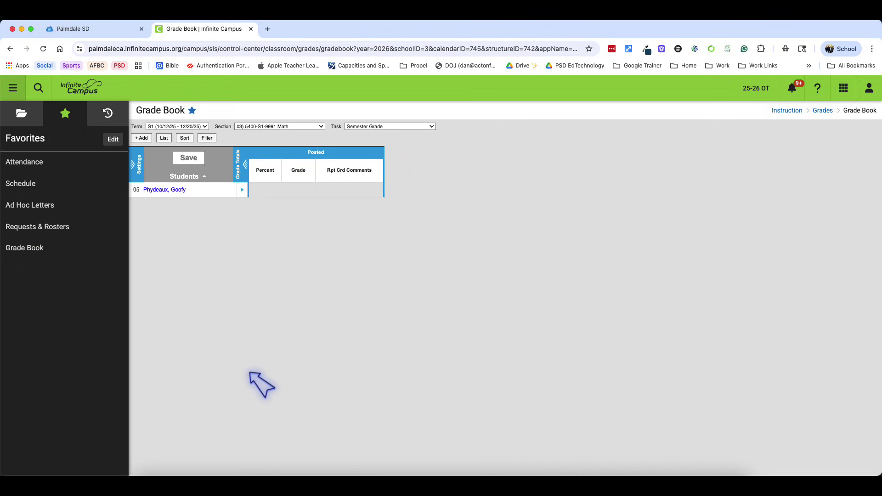
Collapse the sidebar and keep the Grade Book term at S1 (10/12/25 - 12/20/25).
click(13, 88)
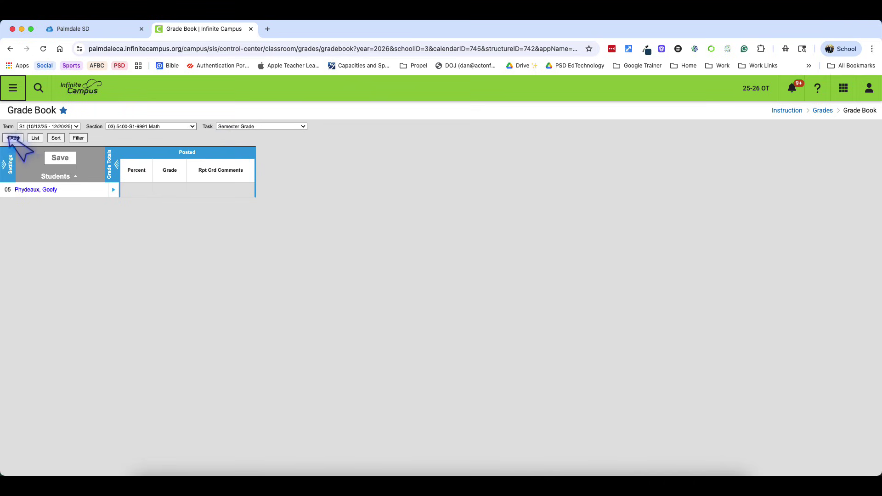
click(32, 126)
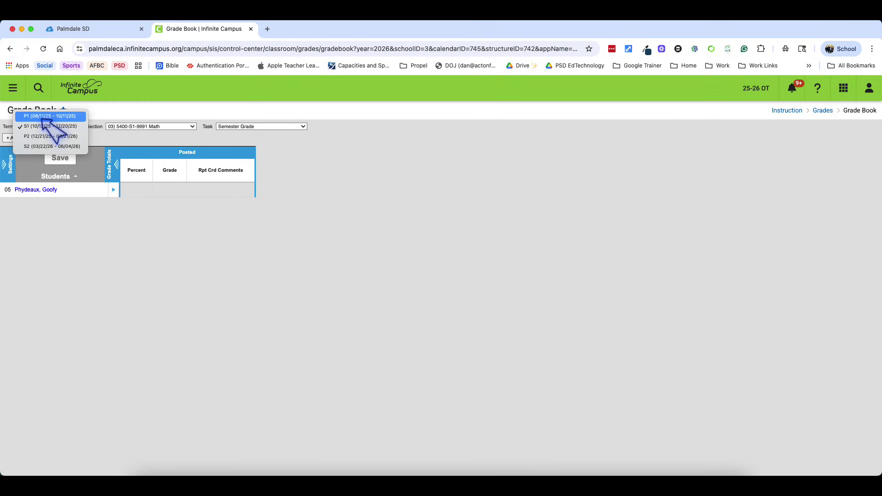
click(43, 126)
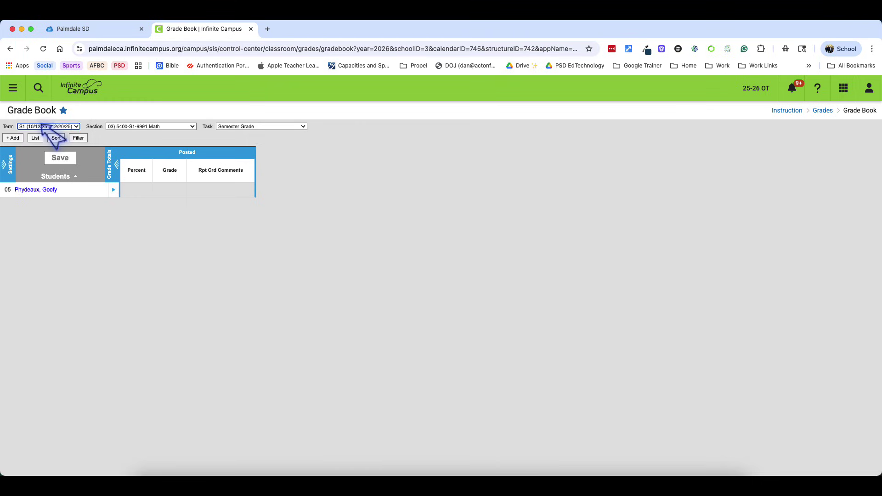
click(43, 126)
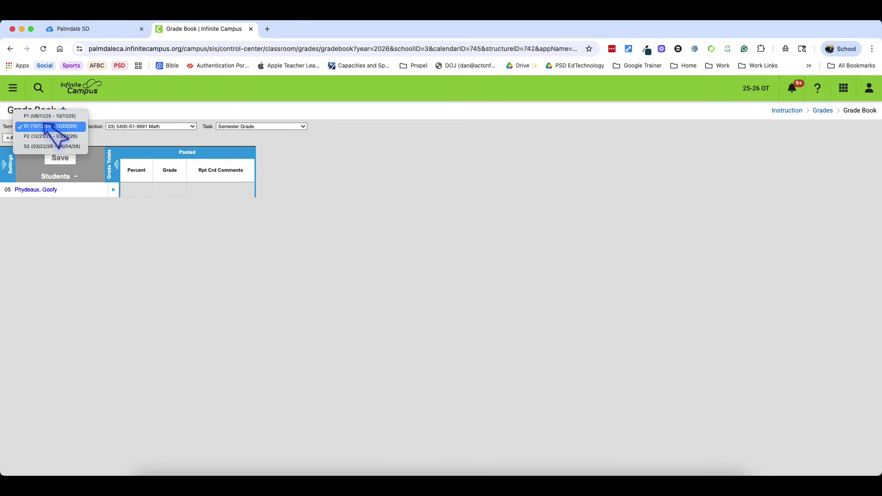
click(69, 126)
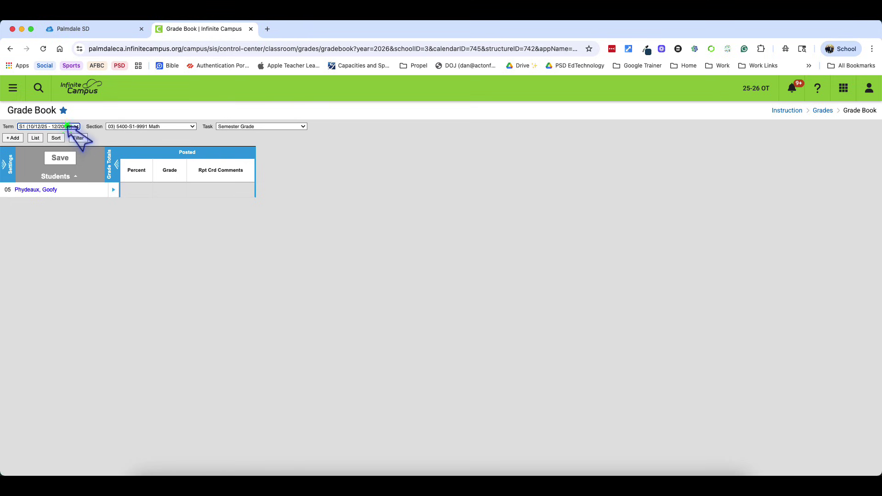
click(68, 126)
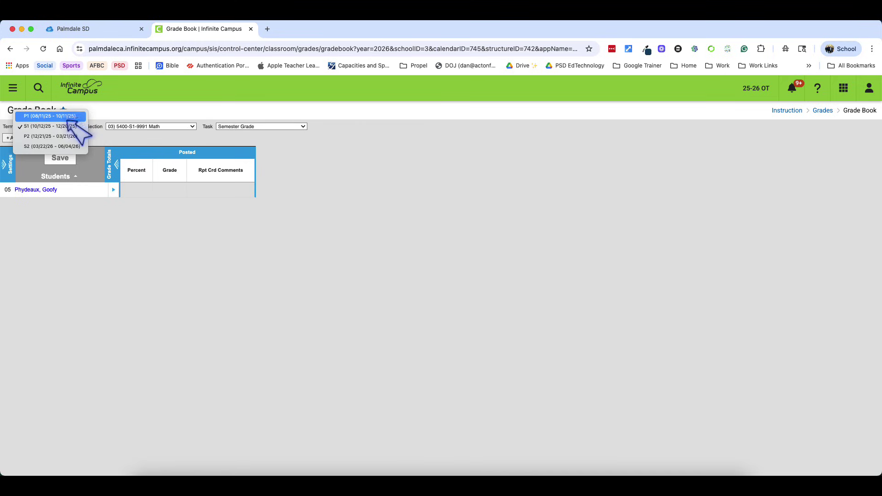
click(33, 129)
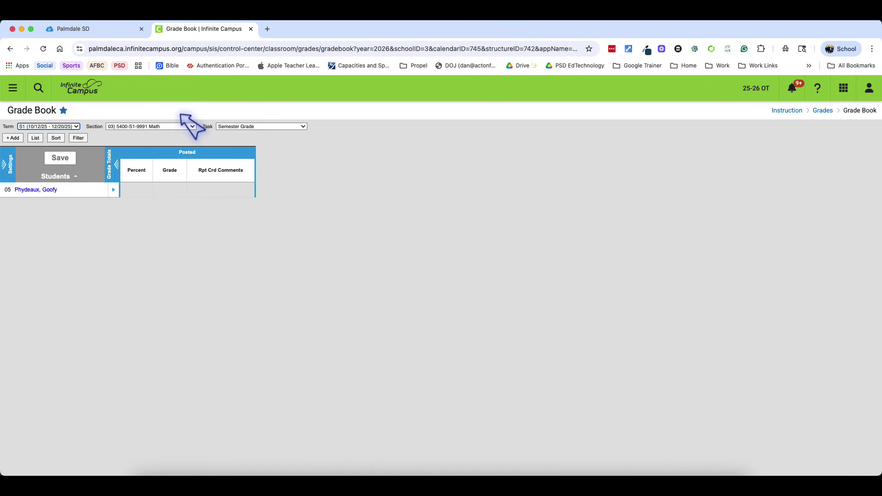
click(175, 127)
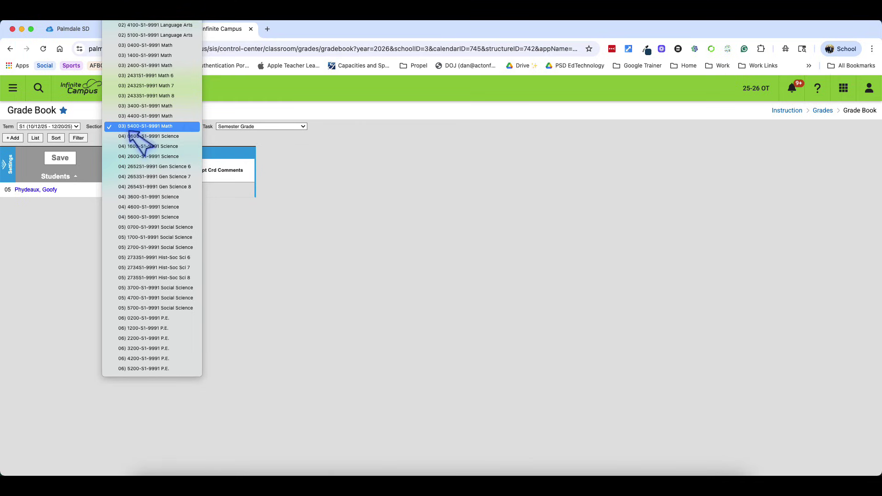
Preview the 2652S1-9991 Gen Science 6 section with the Semester Grade task.
click(164, 127)
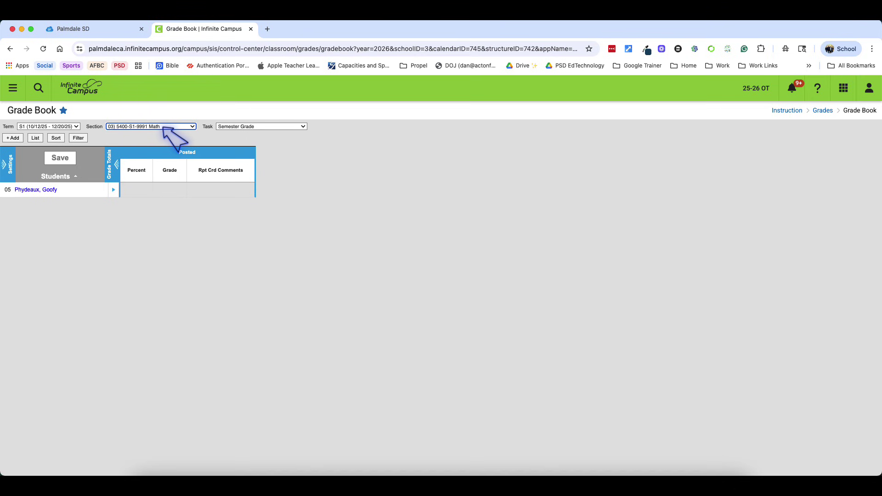
click(164, 127)
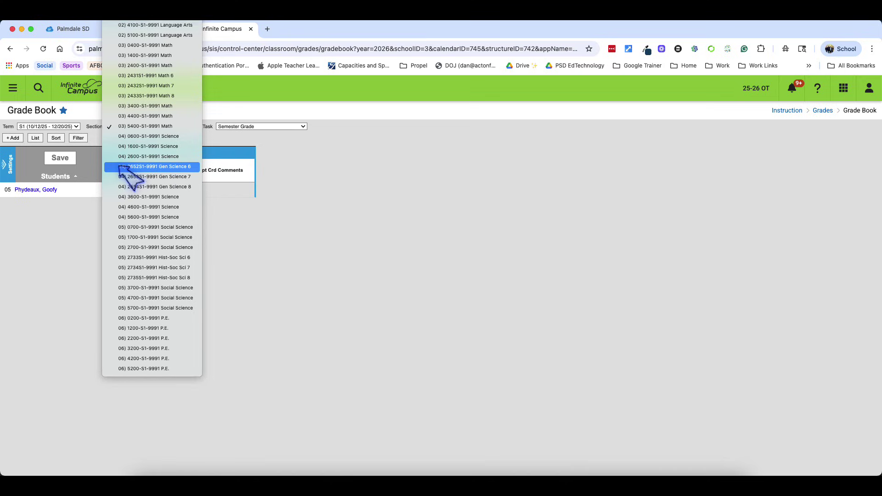
click(169, 169)
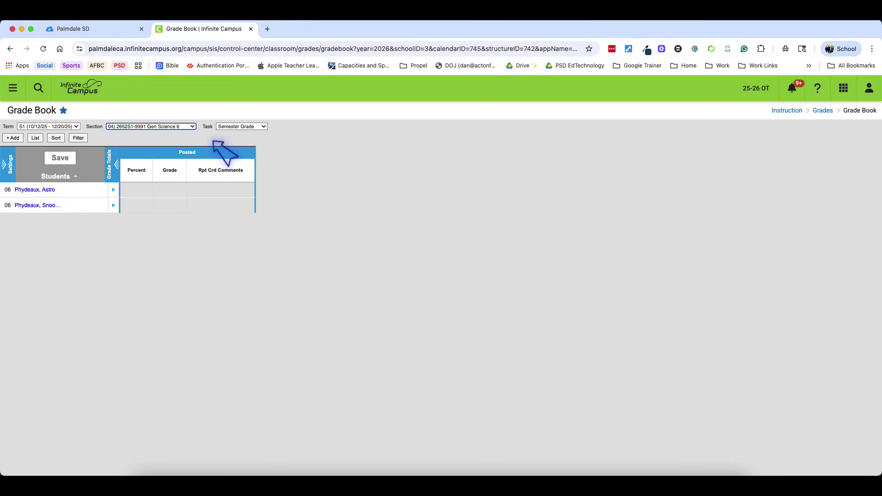
click(219, 127)
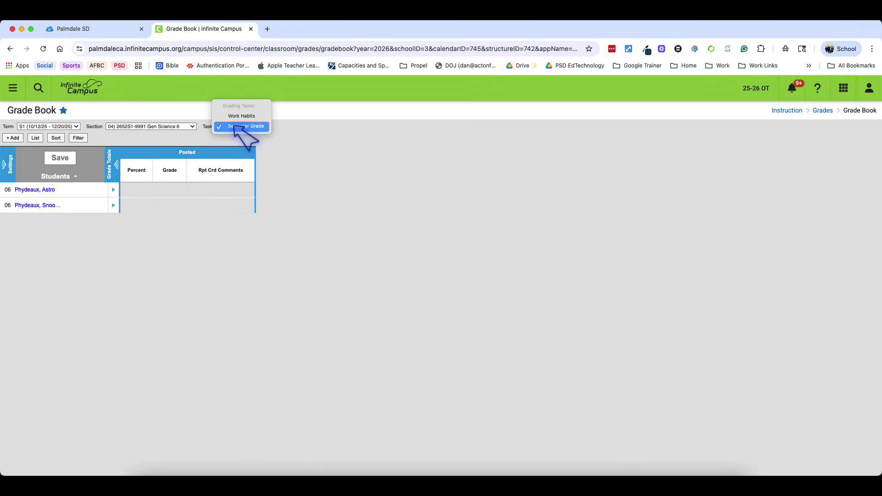
click(256, 127)
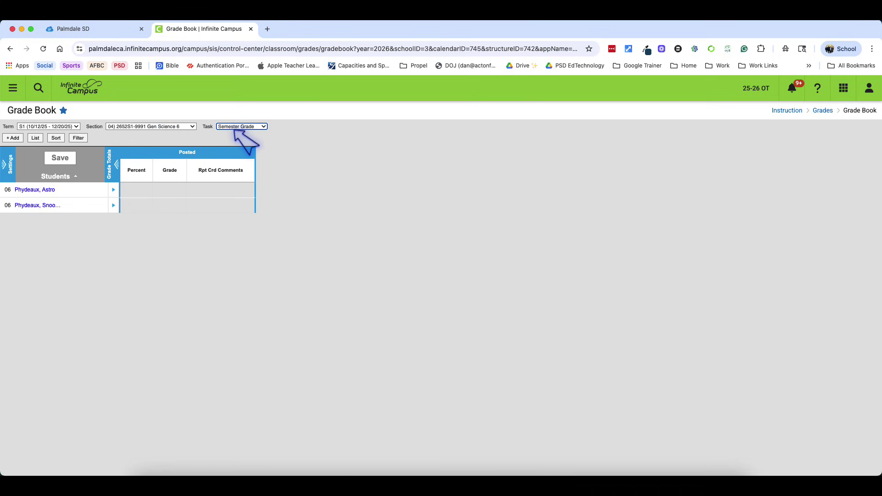
Switch back to section 5400-S1-9991 Math, keeping the Semester Grade task.
click(179, 127)
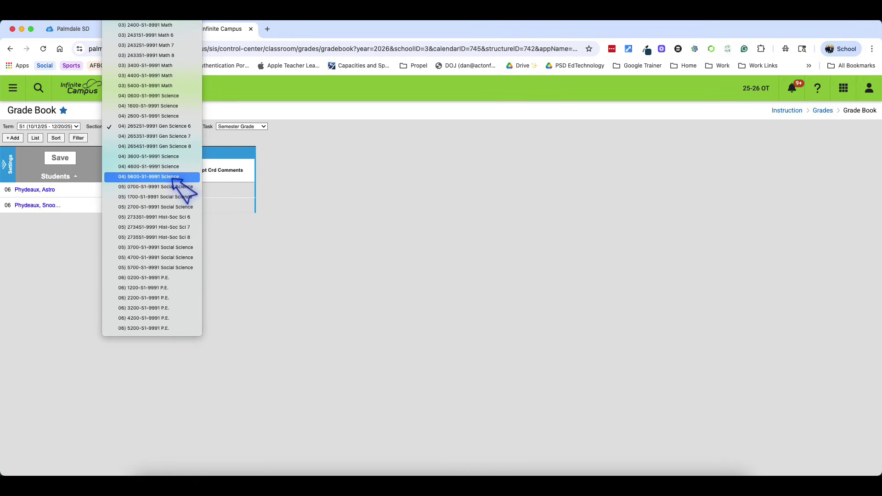
click(177, 85)
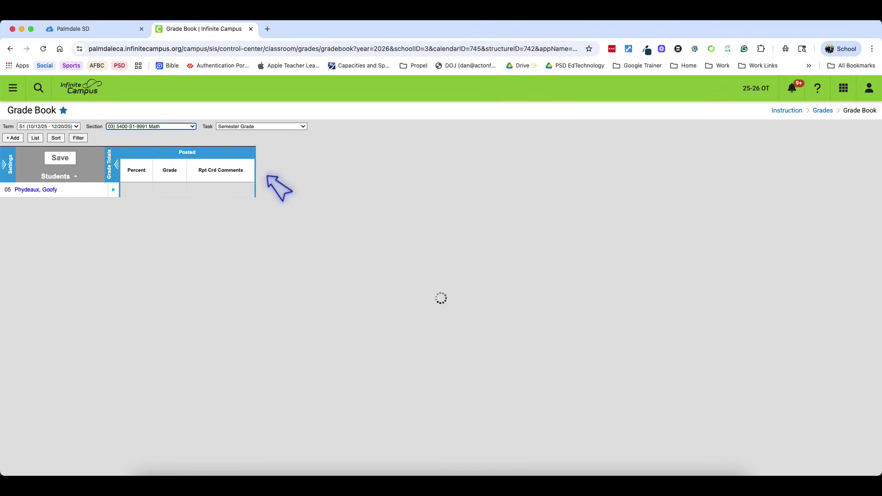
click(248, 126)
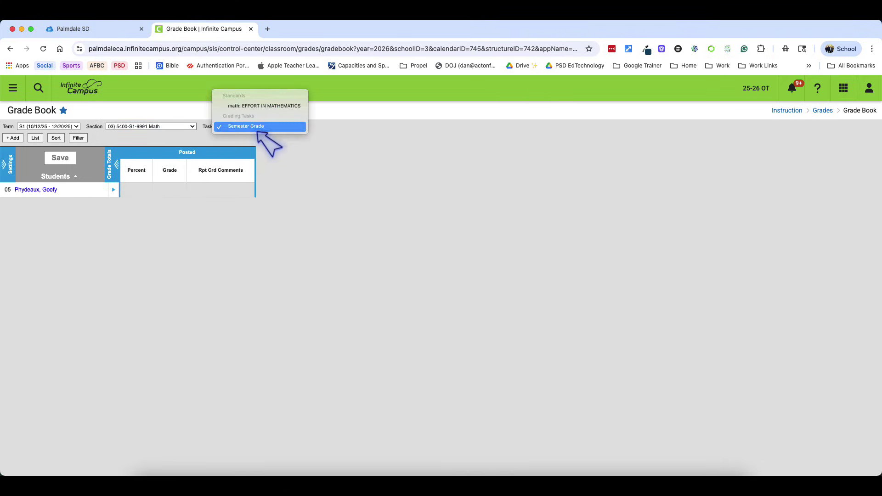
click(285, 200)
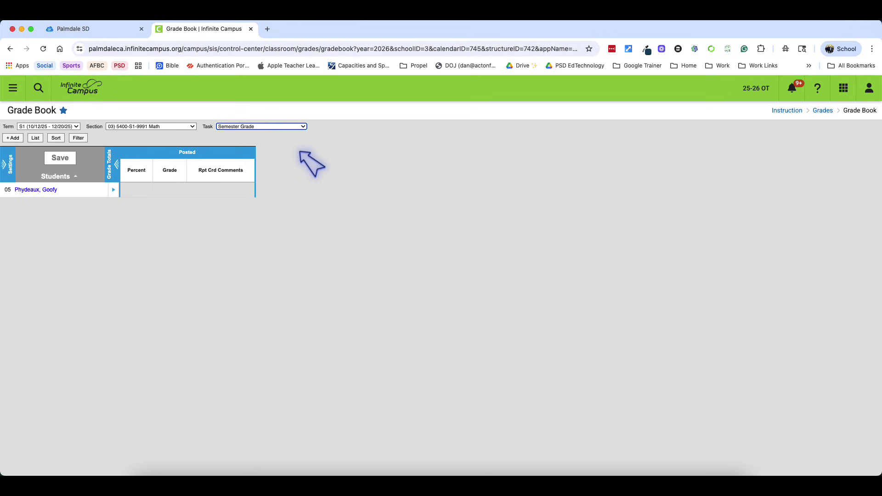
click(237, 127)
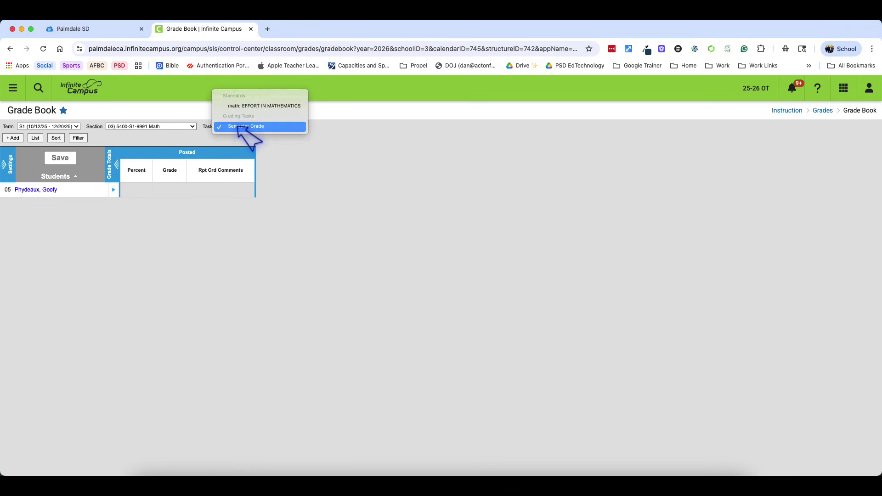
click(330, 193)
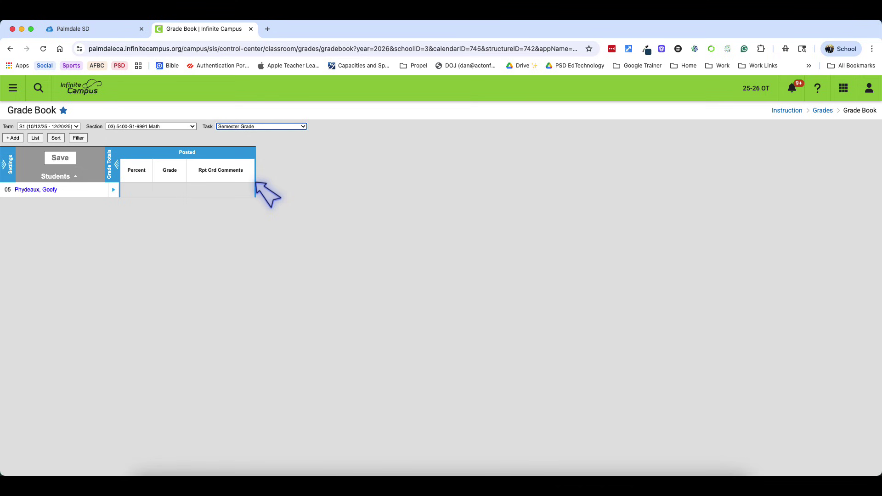
Open the empty Category List for All sections and start a new category.
click(7, 169)
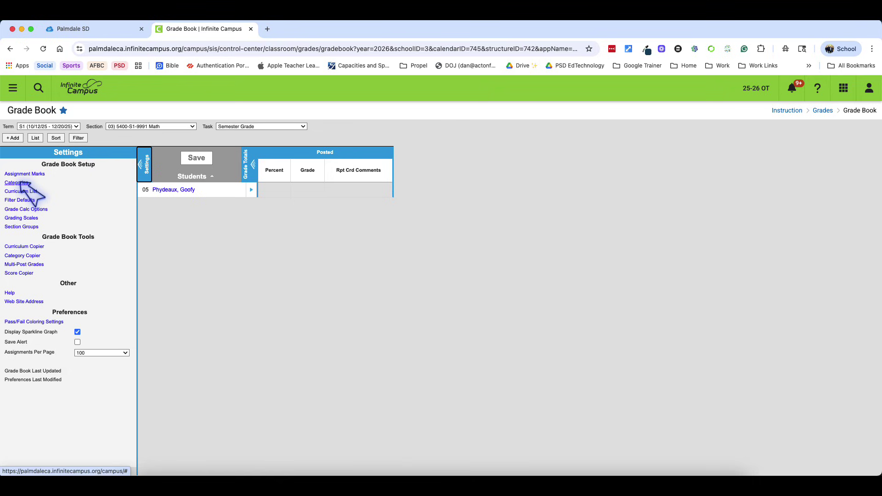
click(18, 183)
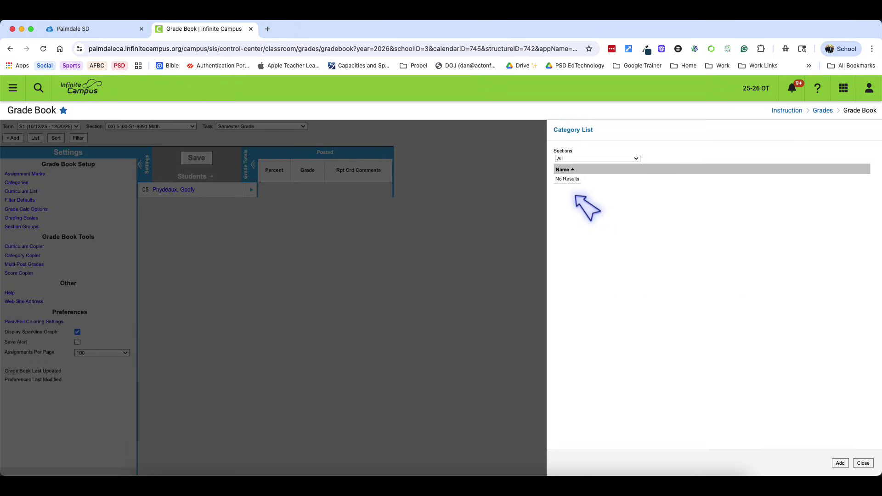
click(618, 161)
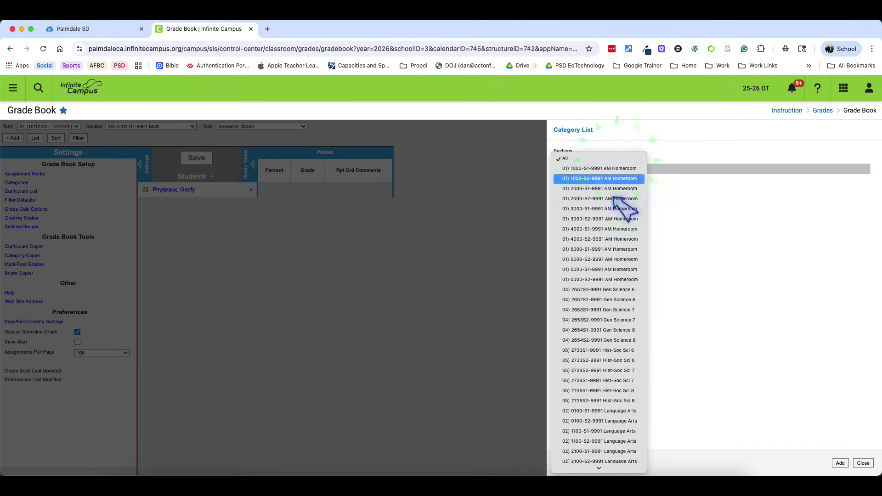
click(682, 340)
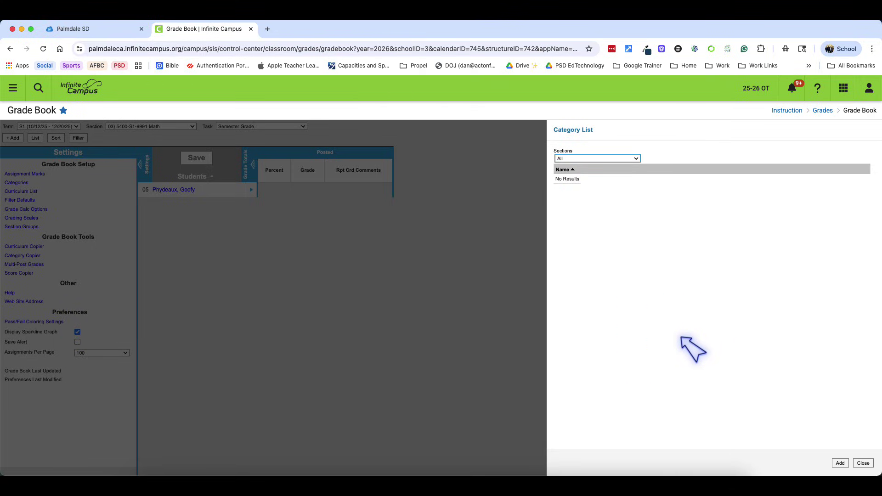
click(840, 463)
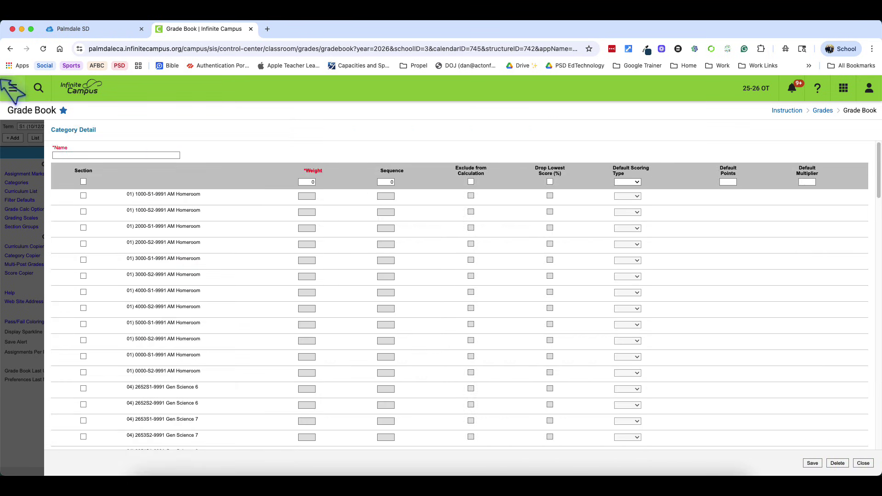
Name the category Assessments and include the 5400-S1-9991 Math section.
click(93, 156)
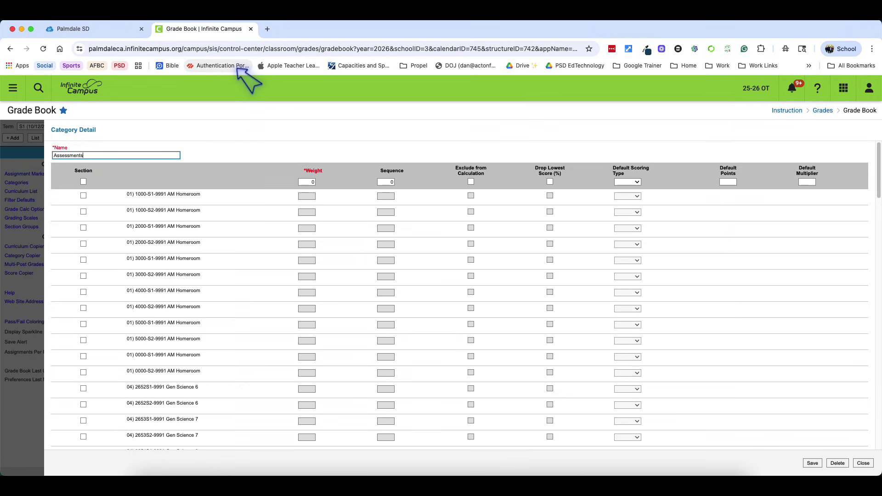
scroll(179, 287, down, 2)
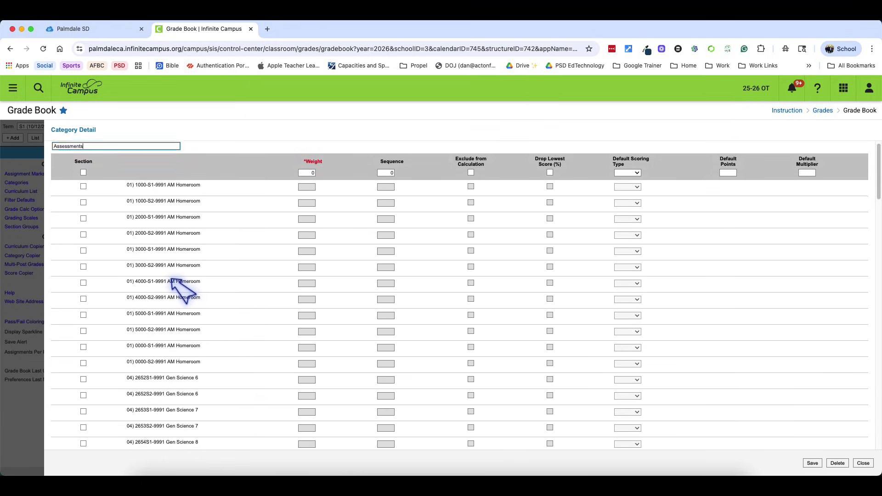
scroll(171, 280, down, 5)
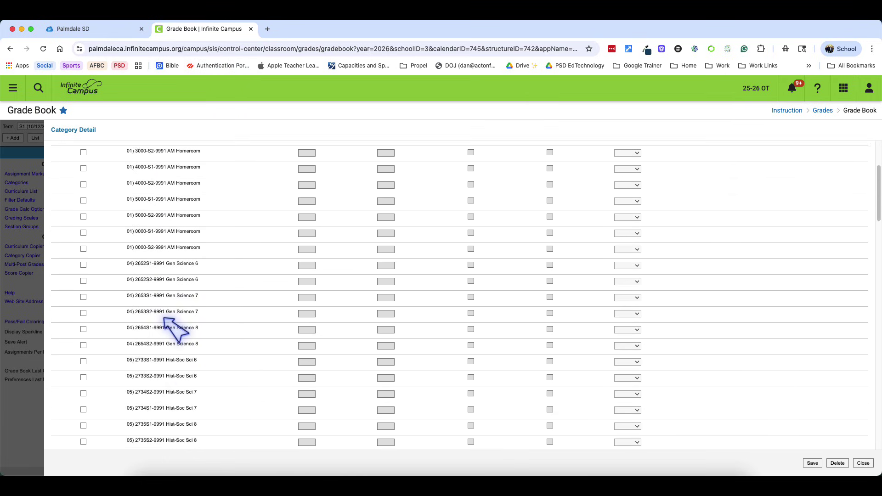
scroll(164, 317, down, 3)
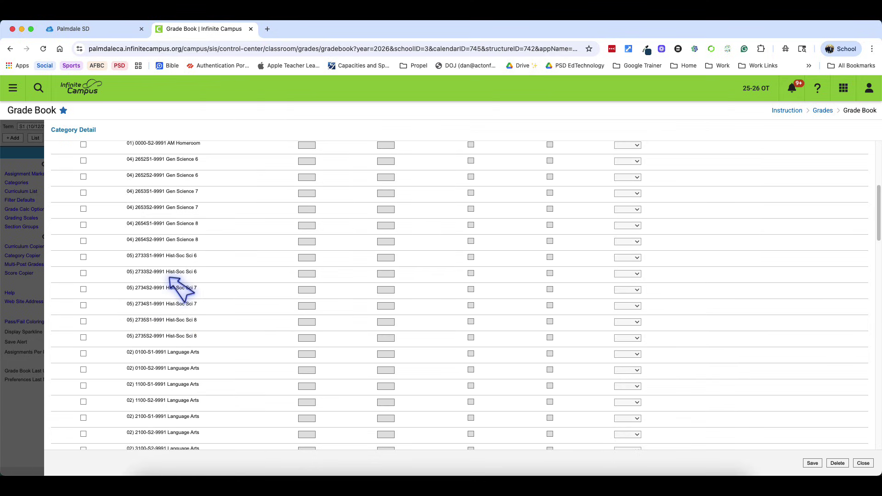
scroll(156, 313, down, 12)
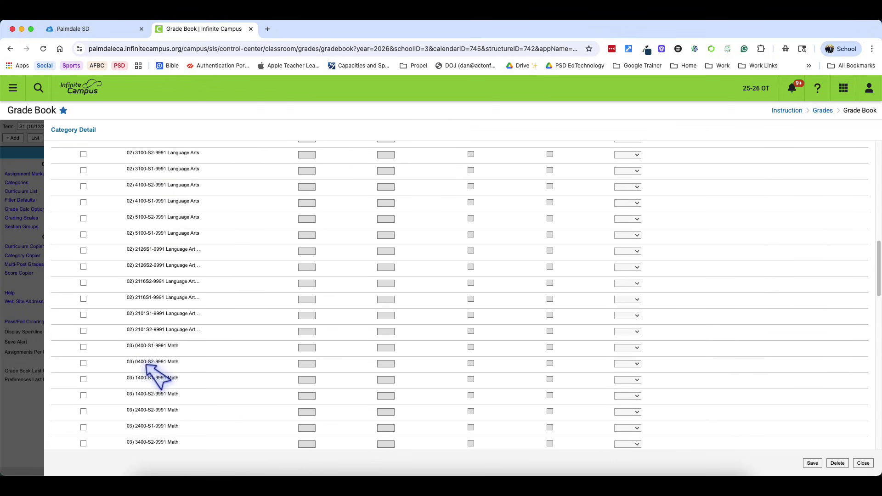
scroll(147, 412, down, 5)
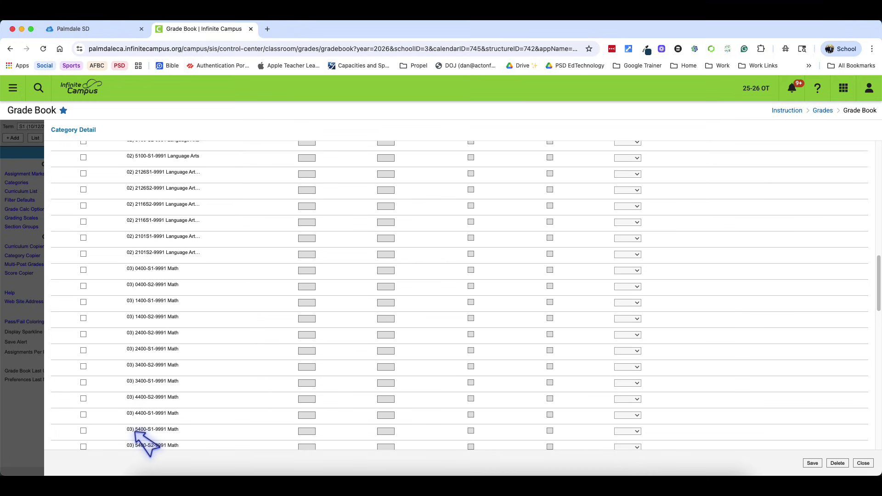
drag(136, 430, 178, 440)
right_click(173, 436)
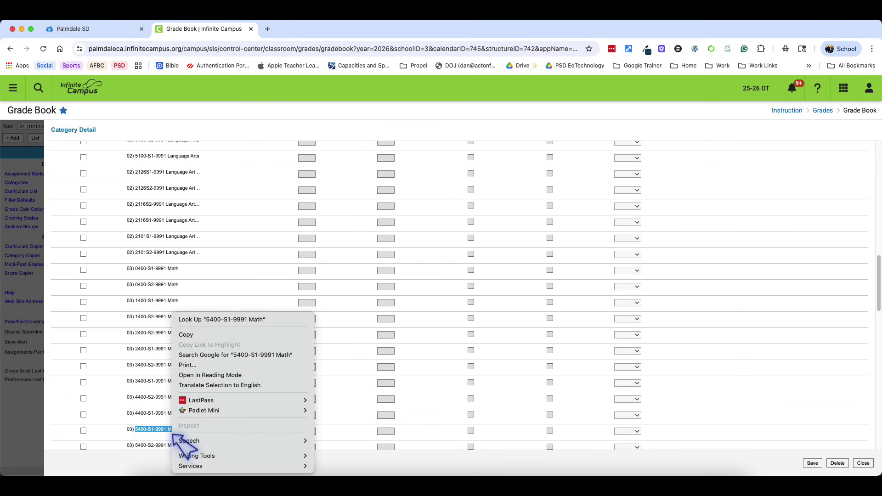
click(148, 437)
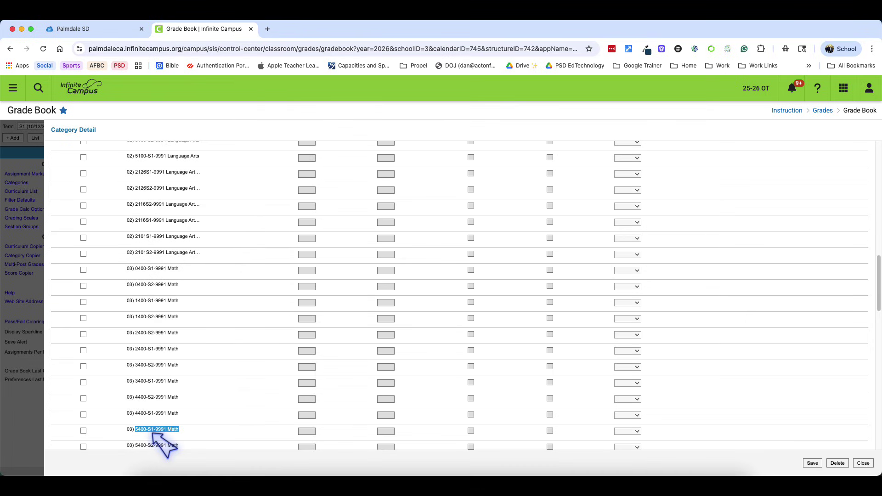
click(84, 431)
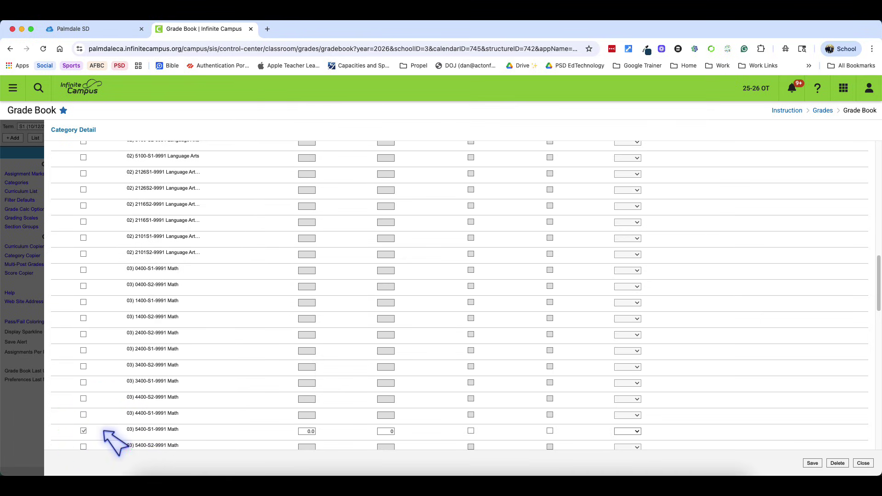
Include the 5100-S1 Language Arts and 5600-S1 Science sections, leaving 5600-S2 unticked.
scroll(104, 434, down, 1)
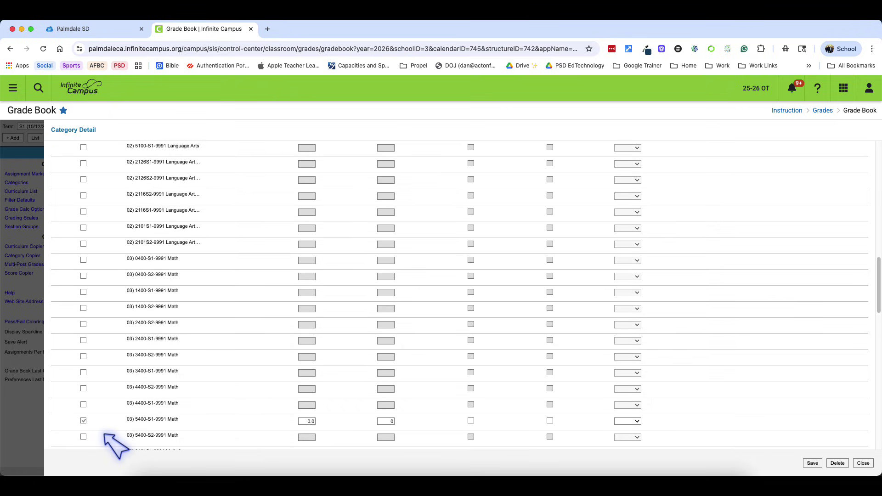
scroll(104, 433, up, 5)
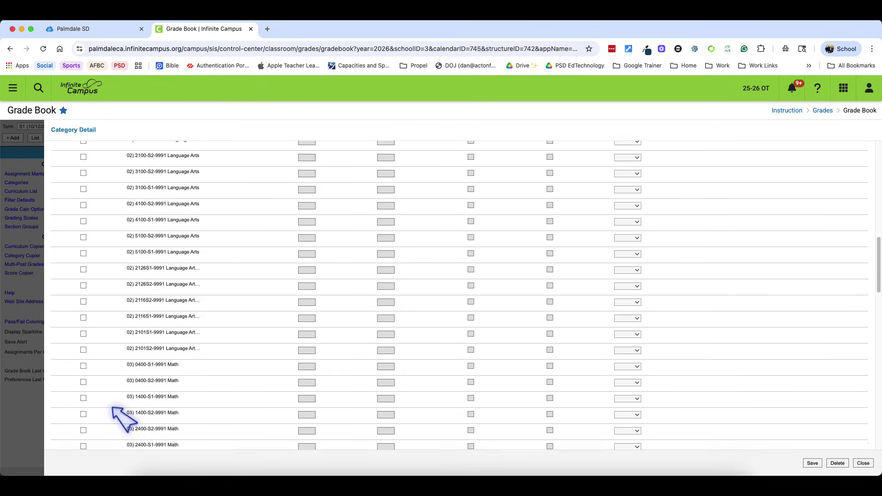
click(83, 289)
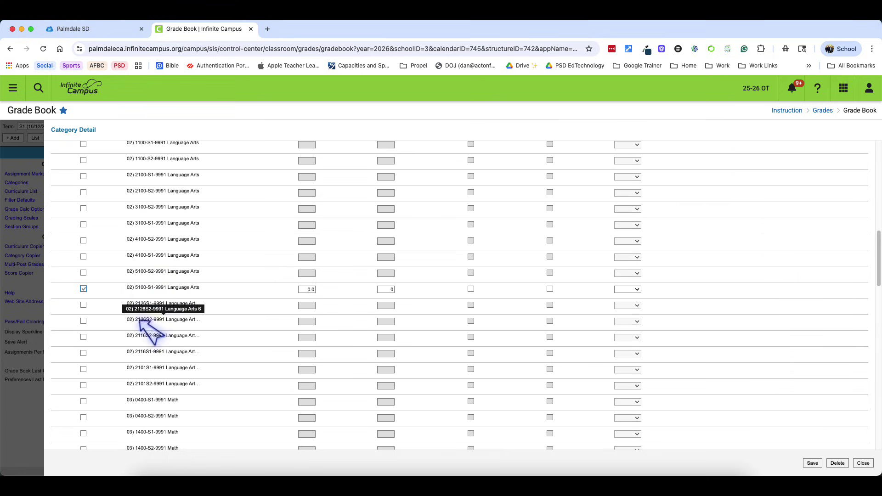
scroll(88, 330, down, 7)
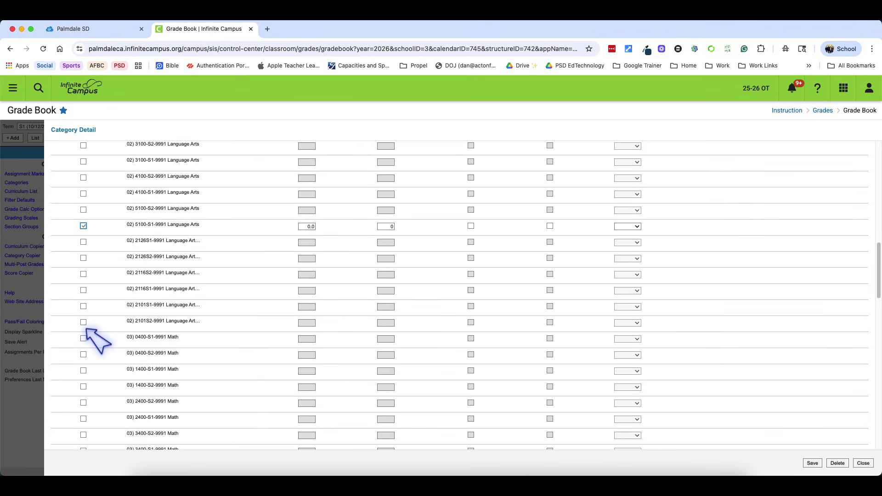
scroll(88, 329, down, 8)
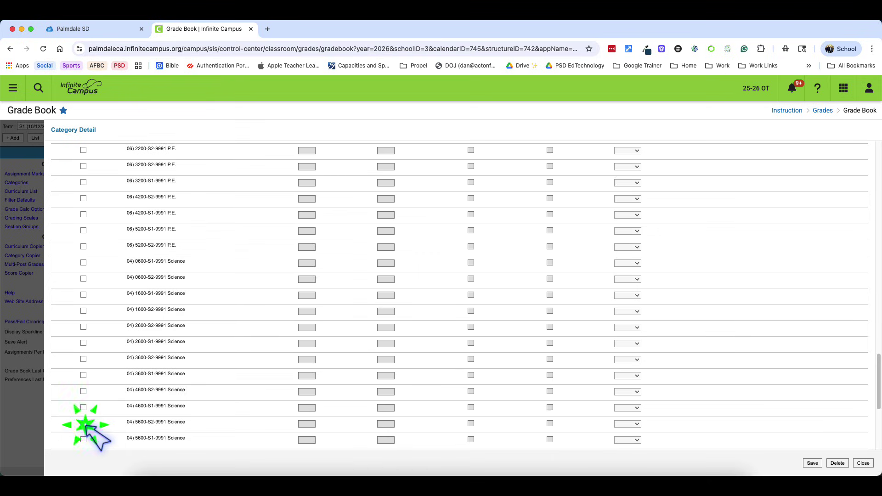
click(83, 423)
click(154, 423)
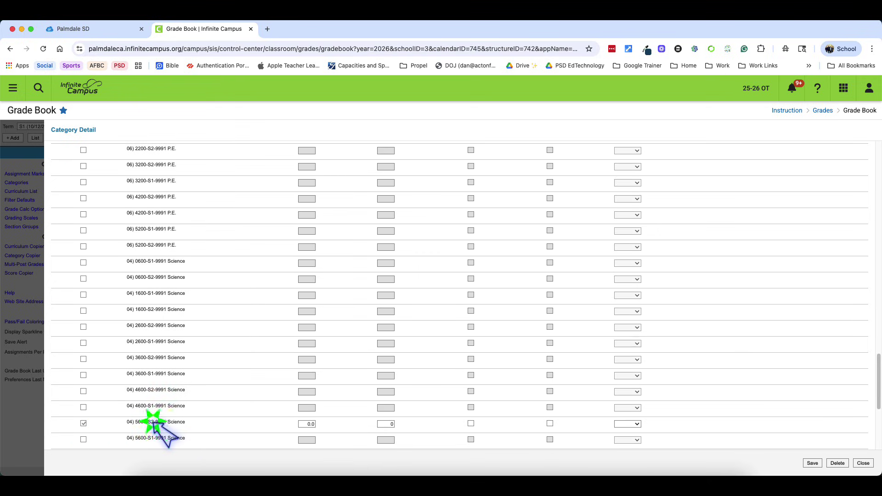
right_click(154, 423)
click(153, 421)
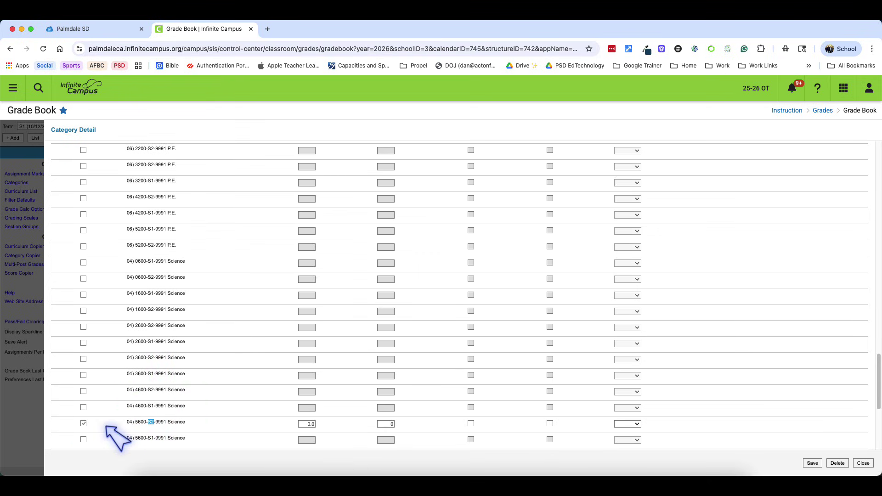
click(83, 423)
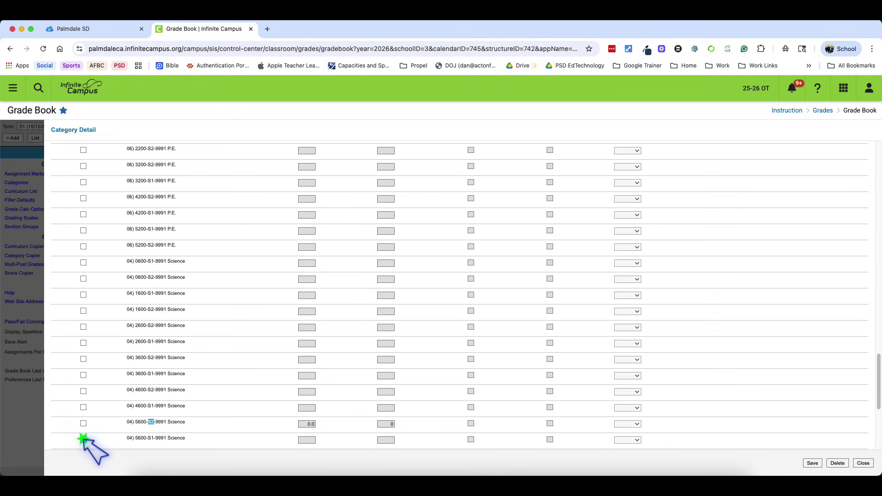
click(83, 440)
click(141, 430)
Include the 5700-S1-9991 Social Science section and save the Assessments category.
scroll(142, 428, down, 5)
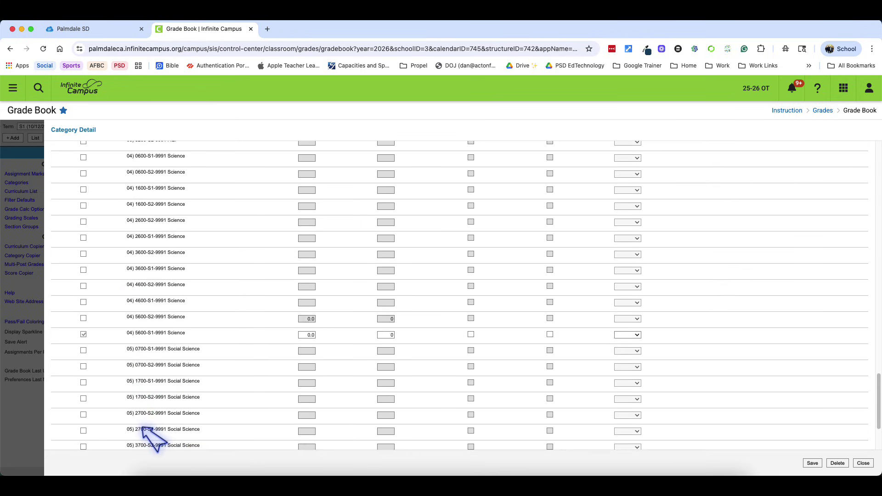
scroll(143, 428, down, 2)
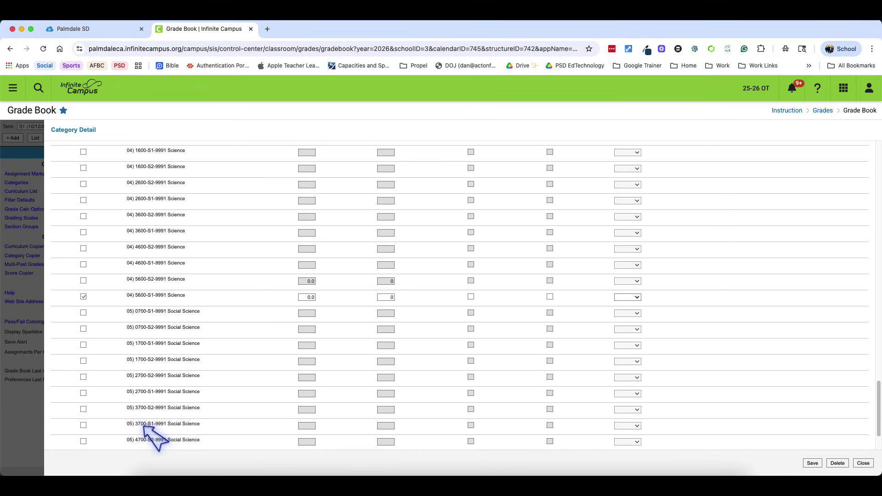
scroll(144, 427, down, 3)
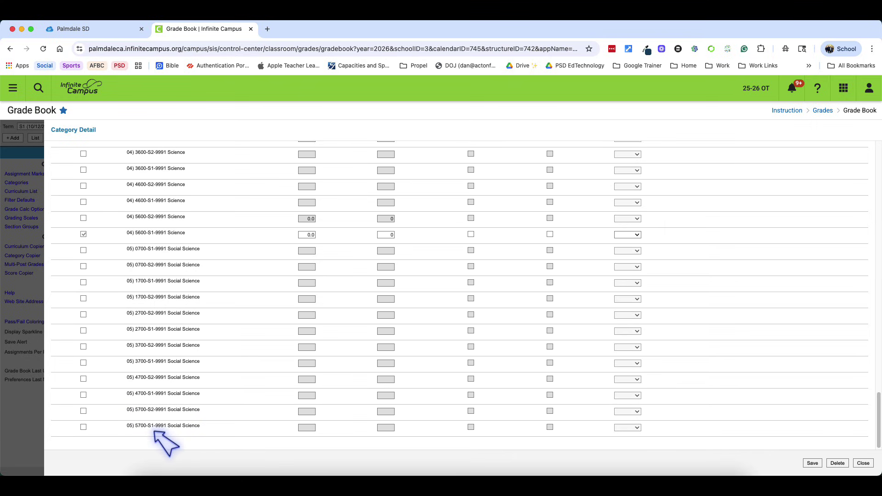
click(83, 427)
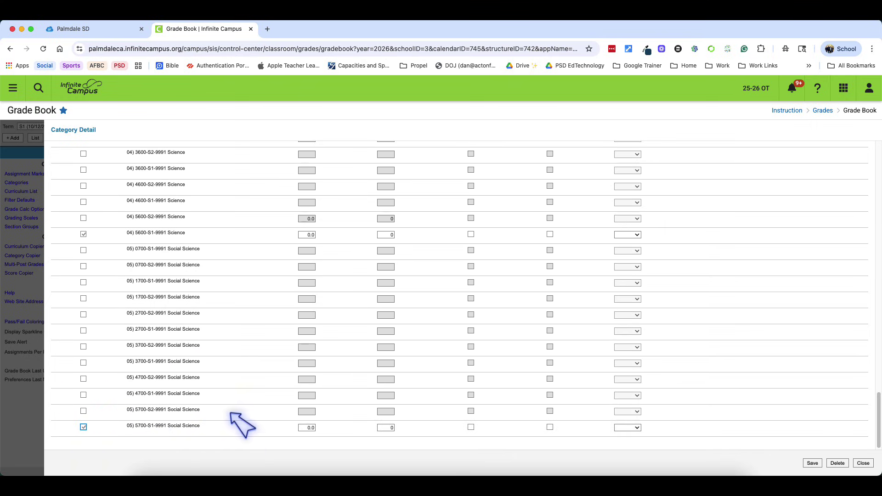
scroll(232, 414, up, 5)
scroll(232, 415, down, 5)
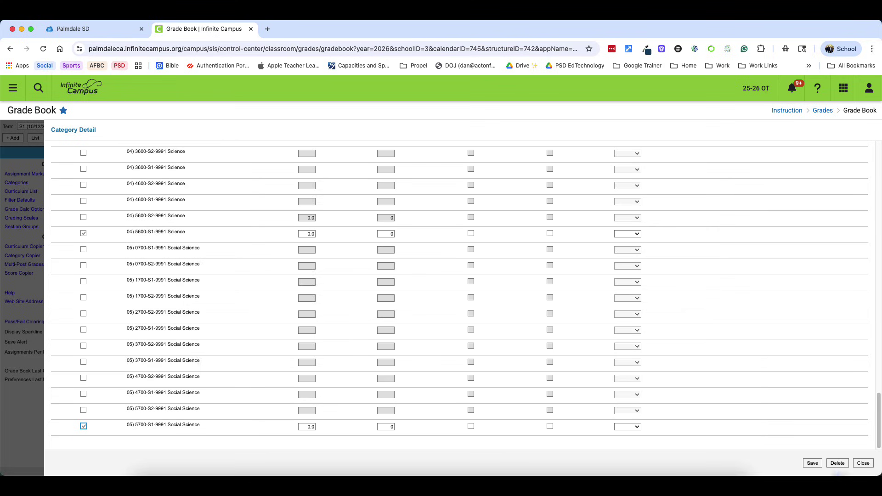
click(813, 463)
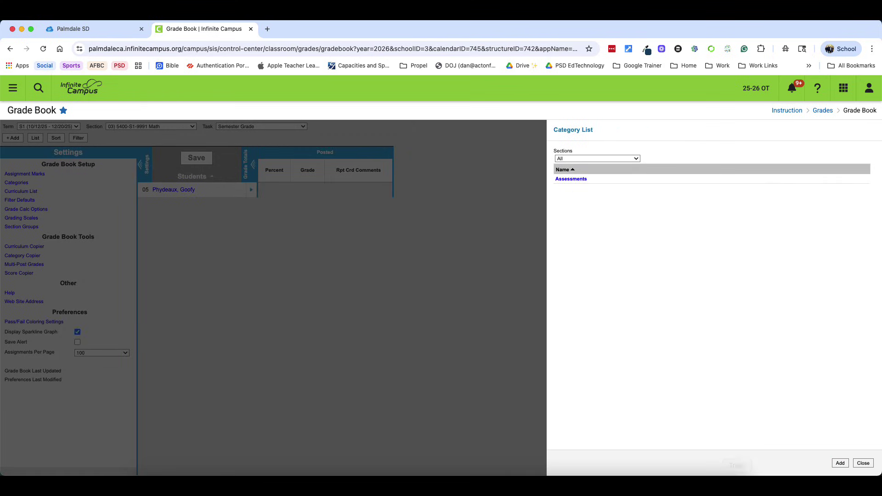
Close the Category List to return to the Grade Book.
click(863, 464)
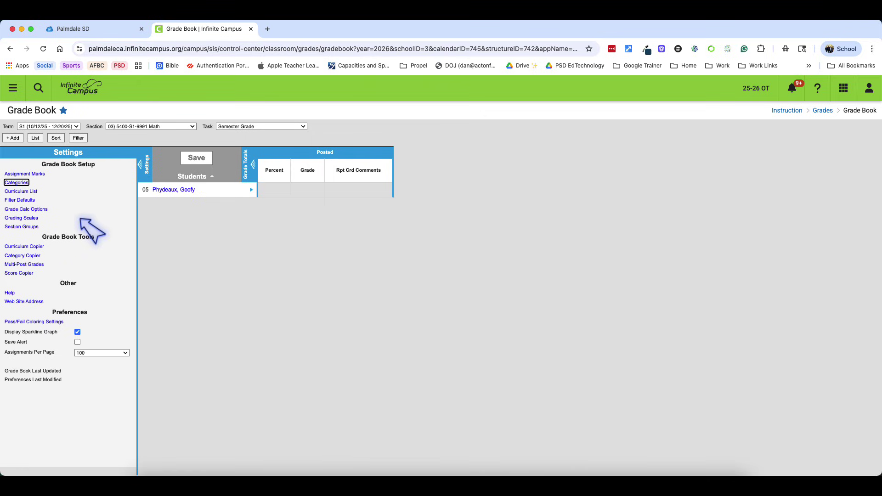
Set Semester Grade to In-Progress Grade on the ABCDF scale and save.
click(32, 209)
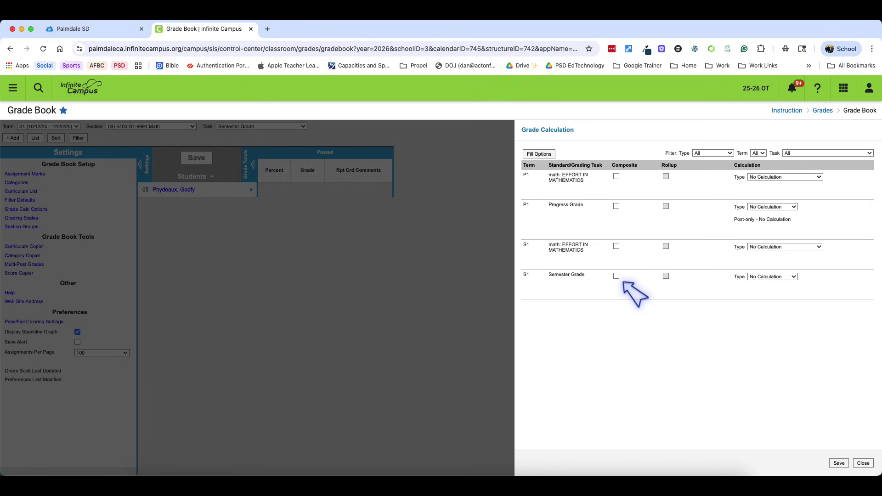
click(773, 276)
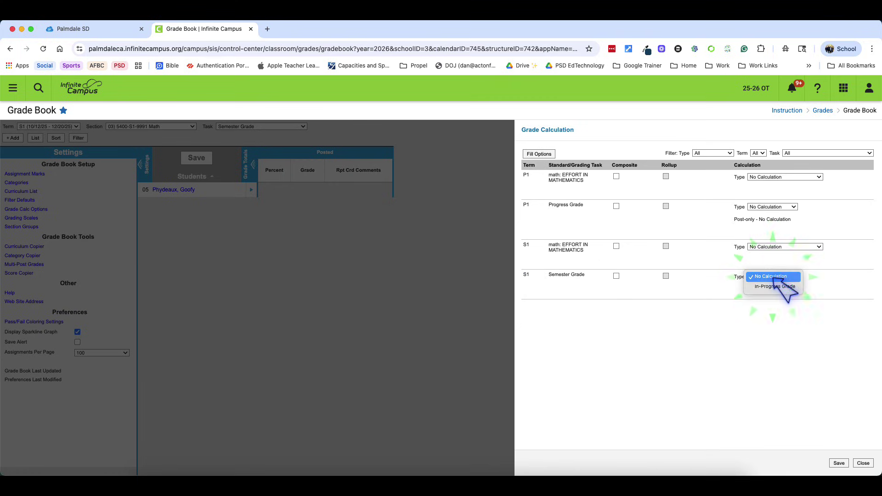
click(775, 285)
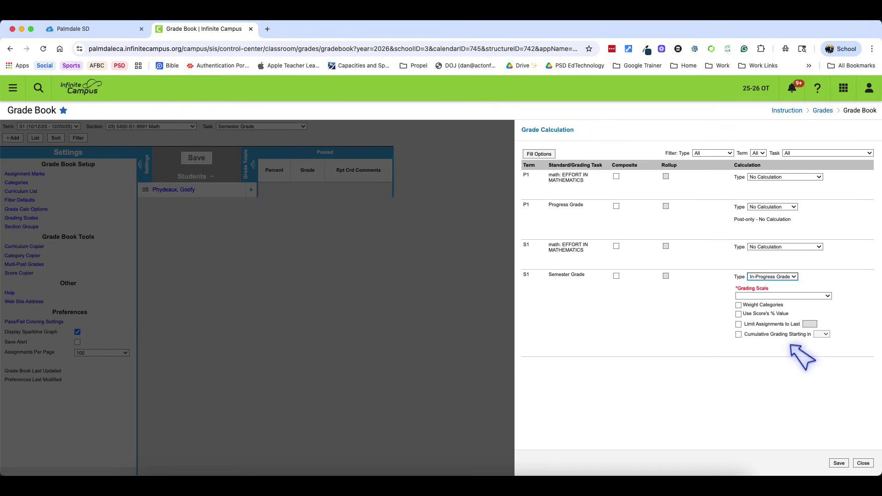
click(828, 296)
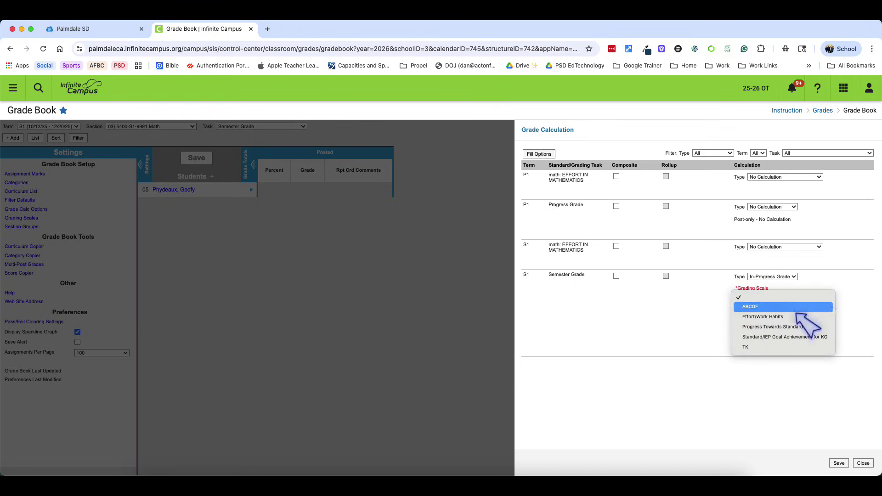
click(745, 307)
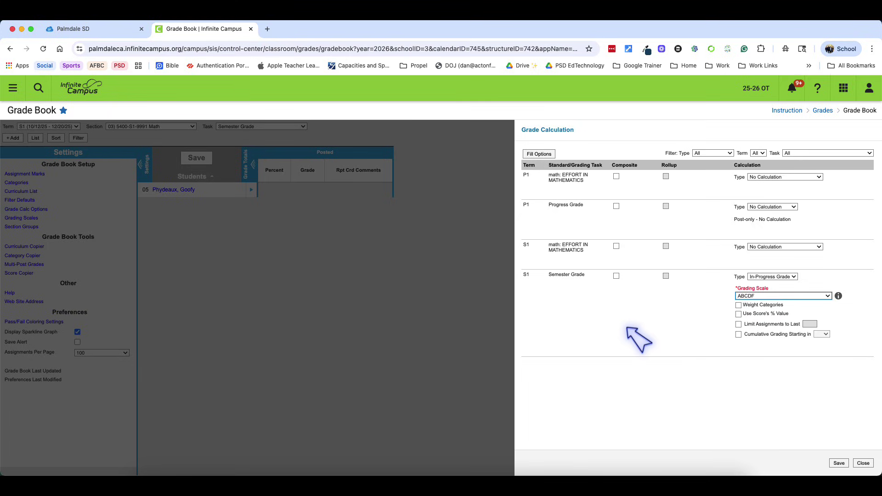
click(839, 463)
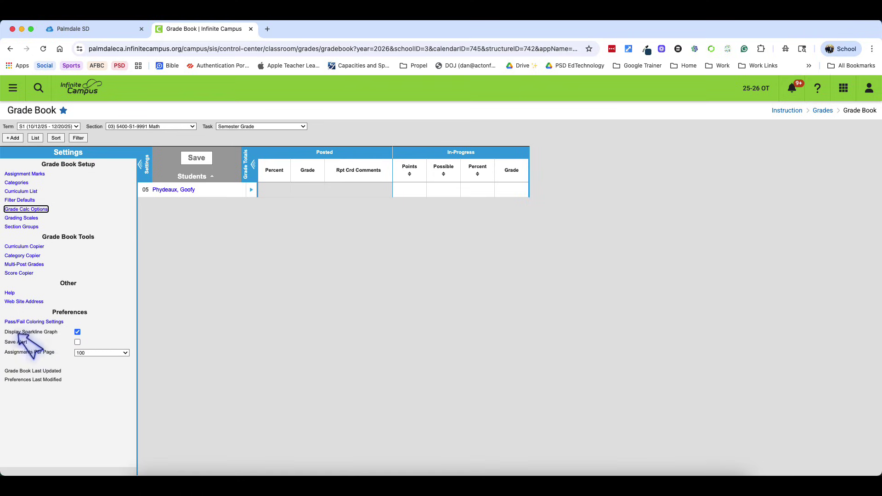
Enable Save Alert, show 10 assignments per page, and collapse the Settings panel.
click(77, 342)
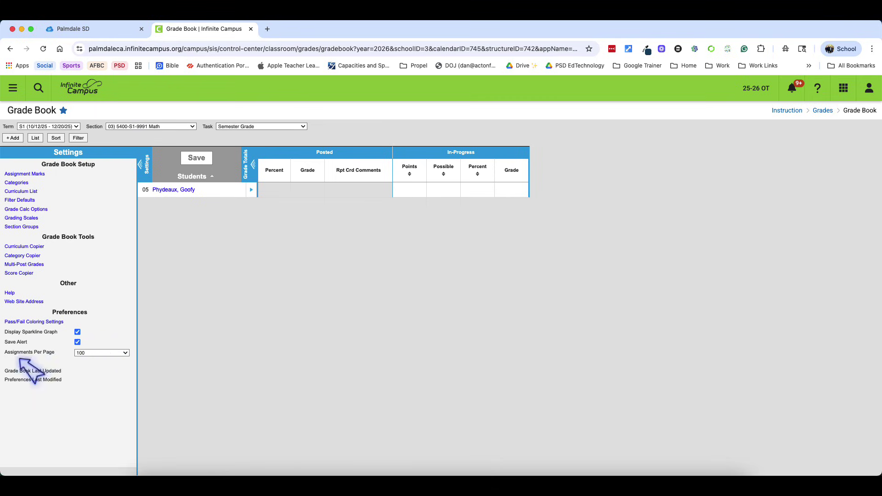
drag(3, 350, 53, 353)
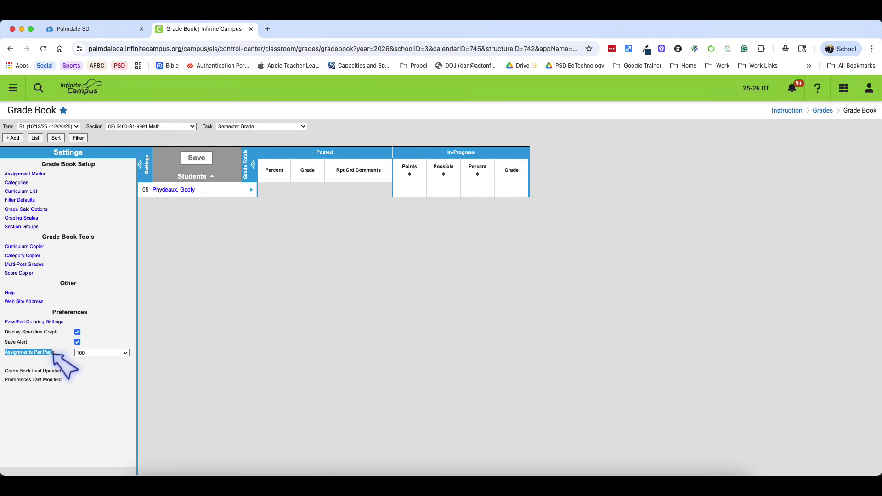
click(99, 353)
click(102, 317)
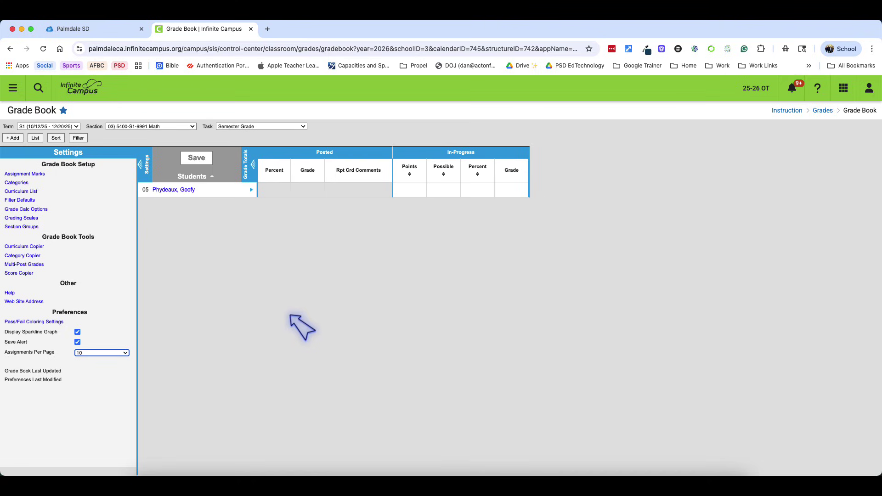
click(145, 165)
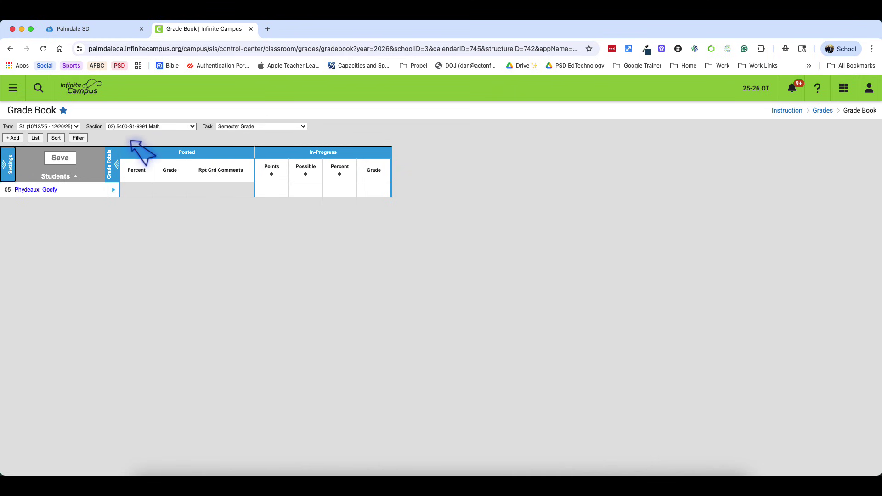
Switch the Grade Book to the 04) 5600-S1-9991 Science section.
click(136, 127)
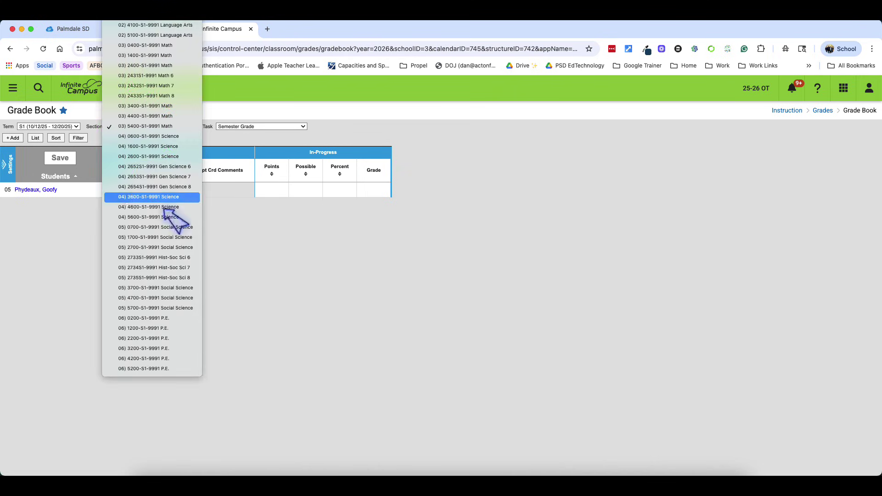
scroll(177, 306, up, 2)
scroll(193, 393, up, 1)
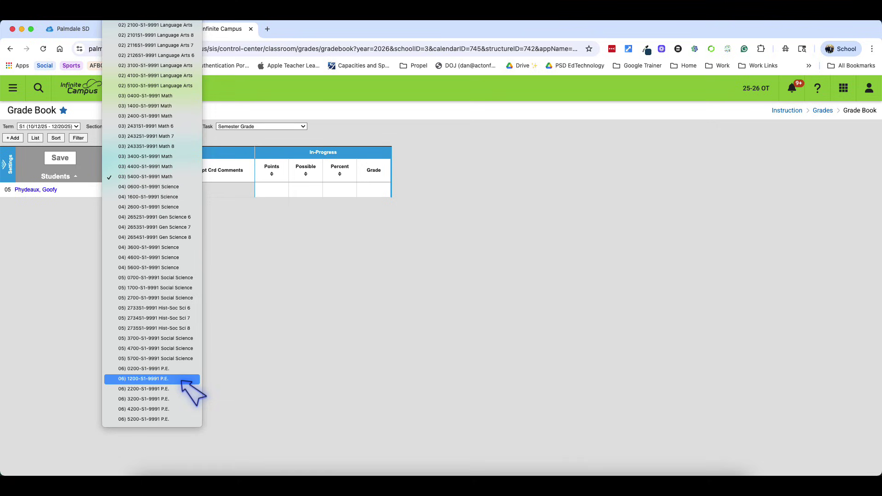
click(147, 274)
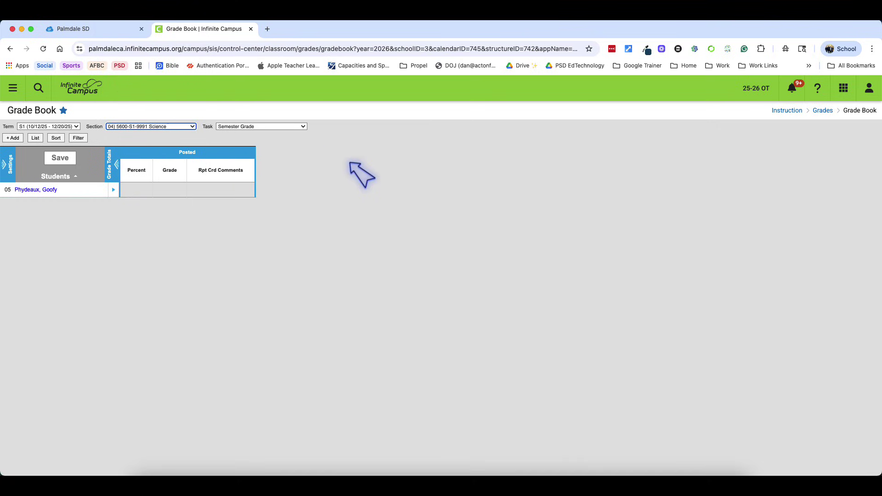
Set this section's Semester Grade to an In-Progress Grade on the ABCDF scale and save.
click(10, 161)
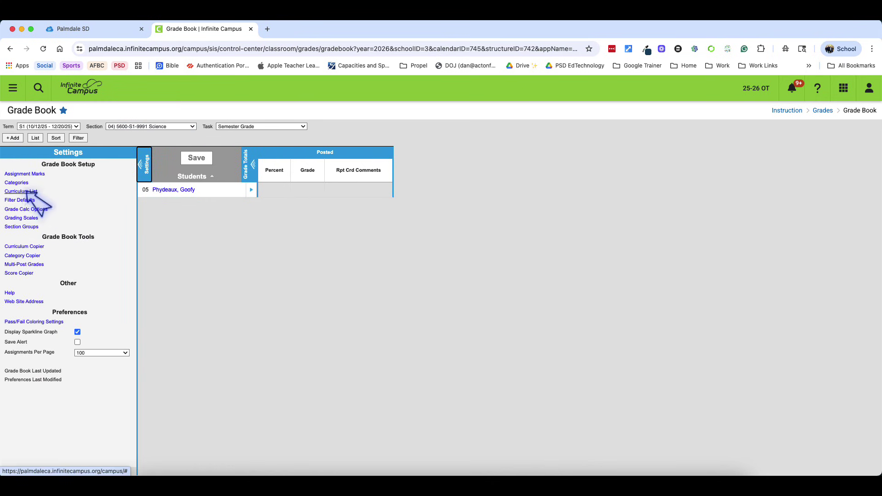
click(27, 209)
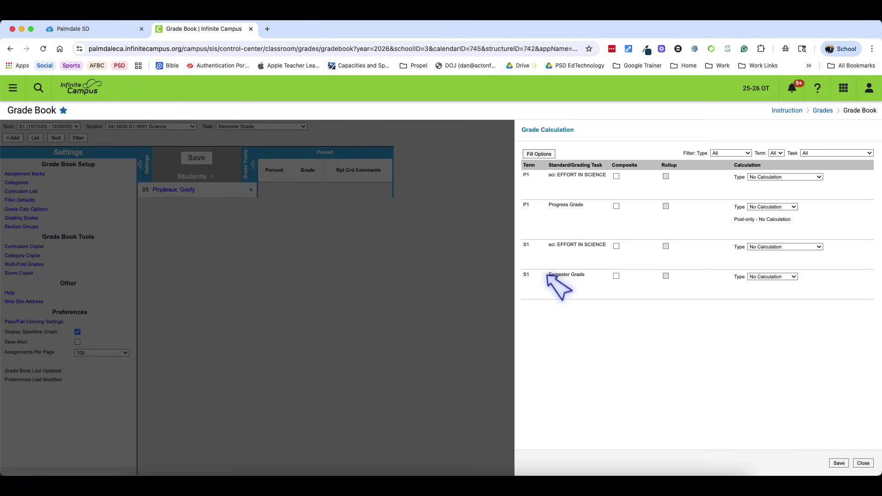
click(616, 276)
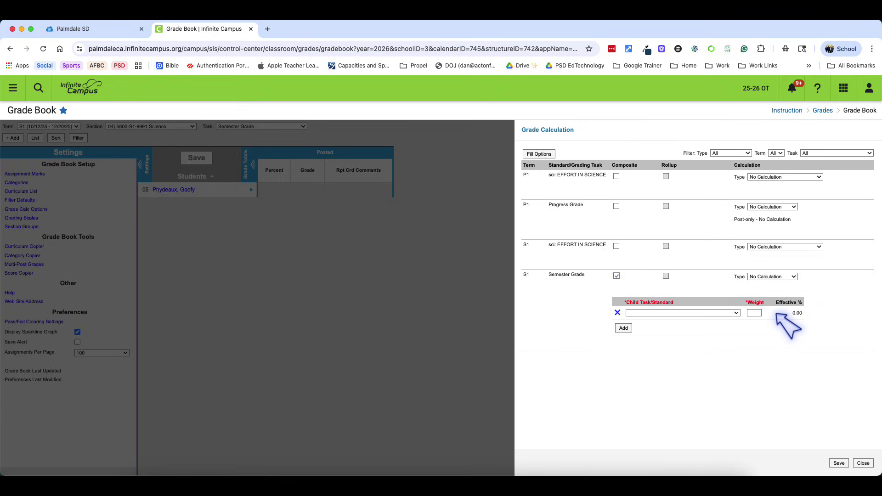
click(616, 276)
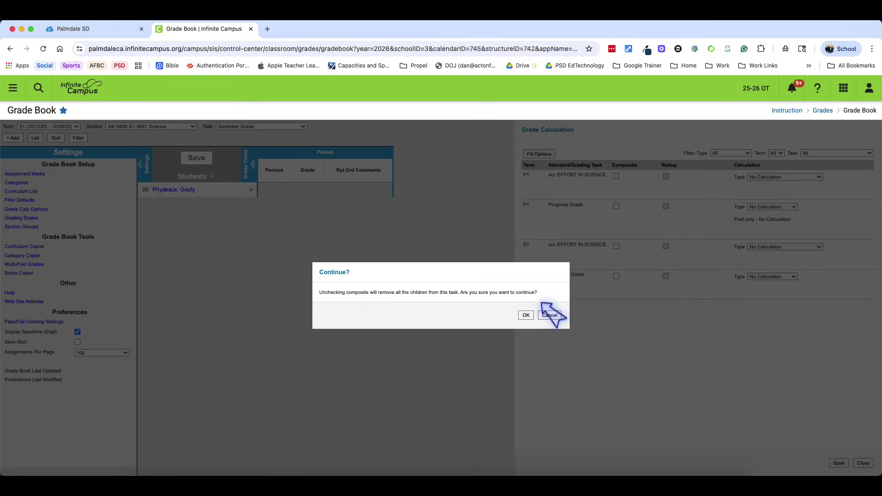
click(526, 315)
click(755, 277)
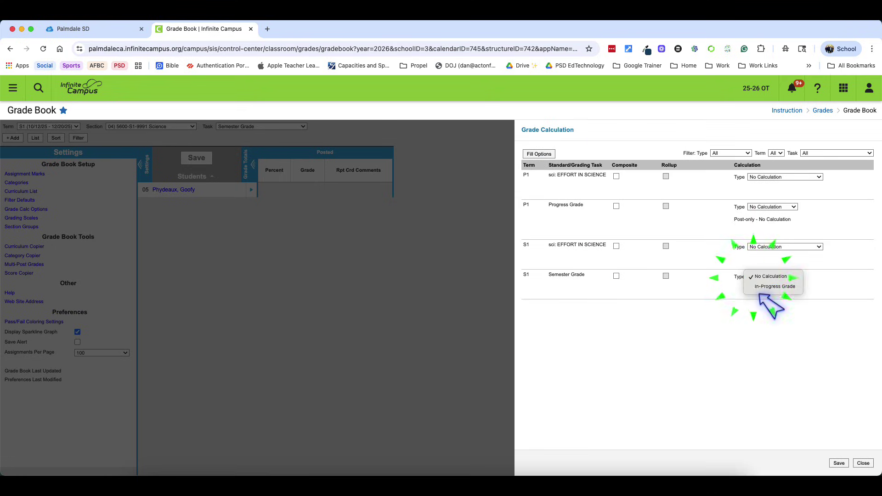
click(762, 288)
click(762, 296)
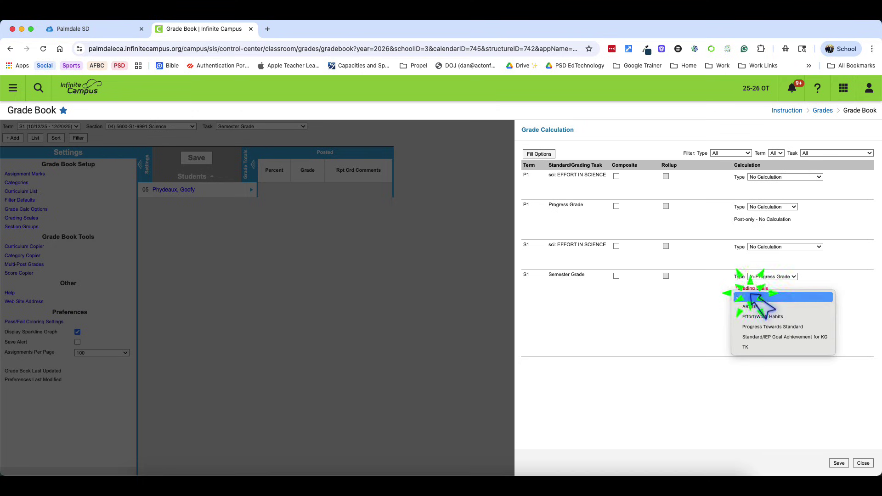
click(756, 316)
click(839, 463)
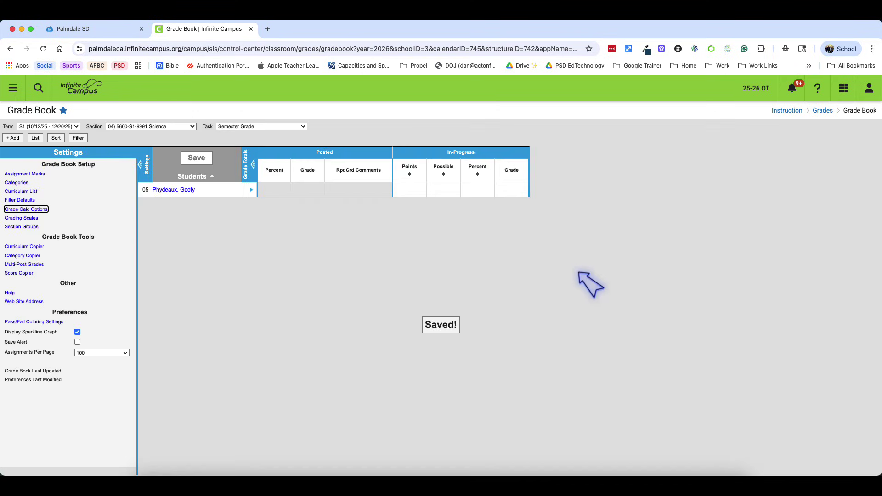
click(192, 127)
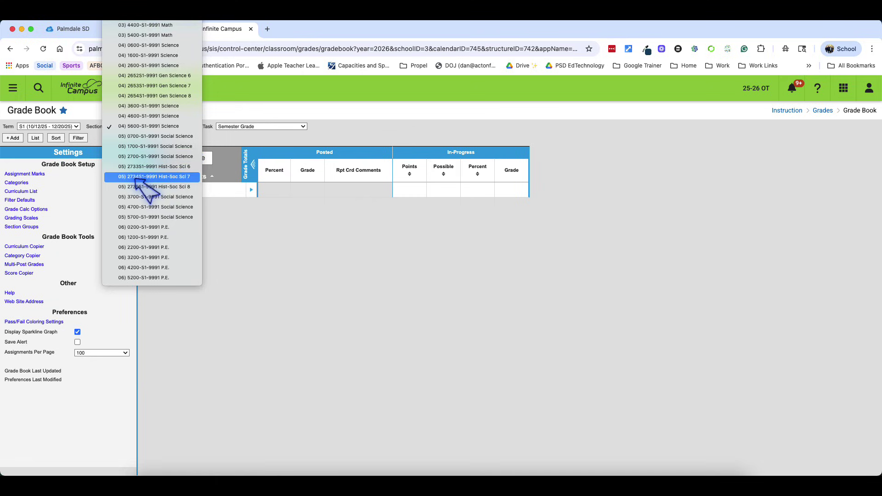
Switch the Grade Book to the 05) 5700-S1-9991 Social Science section.
click(143, 206)
click(138, 127)
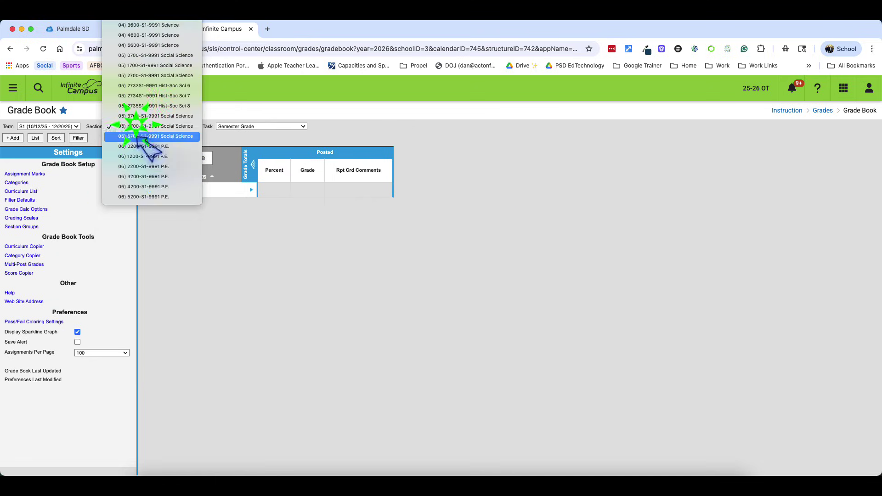
click(133, 140)
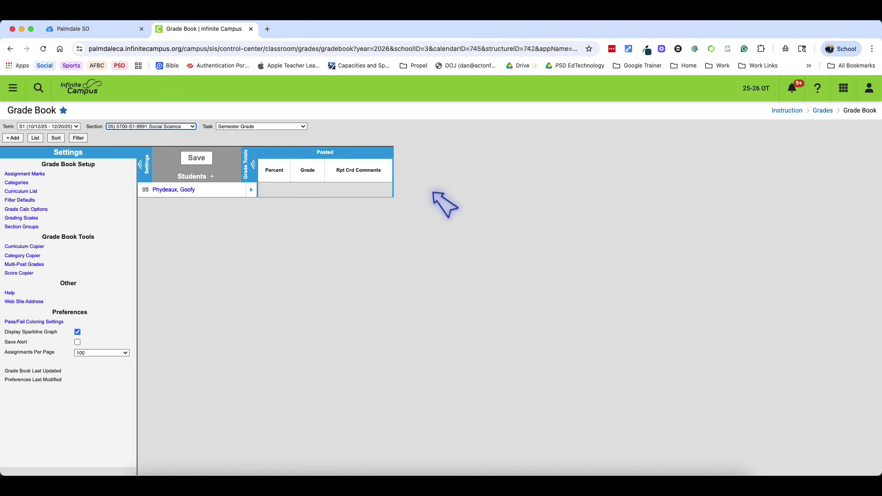
Set its Semester Grade to an In-Progress Grade with the ABCDF grading scale and save.
click(20, 209)
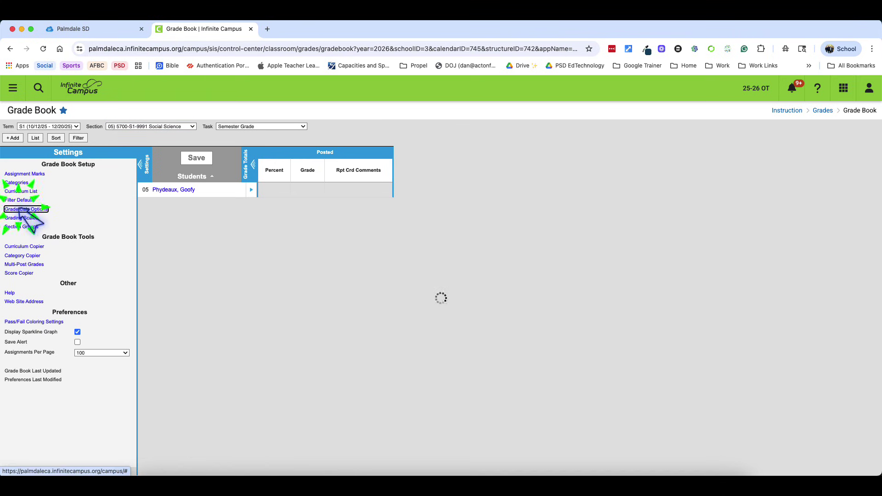
click(752, 277)
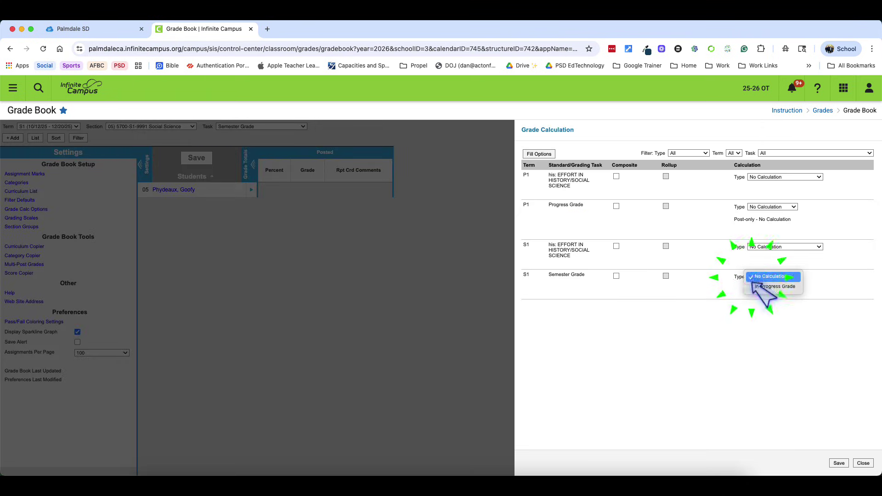
click(761, 286)
click(760, 296)
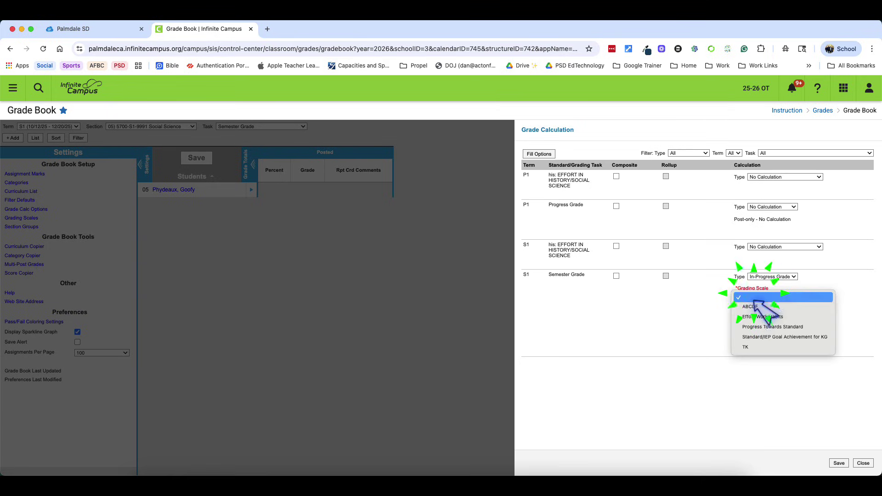
click(758, 305)
click(840, 463)
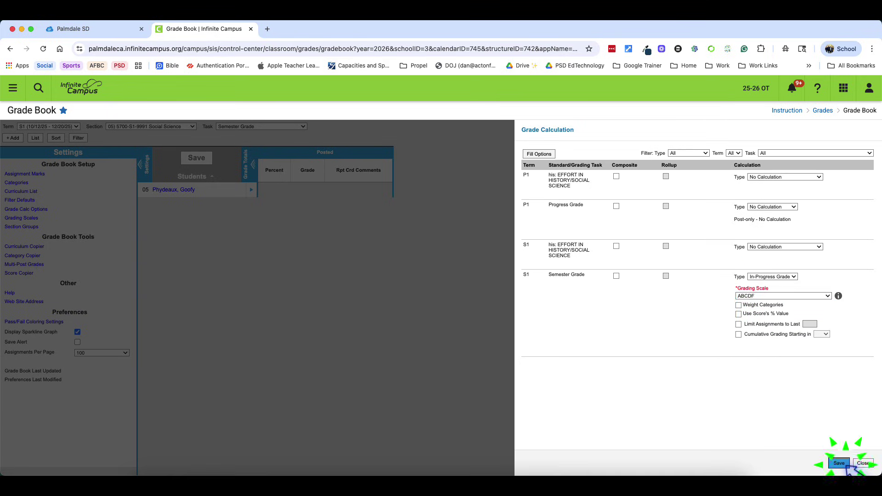
click(827, 297)
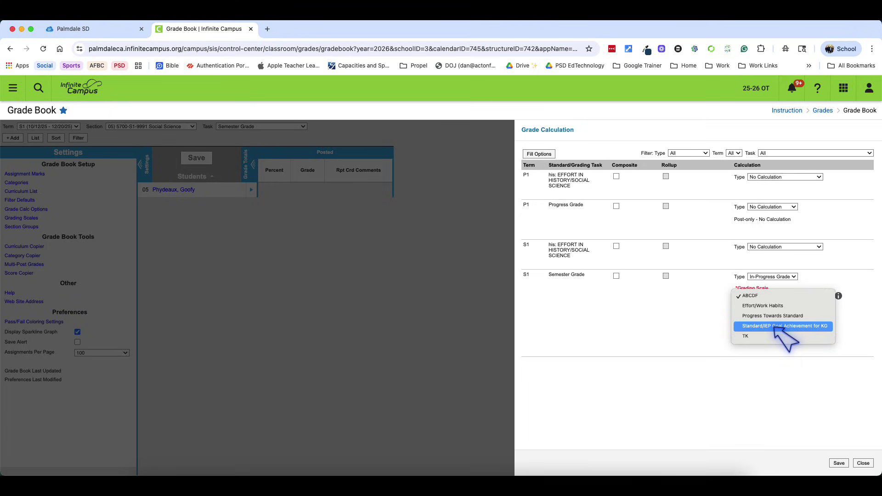
click(750, 299)
click(839, 463)
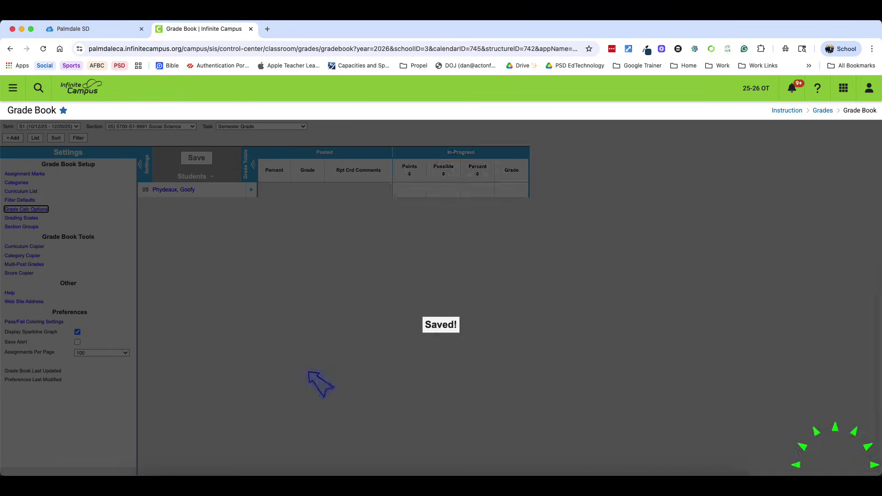
Close the scale popup, return to 03) 5400-S1-9991 Math, and begin a blank new assignment.
click(435, 152)
click(376, 261)
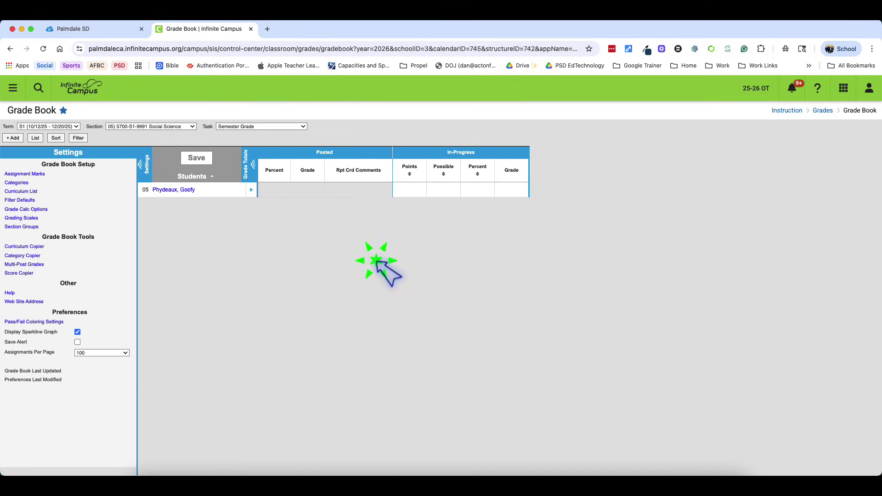
click(177, 127)
scroll(159, 101, up, 10)
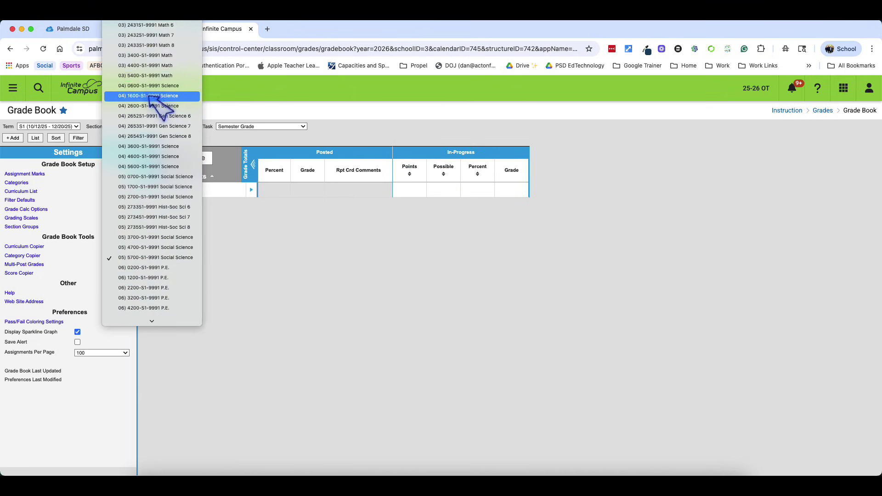
click(150, 85)
click(153, 127)
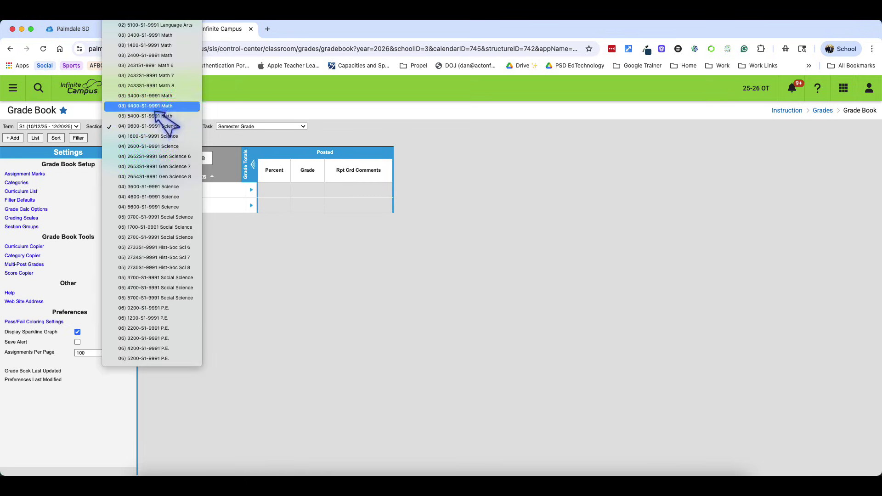
click(165, 112)
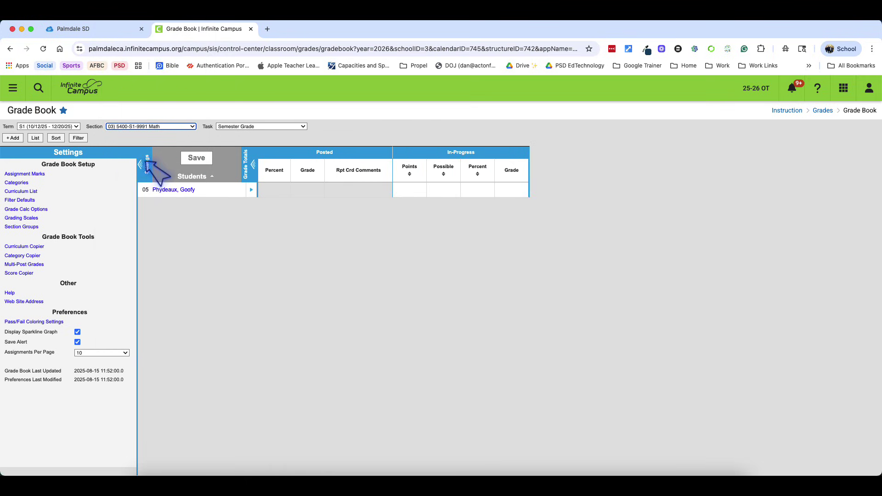
click(141, 164)
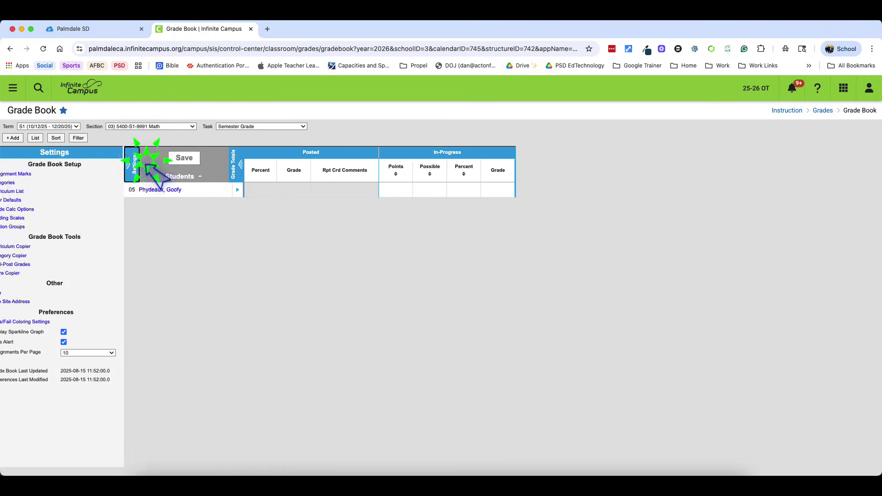
click(12, 138)
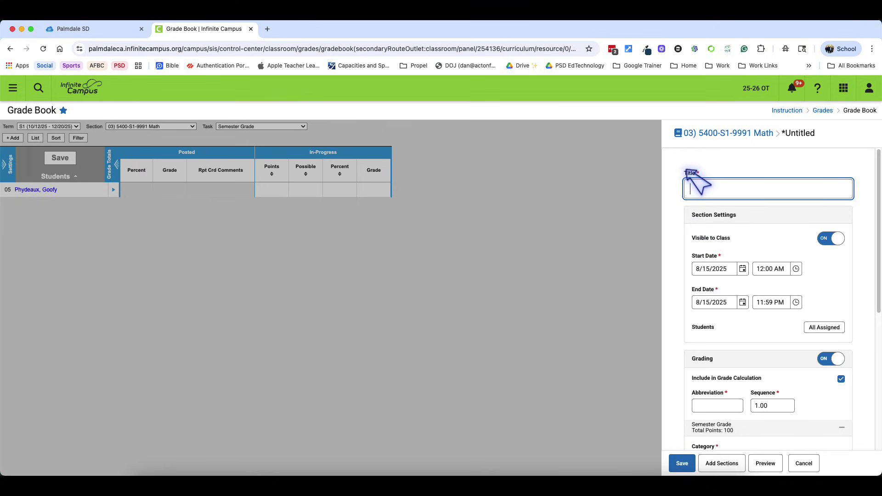
Title the assignment Assessment #1 (A#1), 8:00 AM to 3:00 PM, assigned to all students.
click(695, 188)
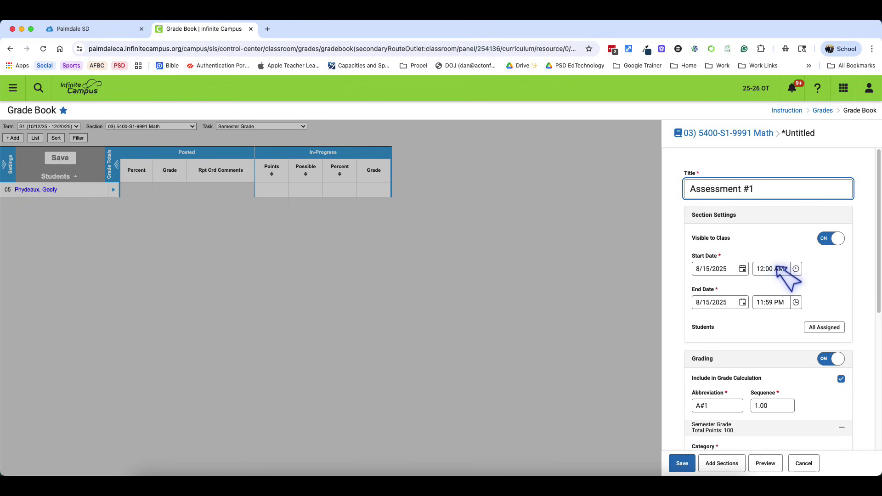
click(760, 271)
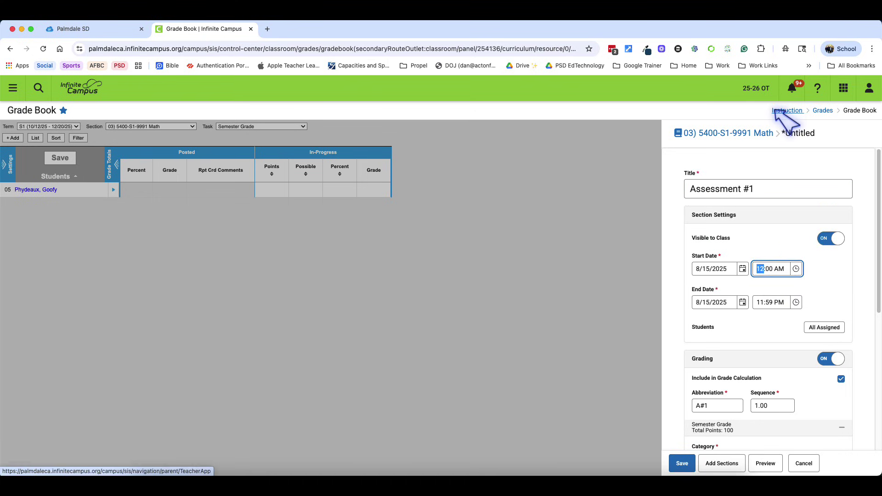
click(763, 304)
key(Tab)
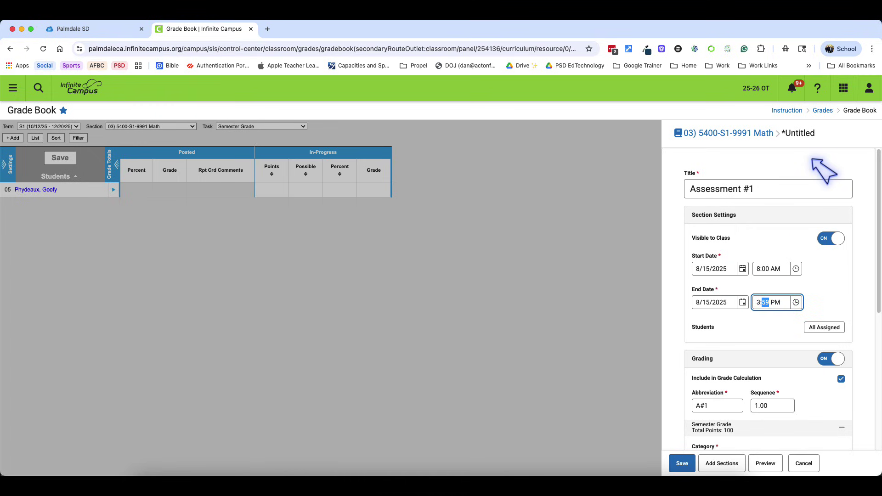
click(838, 327)
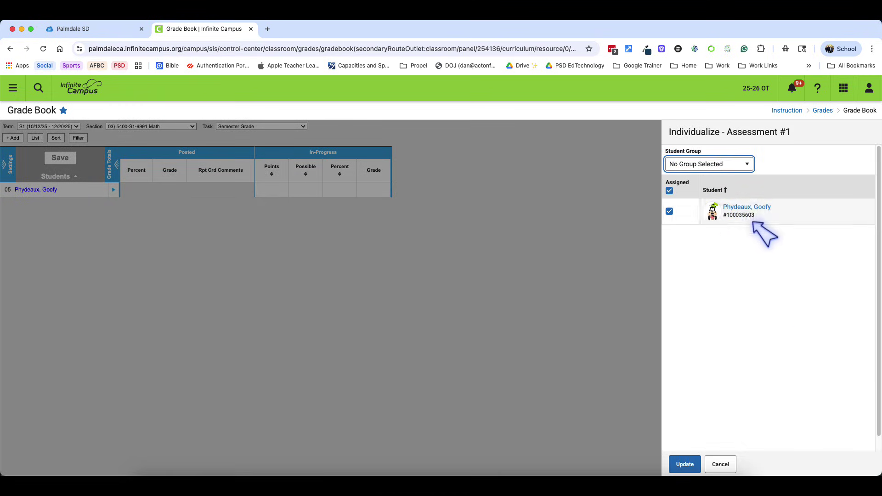
click(721, 464)
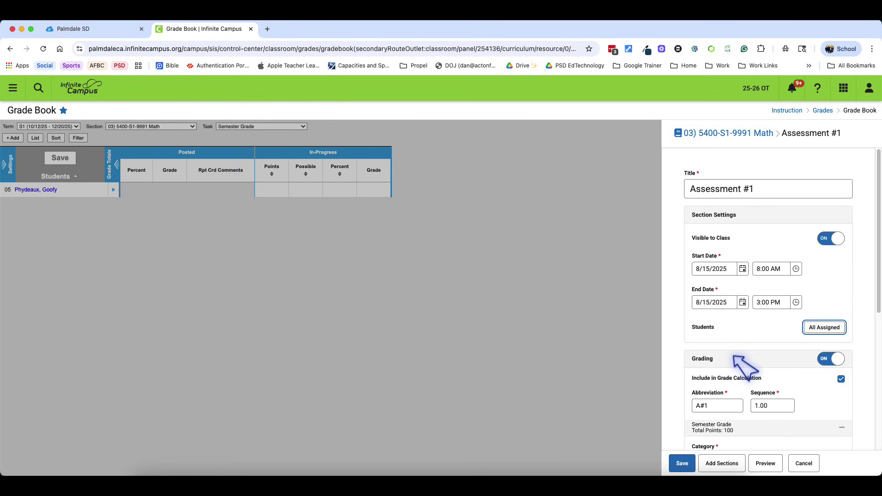
scroll(747, 365, down, 3)
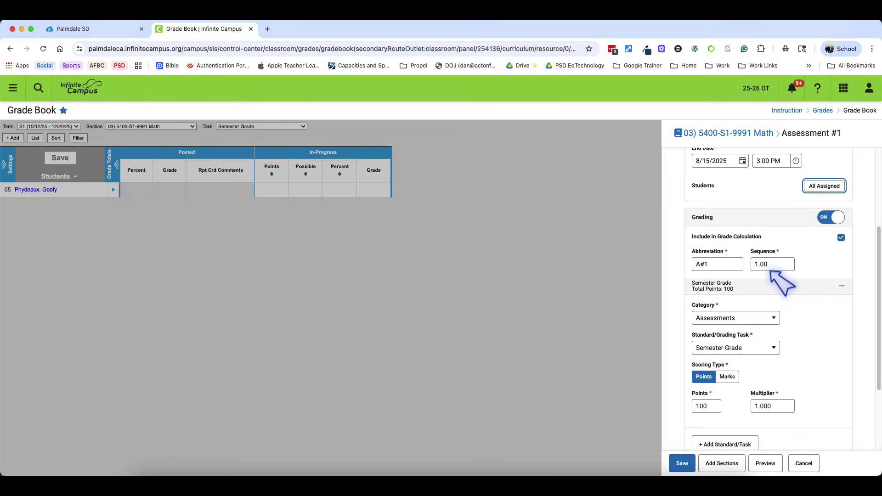
Keep category Assessments, set Points to 10 with a 1.000 multiplier, and save Assessment #1.
scroll(782, 283, down, 2)
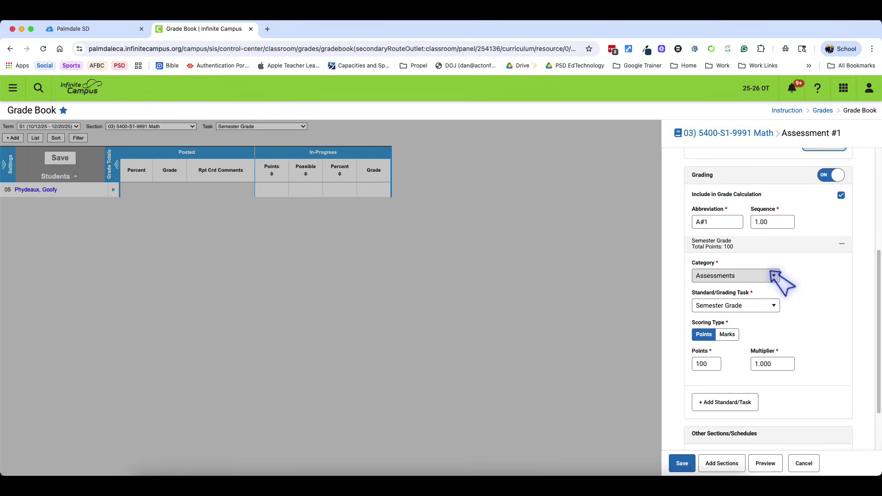
click(697, 276)
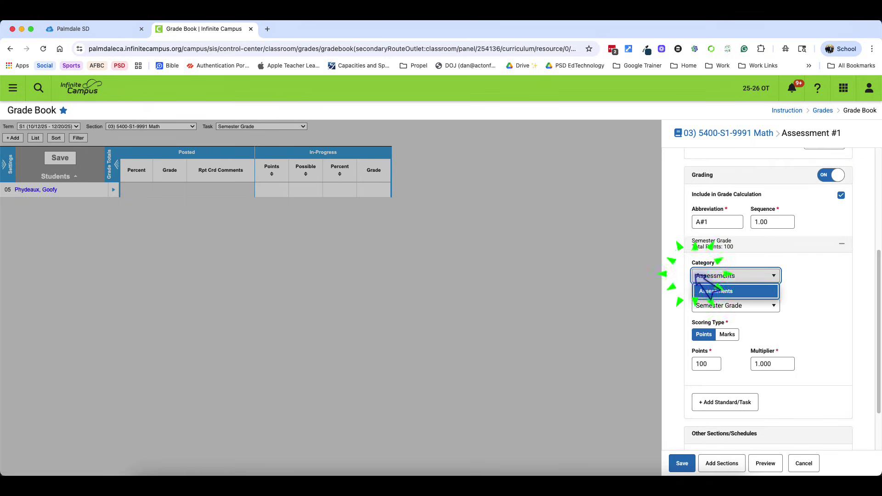
click(683, 287)
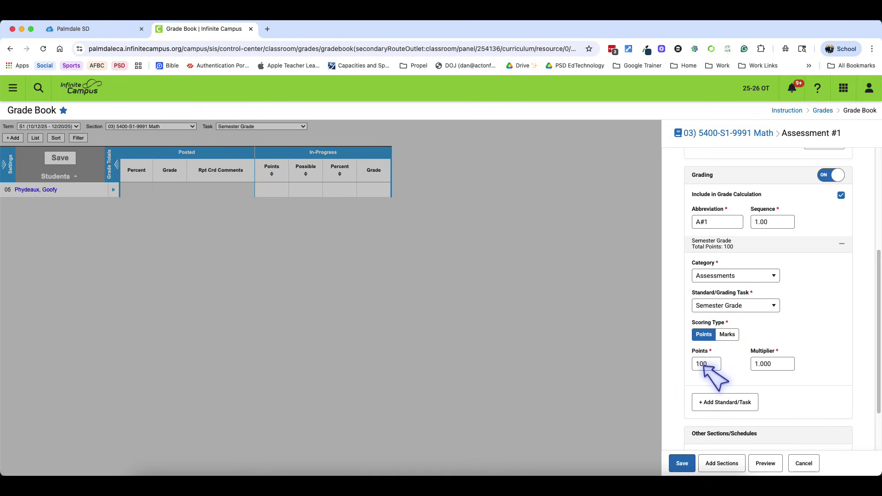
drag(704, 364, 695, 364)
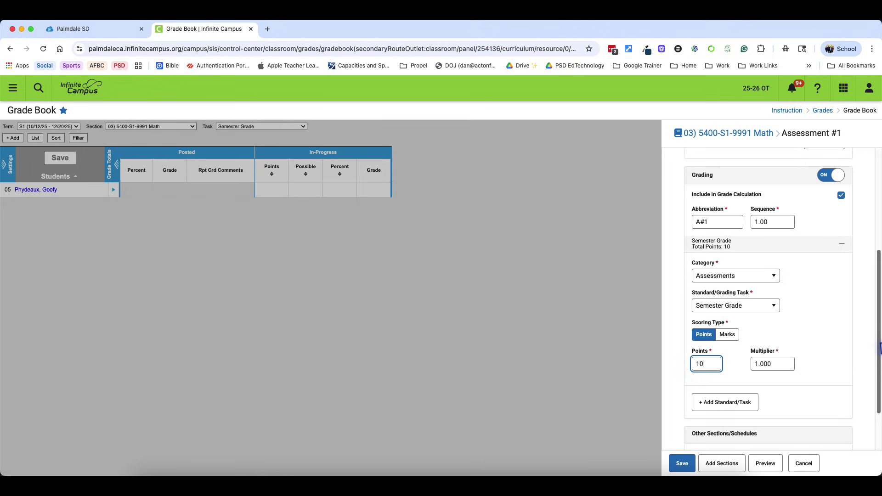
click(788, 381)
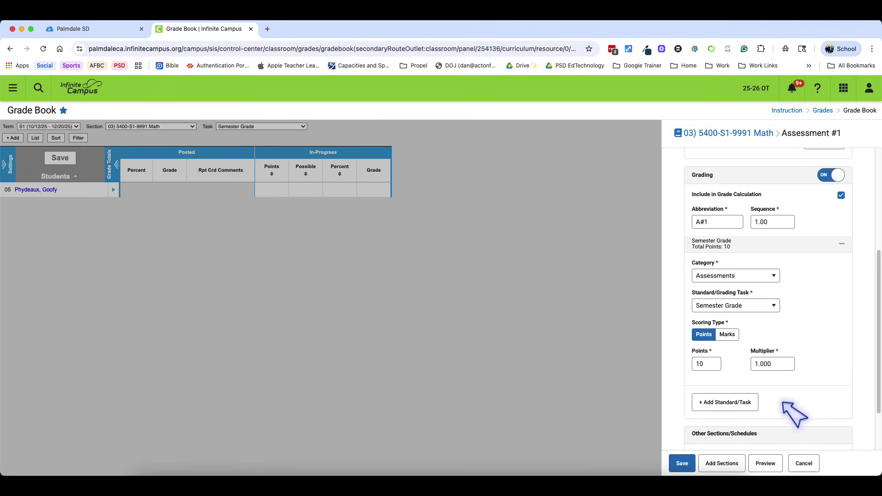
click(758, 365)
text(3)
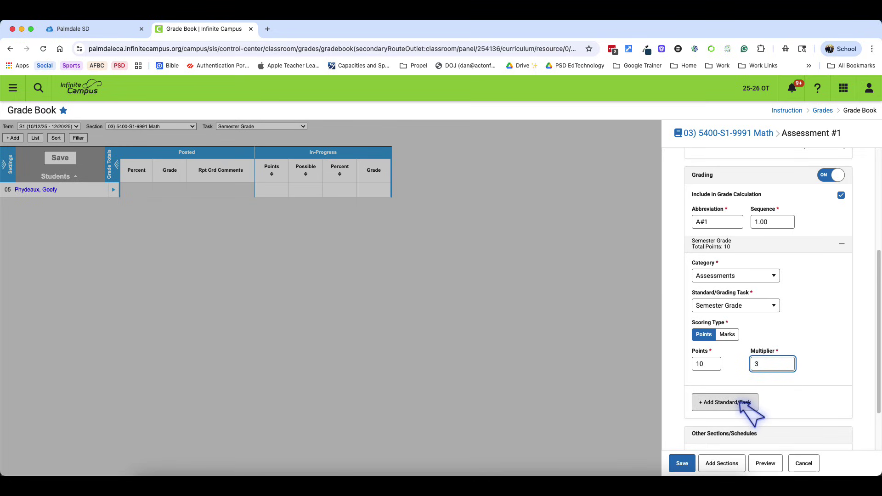
key(BackSpace)
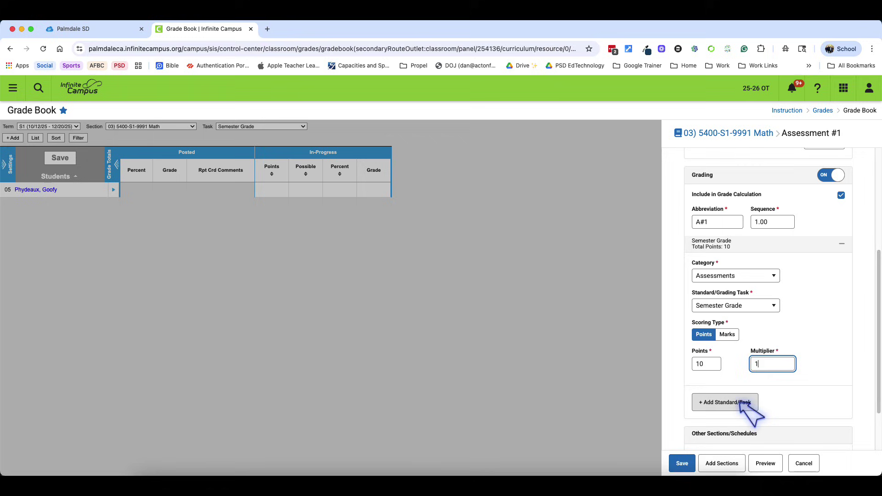
click(823, 388)
scroll(823, 389, down, 1)
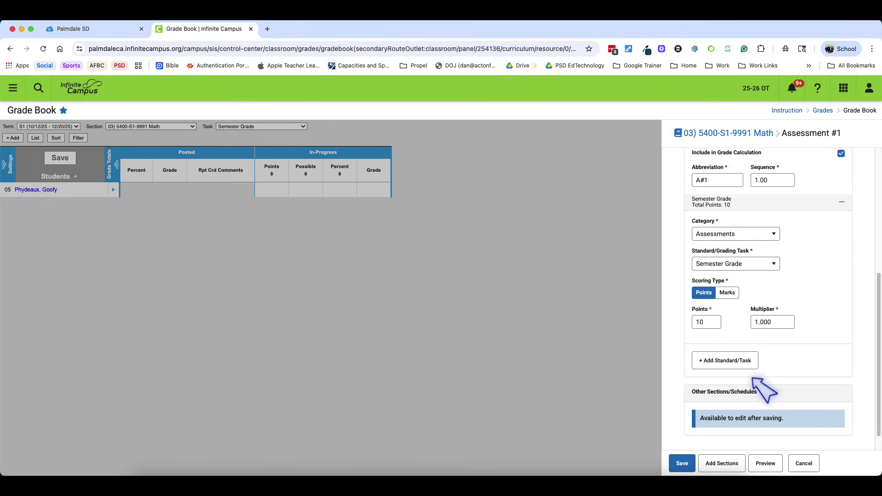
scroll(758, 385, down, 1)
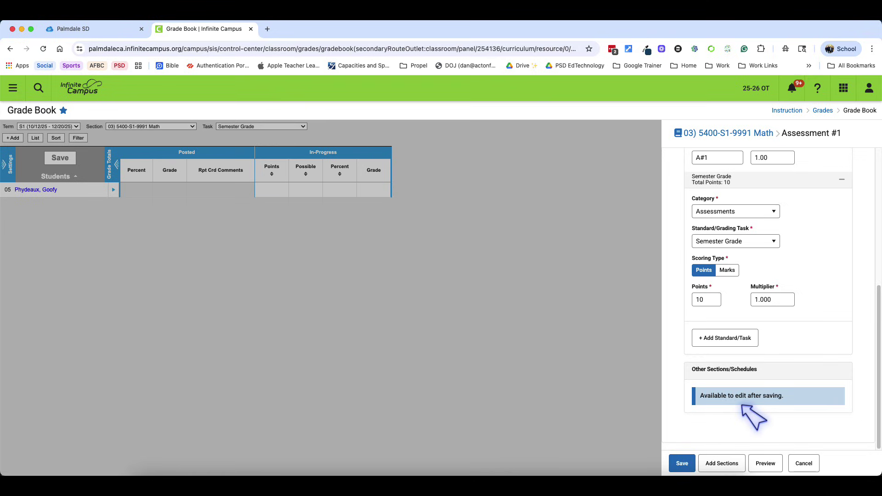
click(684, 464)
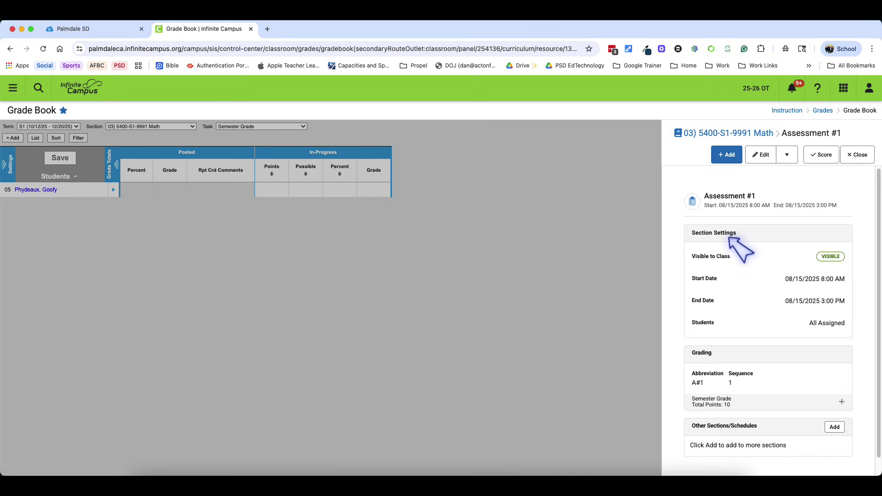
Score the student 8 on Assessment #1 with a comment on basic math facts, then save.
click(826, 155)
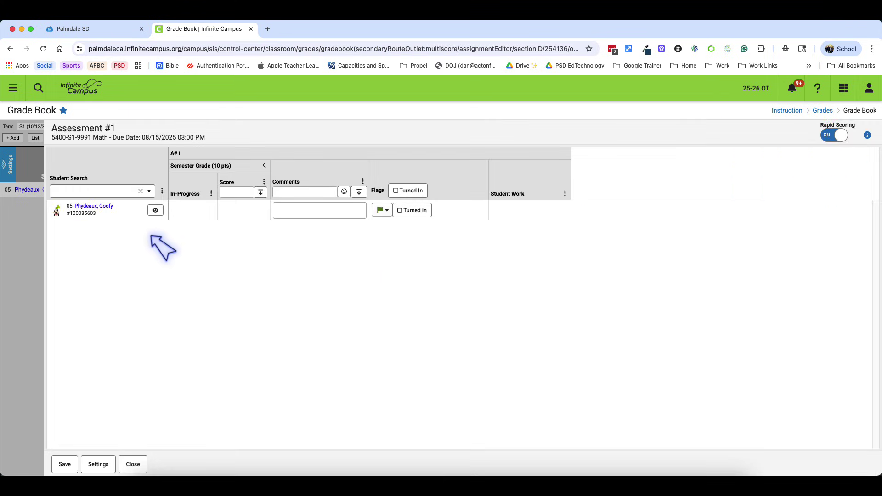
click(235, 212)
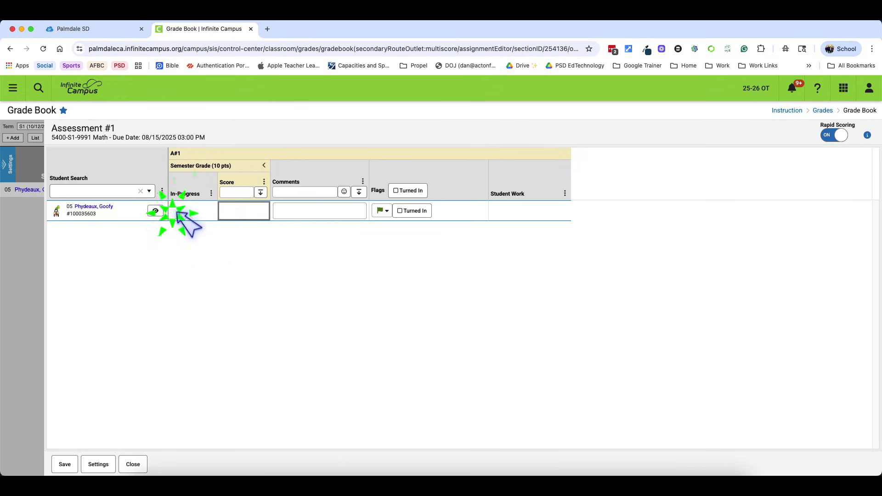
click(258, 215)
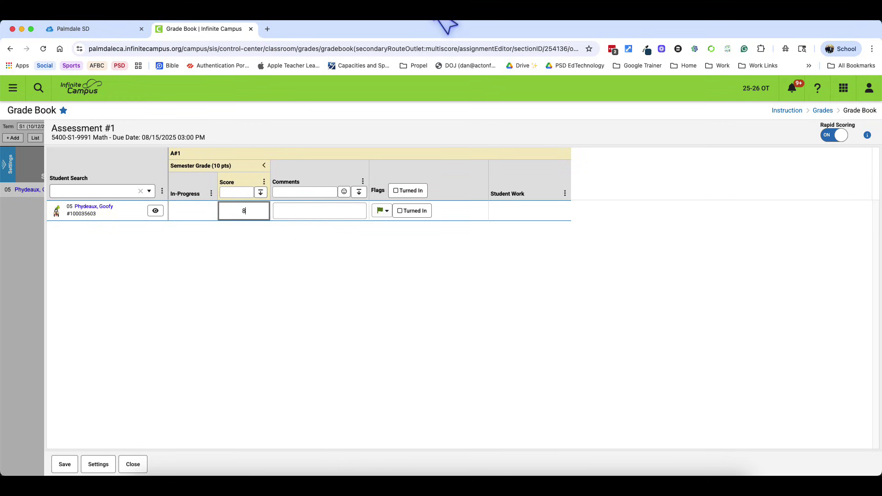
key(Tab)
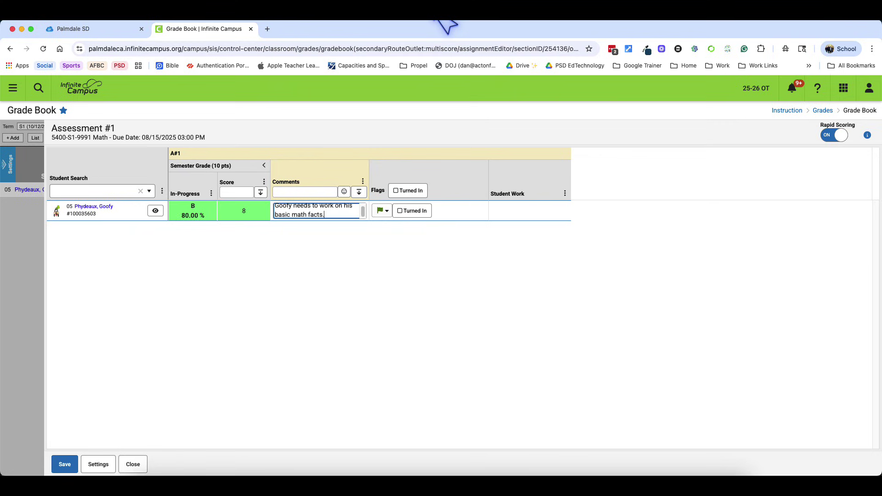
click(385, 212)
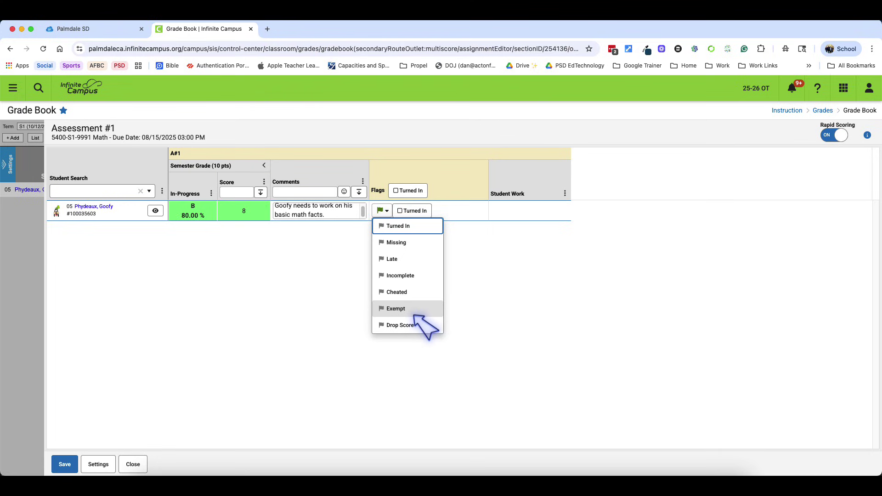
click(506, 304)
click(508, 211)
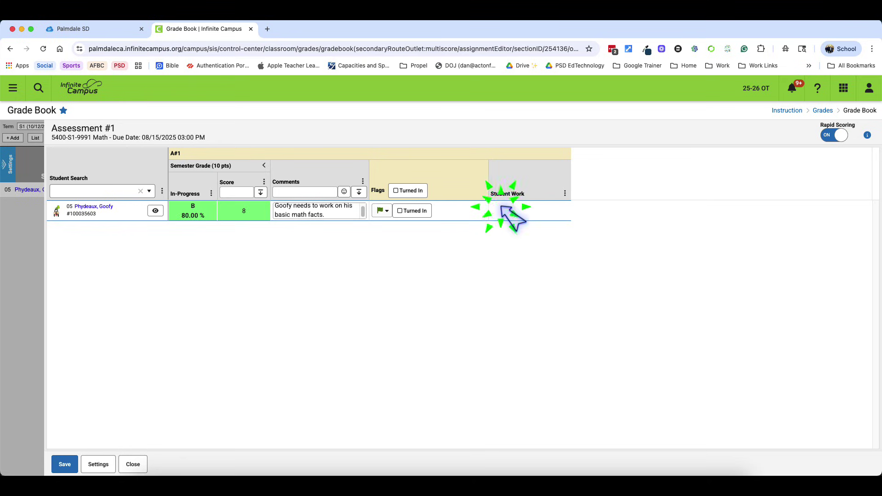
click(65, 464)
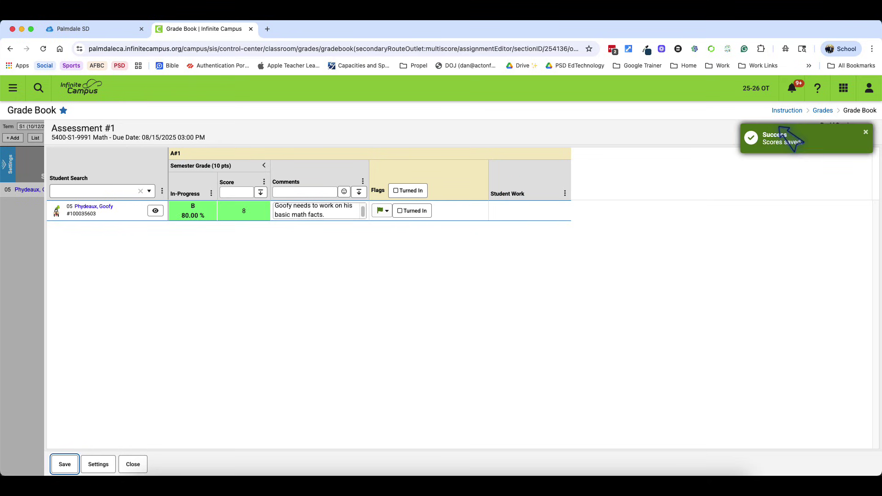
click(133, 464)
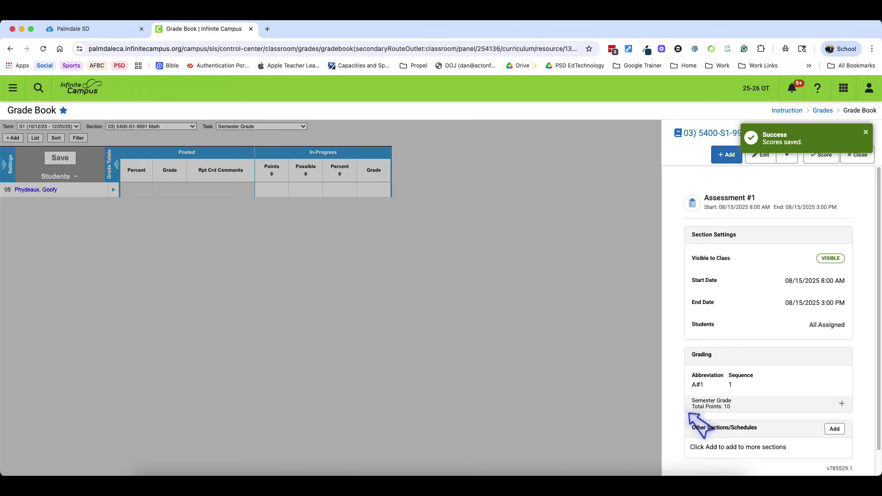
Close the Assessment #1 details, show the Settings panel, and expand the student's row.
click(867, 158)
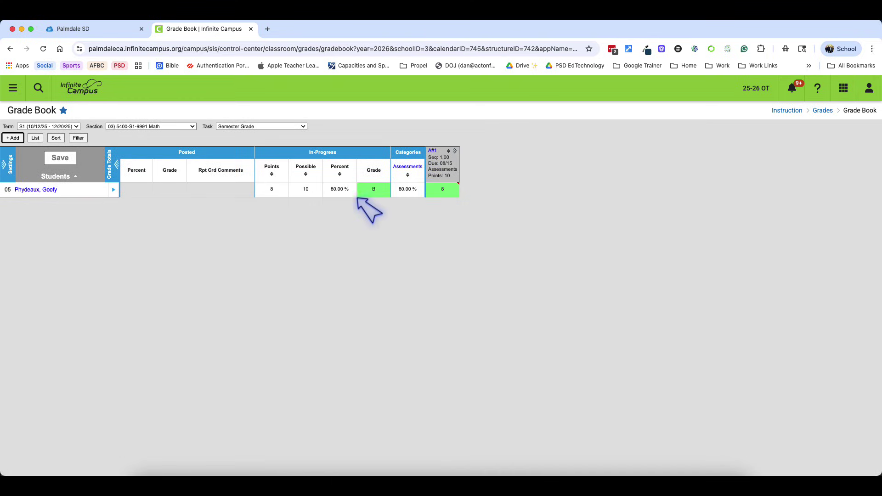
click(9, 164)
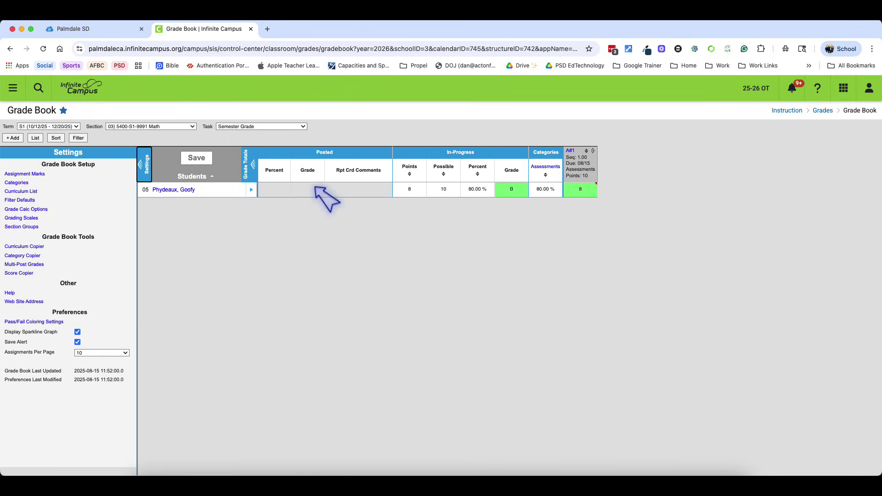
click(251, 190)
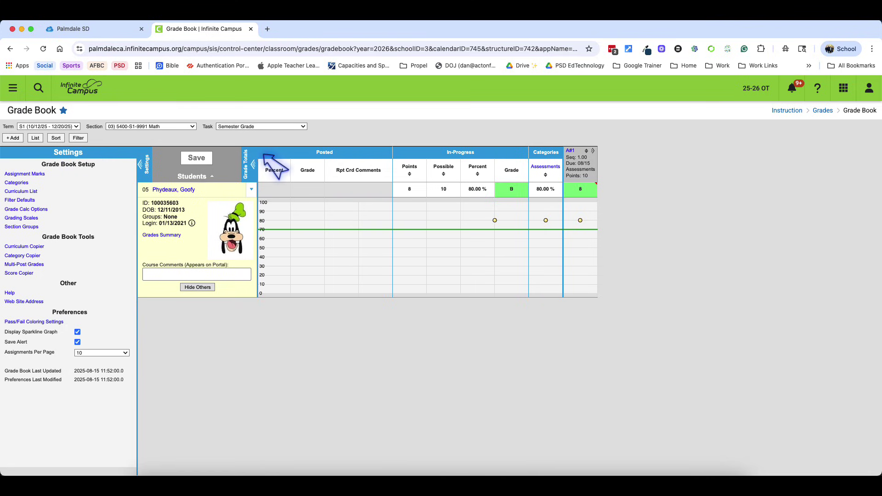
Toggle the sparkline score graph off and back on, then expand the student's row.
click(78, 332)
click(78, 332)
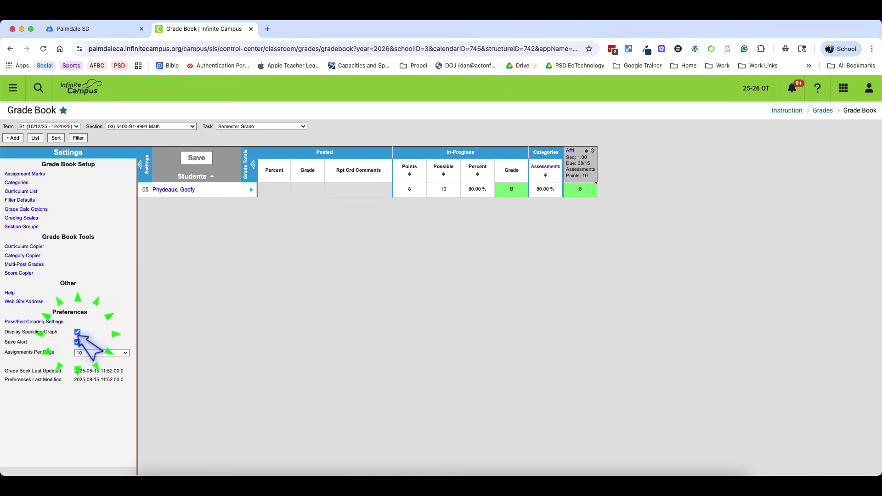
click(252, 189)
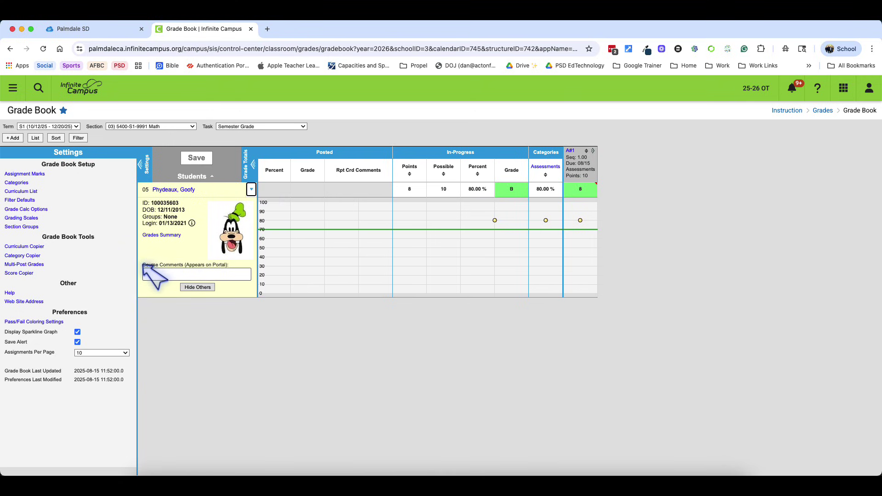
Click into the Course Comments field, then collapse the gradebook Settings panel.
drag(145, 265, 183, 265)
right_click(183, 265)
click(204, 267)
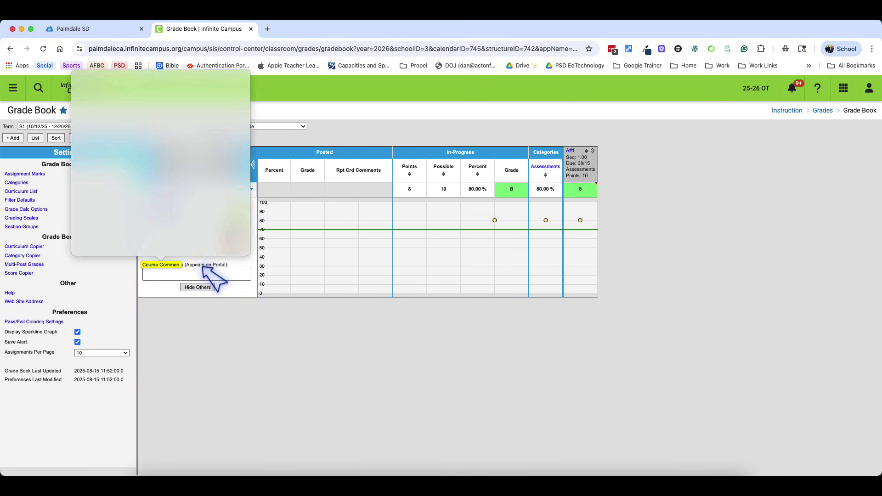
click(204, 268)
drag(144, 265, 228, 264)
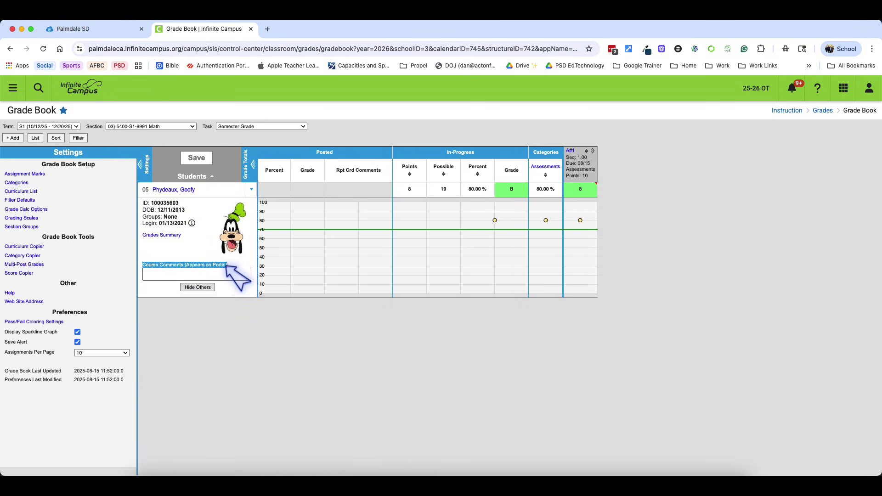
click(230, 266)
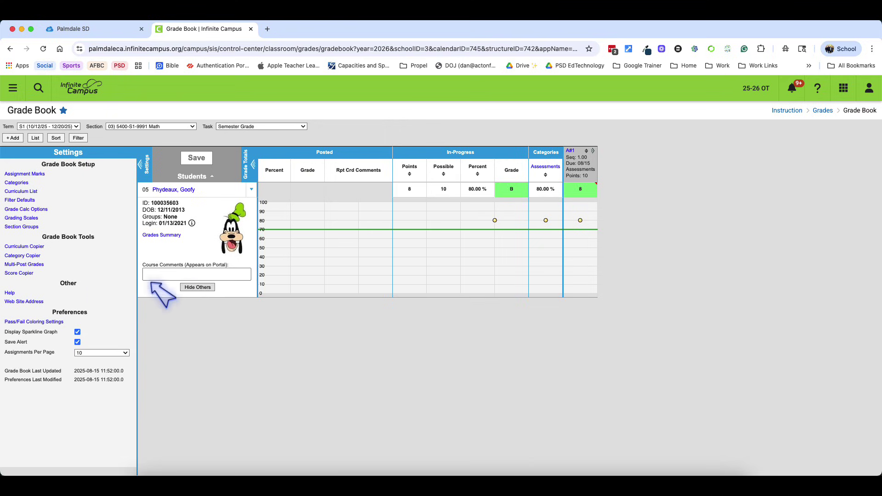
click(191, 276)
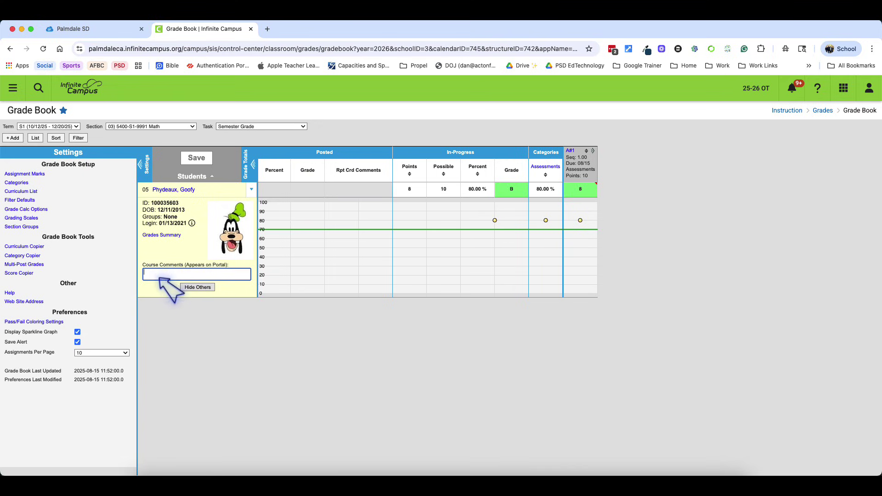
click(145, 169)
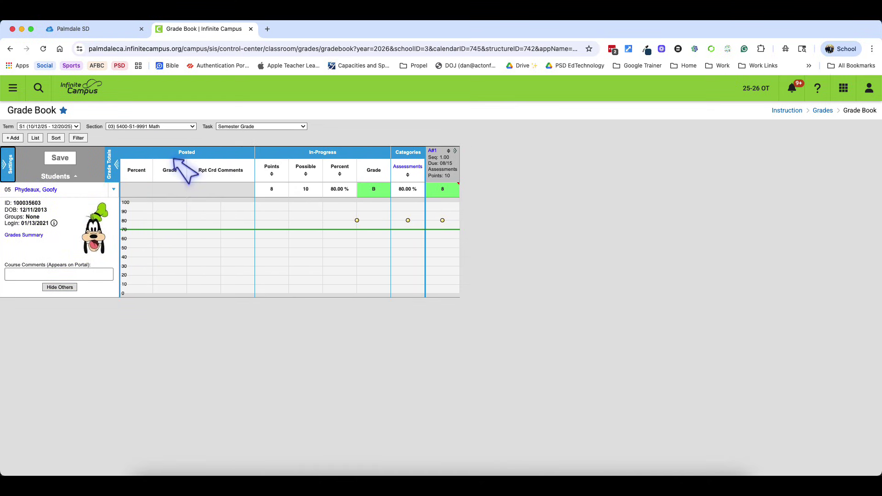
click(153, 126)
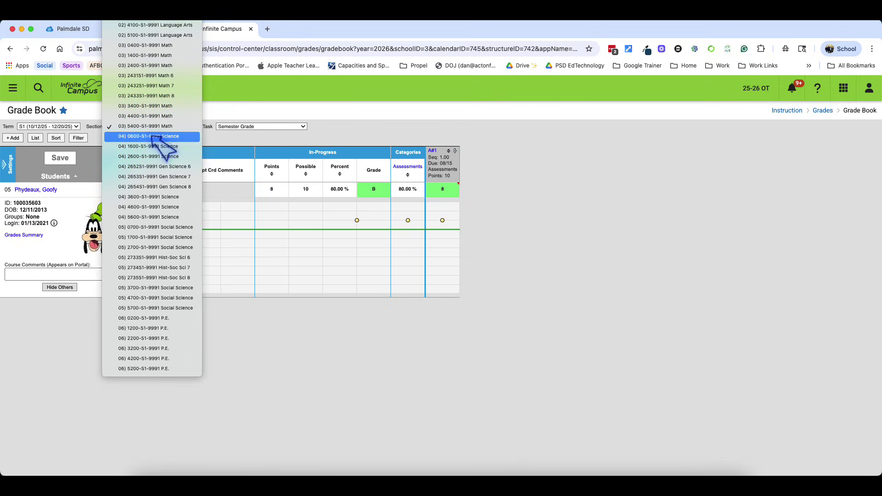
Switch to the Gen Science 6 section and open the grading Categories list.
click(157, 166)
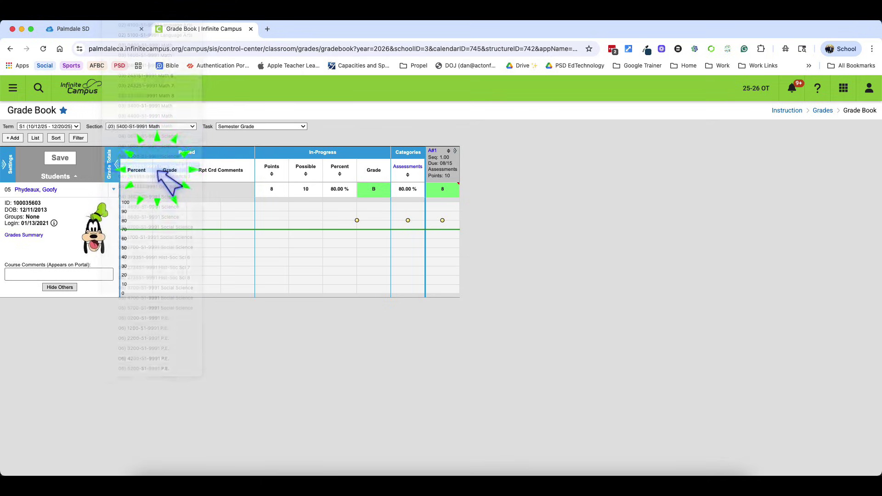
click(11, 172)
click(16, 183)
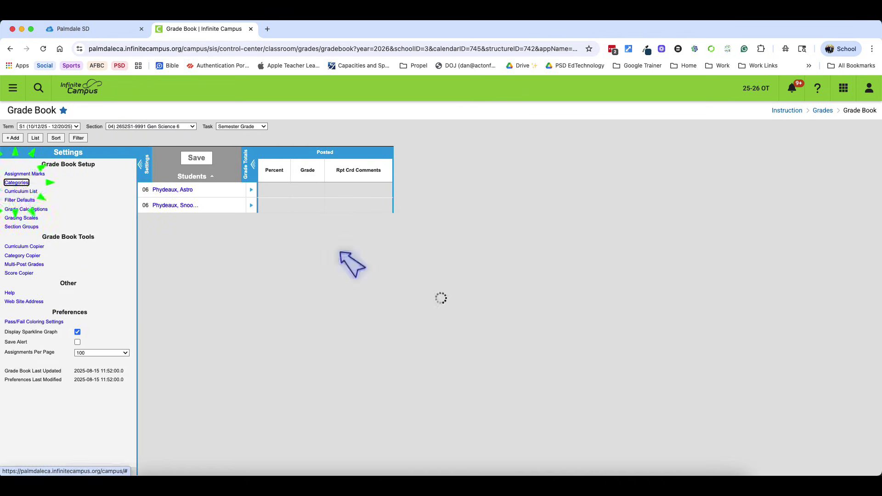
click(576, 158)
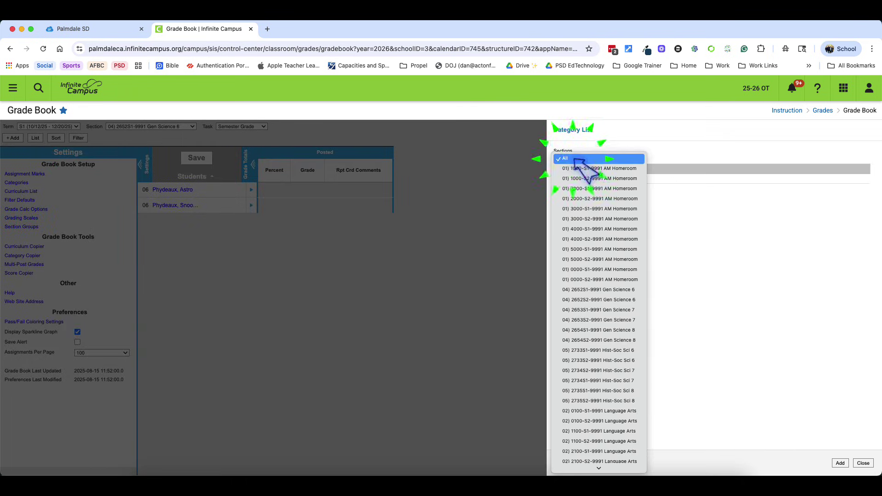
click(671, 146)
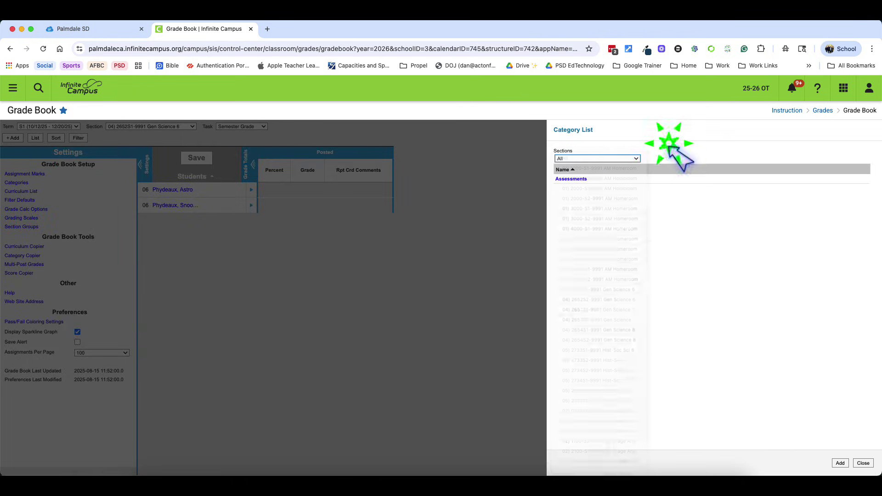
Add a Weekly Assessments category for Gen Science 6, 7 and 8, save it, and close the list.
click(840, 463)
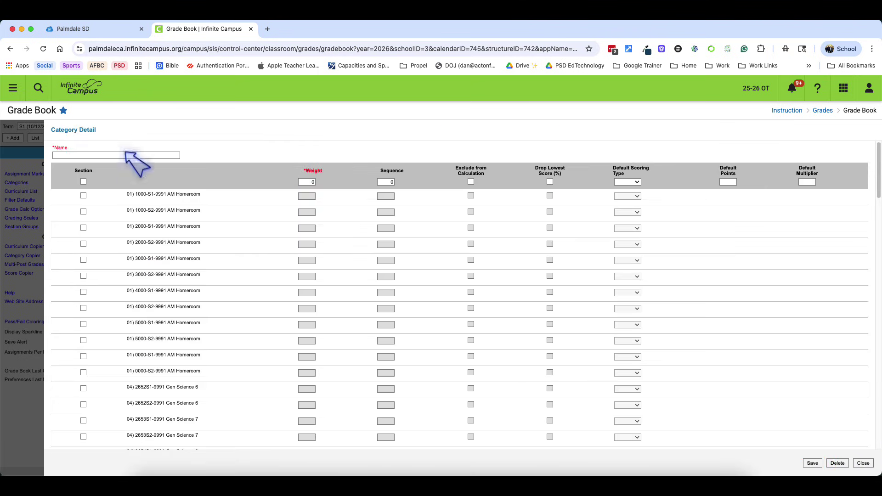
click(124, 154)
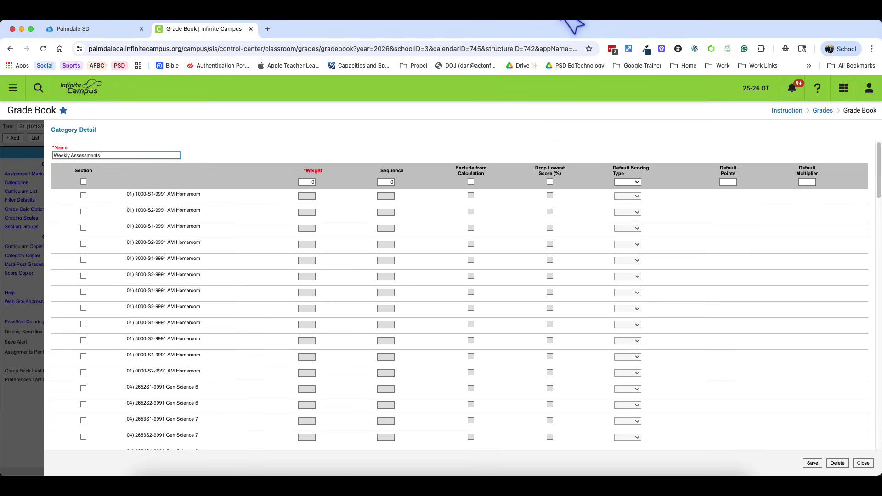
click(84, 389)
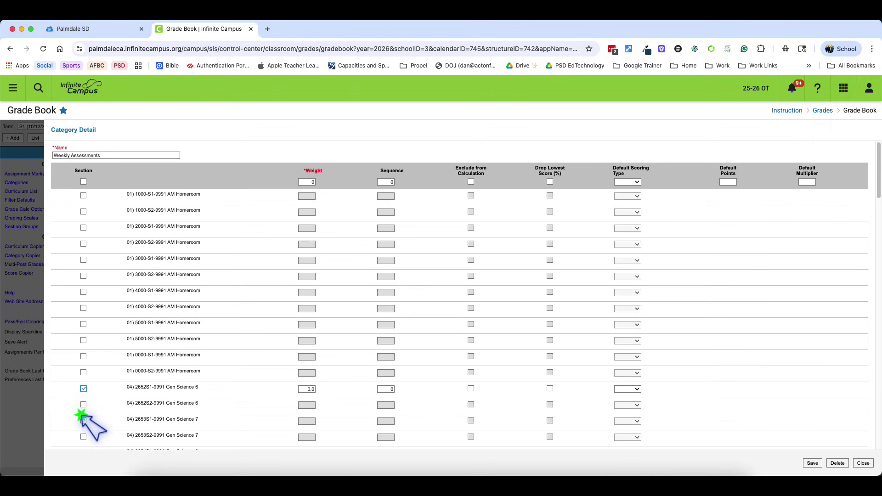
click(84, 419)
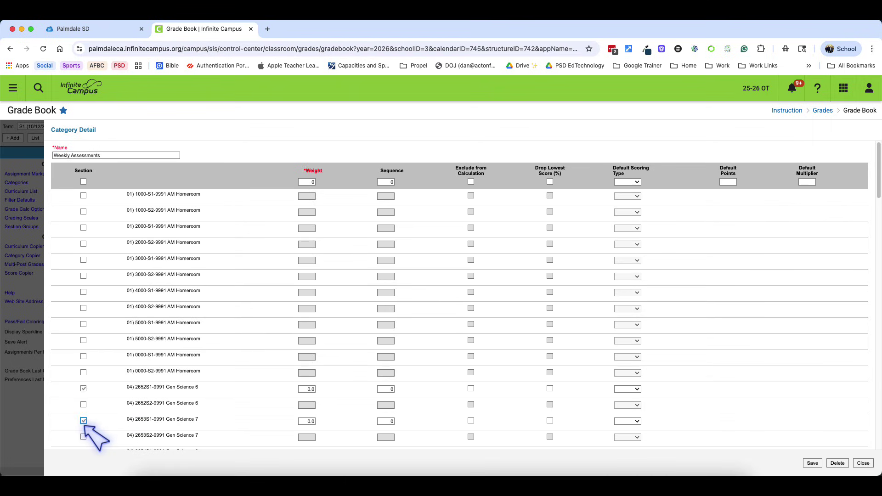
scroll(85, 426, down, 2)
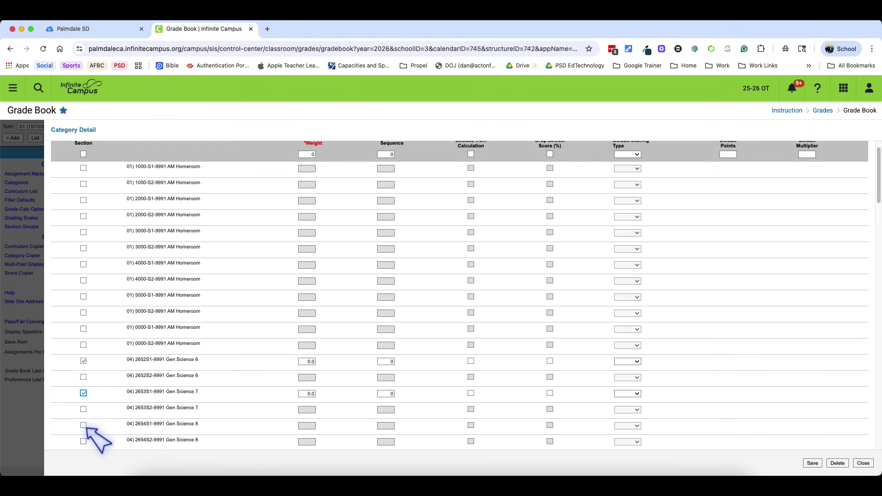
click(84, 425)
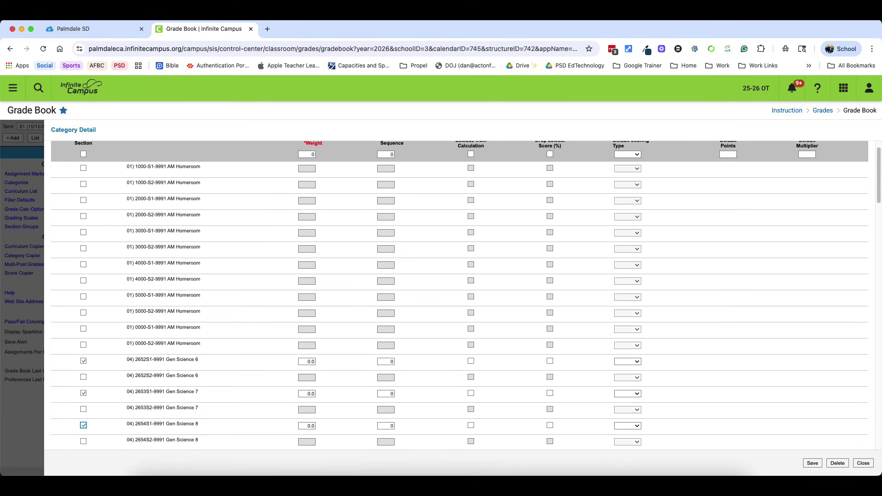
click(818, 464)
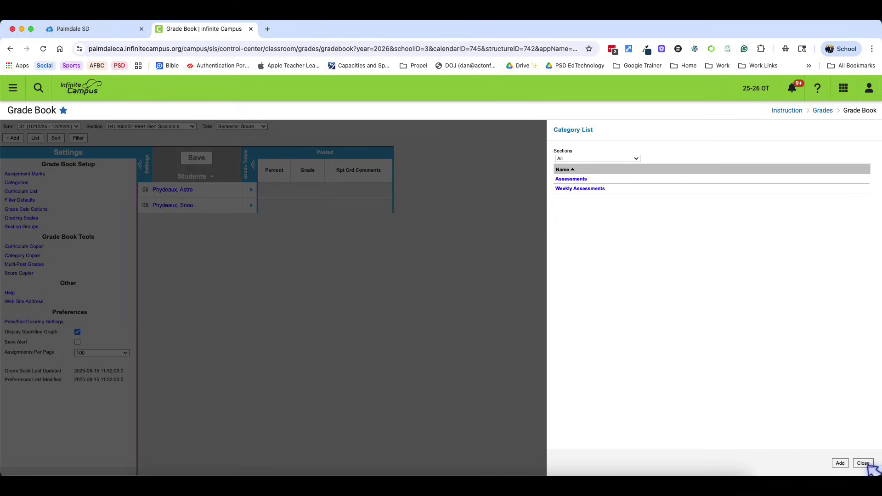
click(865, 463)
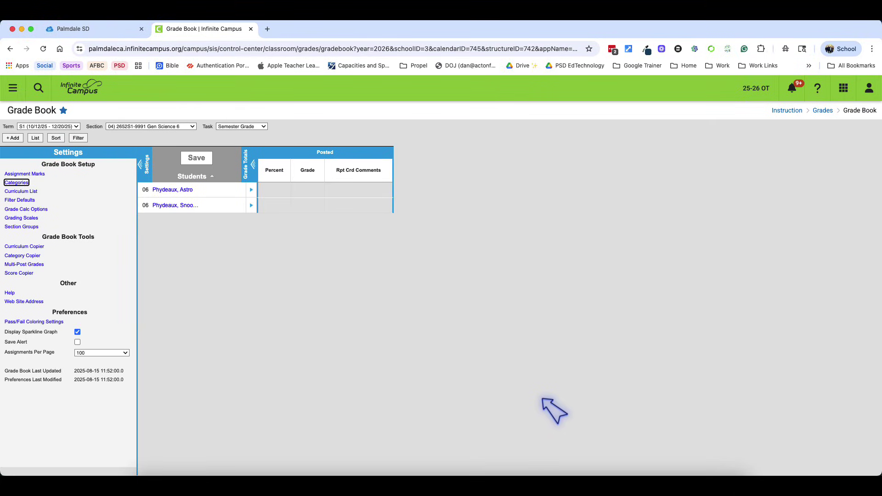
Set Gen Science 6's Semester Grade to In-Progress Grade on the ABCDF scale and save.
click(36, 210)
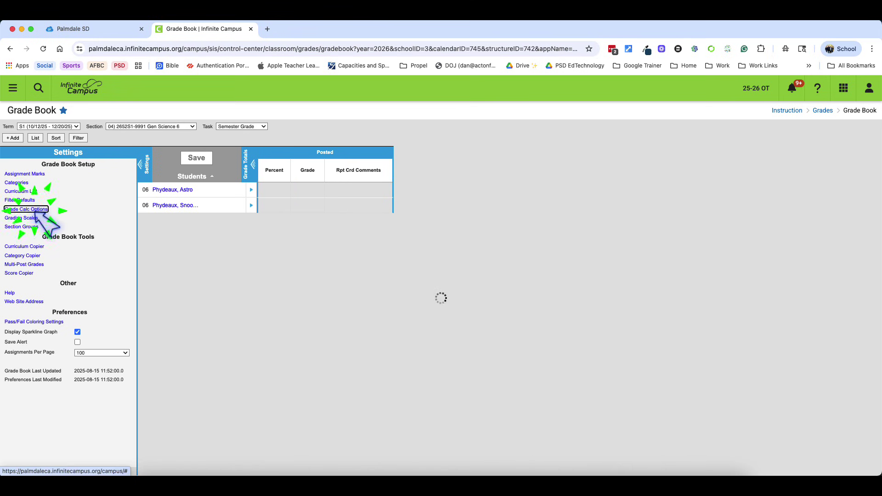
click(764, 277)
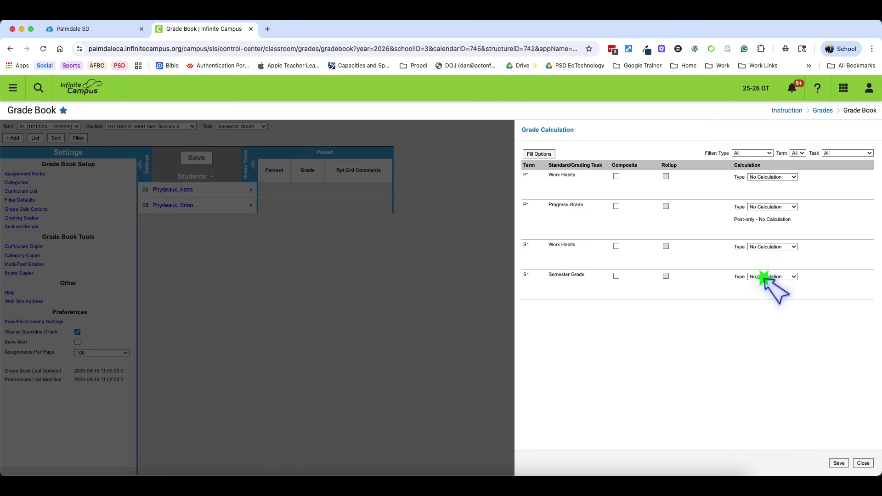
click(777, 286)
click(764, 299)
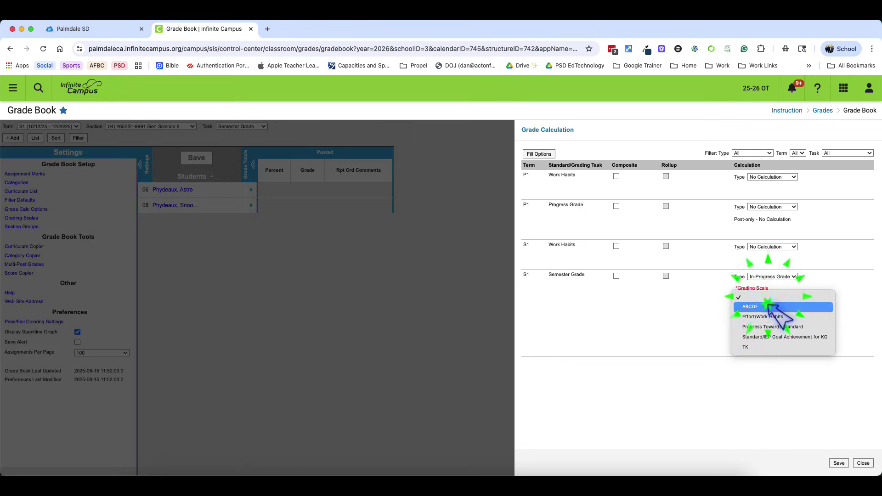
click(768, 307)
click(840, 465)
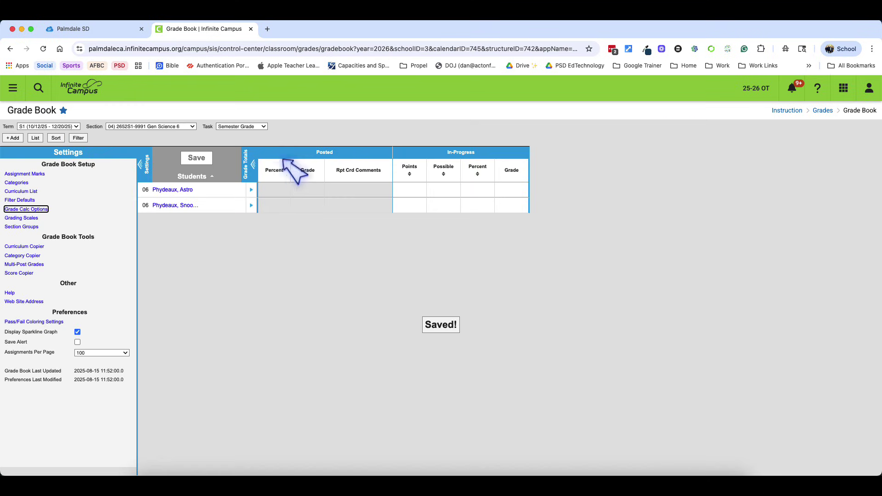
Switch to Gen Science 7 and save its Semester Grade as In-Progress Grade with ABCDF.
click(147, 127)
click(148, 136)
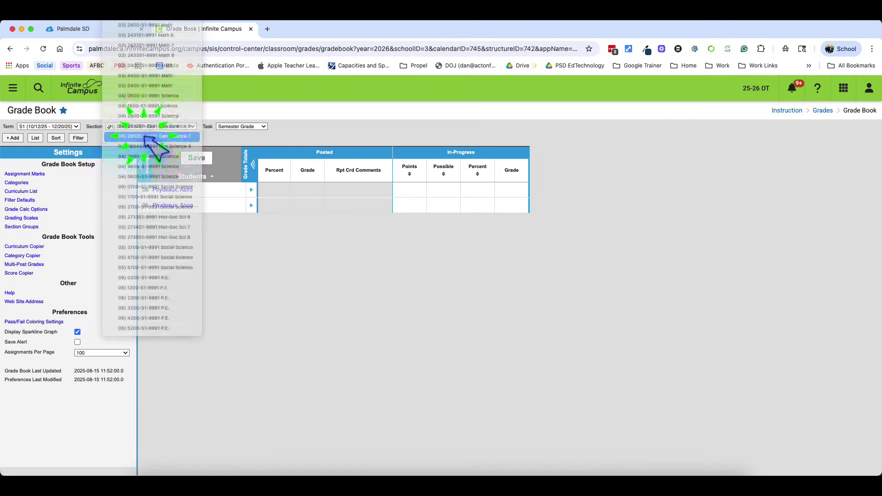
click(26, 209)
click(762, 277)
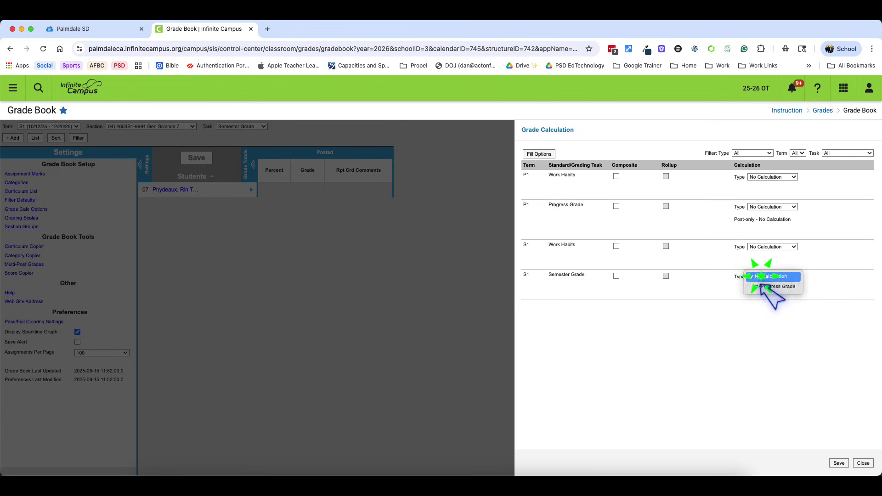
click(762, 286)
click(758, 296)
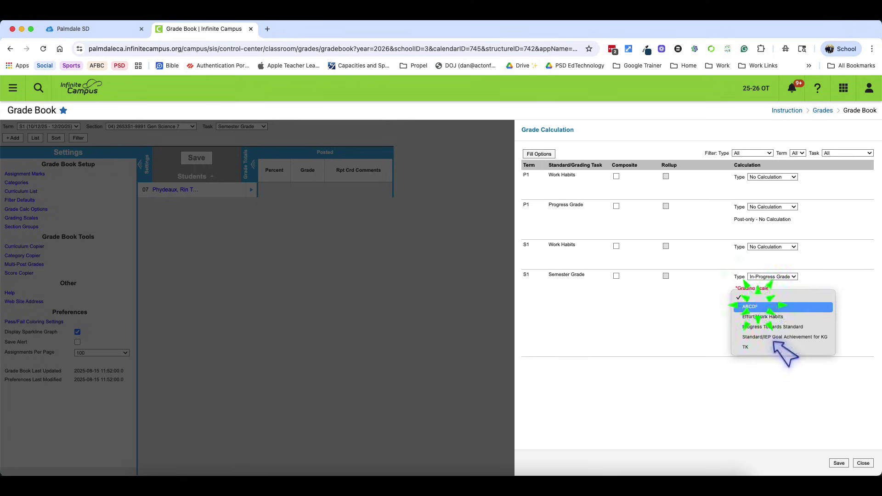
click(839, 463)
Switch to Gen Science 8 and save its Semester Grade as In-Progress Grade with ABCDF.
click(184, 127)
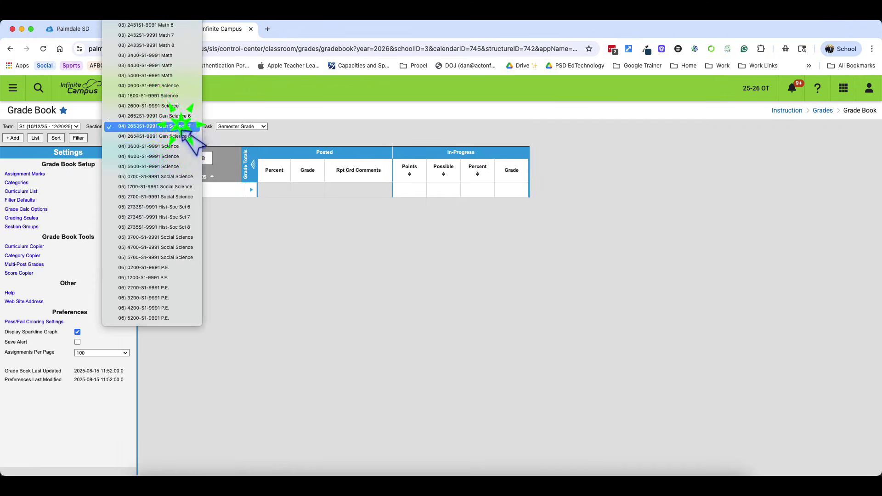
click(184, 136)
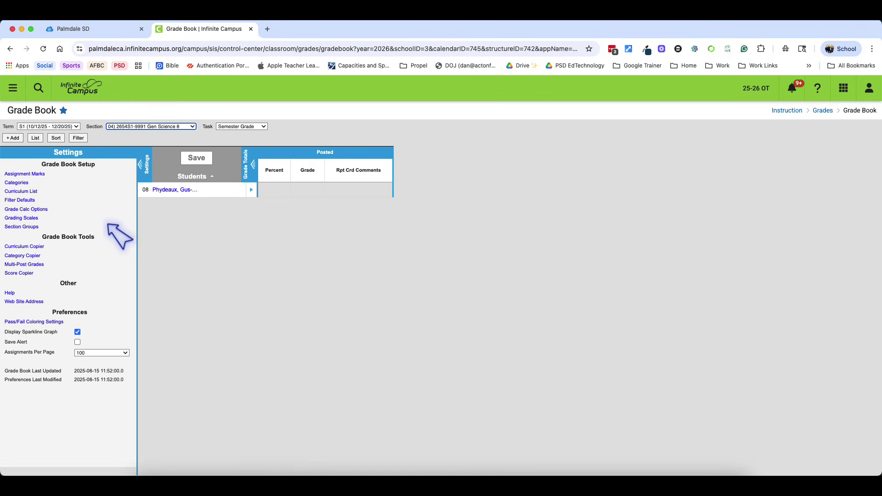
click(26, 209)
click(786, 276)
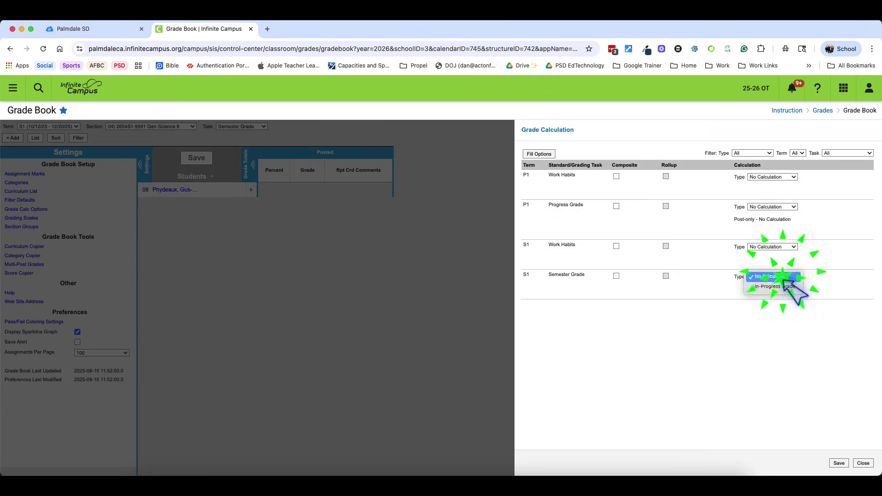
click(776, 288)
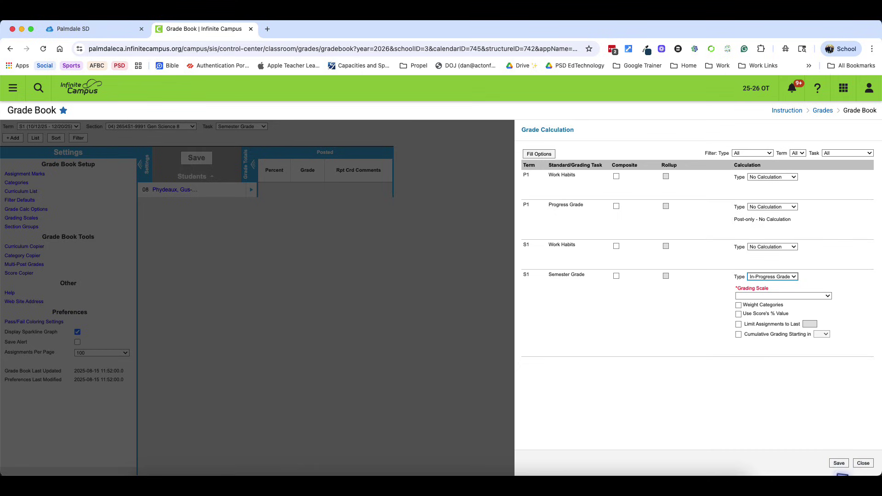
click(790, 296)
click(788, 306)
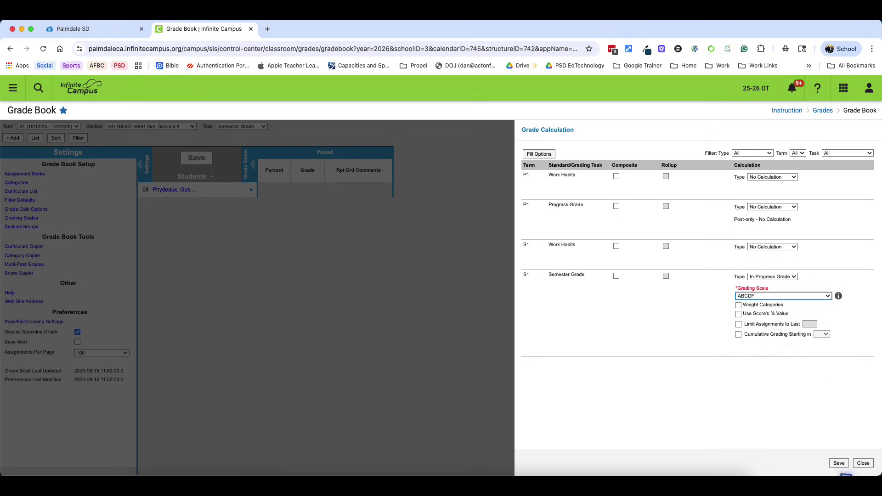
click(839, 463)
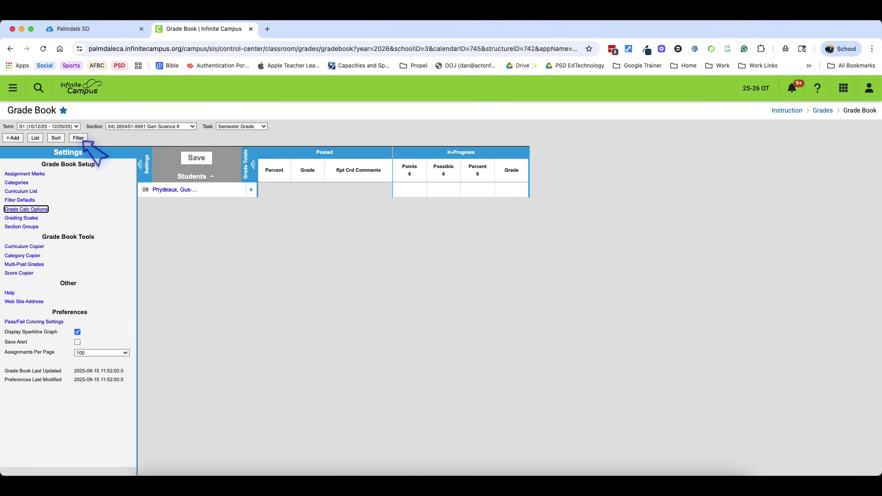
Start a new Gen Science 8 assignment and close the Individualize panel without changes.
click(13, 138)
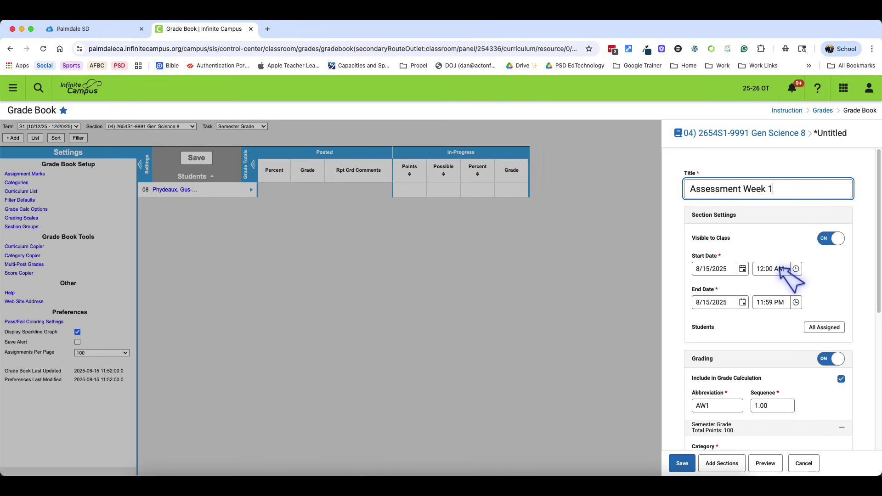
scroll(717, 289, down, 1)
click(825, 287)
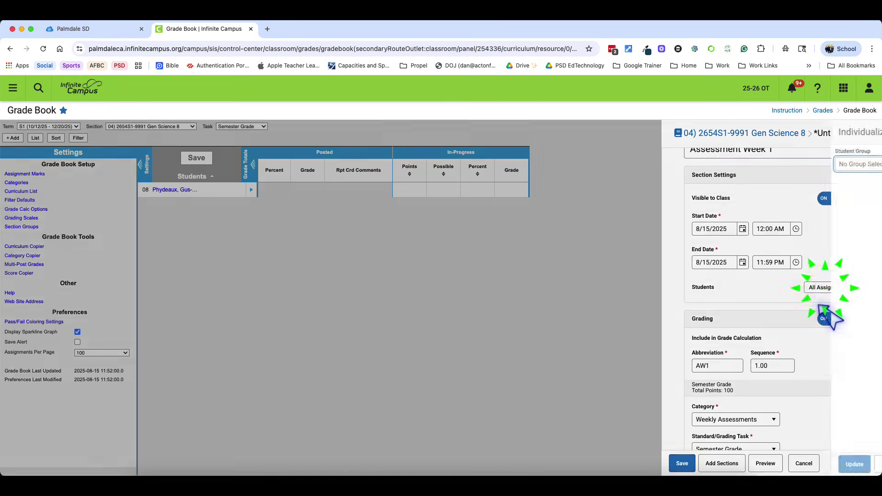
click(721, 464)
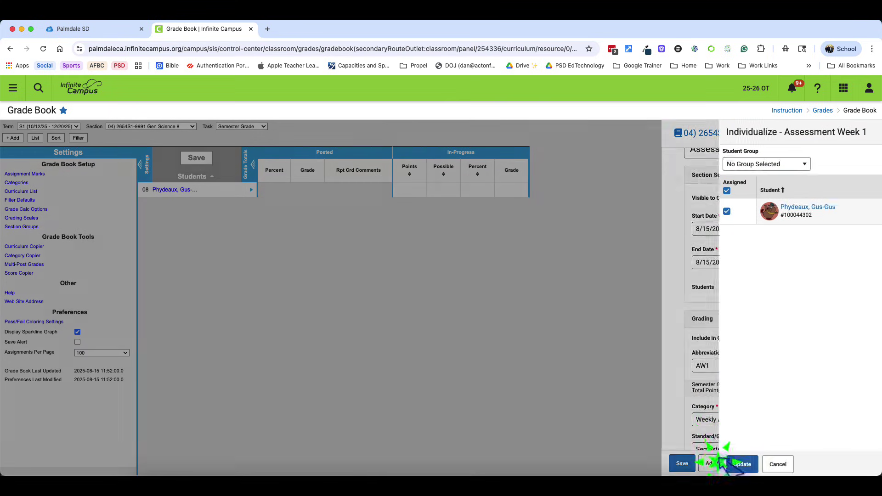
Change Assessment Week 1 from 100 to 15 points, keeping Points as the scoring type.
scroll(751, 367, down, 1)
scroll(747, 363, down, 3)
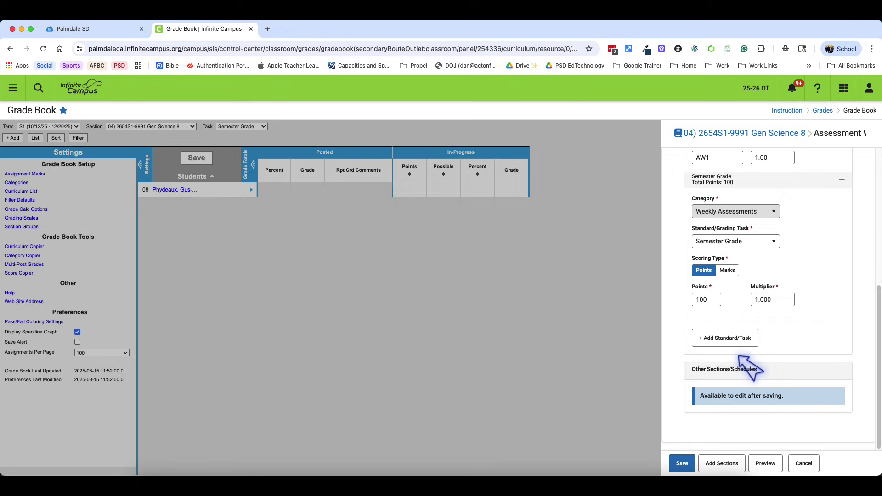
double_click(702, 299)
text(15)
click(781, 310)
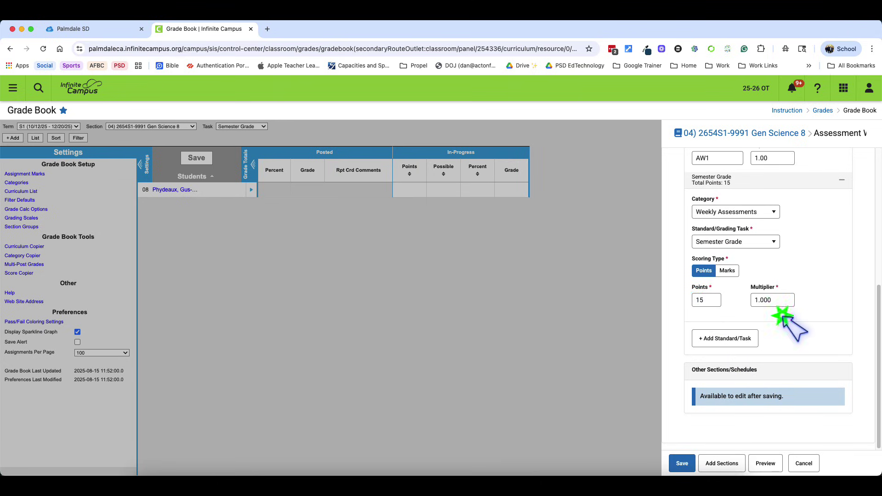
click(727, 271)
click(709, 299)
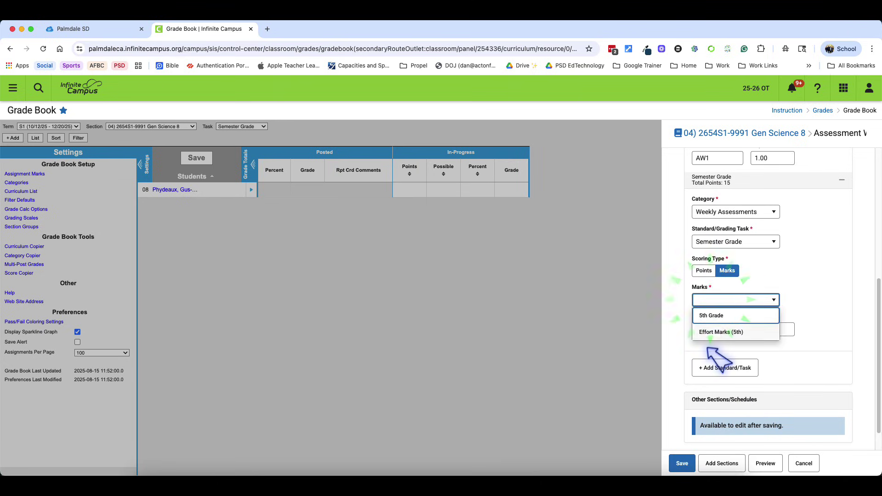
click(778, 295)
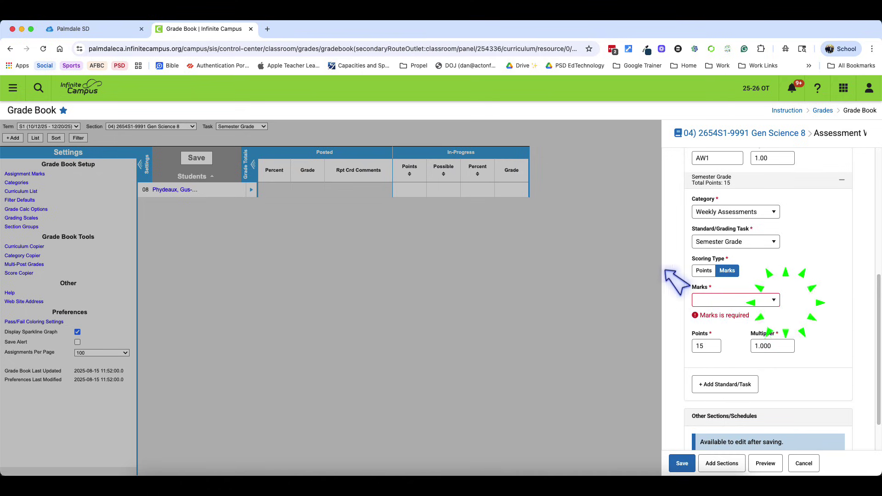
click(704, 271)
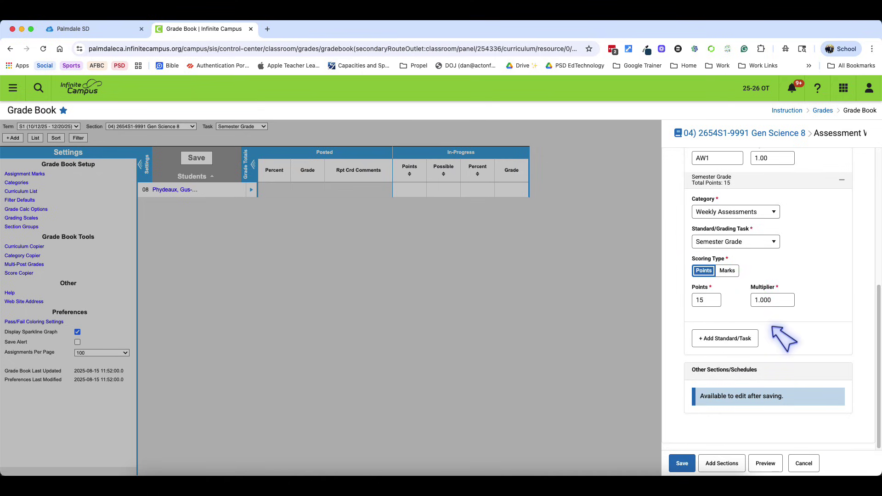
click(720, 465)
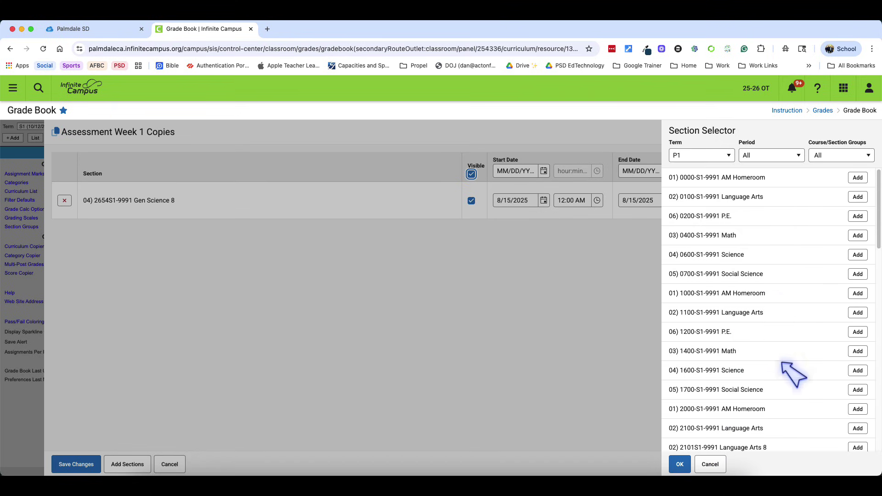
Add Gen Science 6 and Gen Science 7 as copy sections for Assessment Week 1 and save.
scroll(786, 372, down, 5)
scroll(784, 379, down, 3)
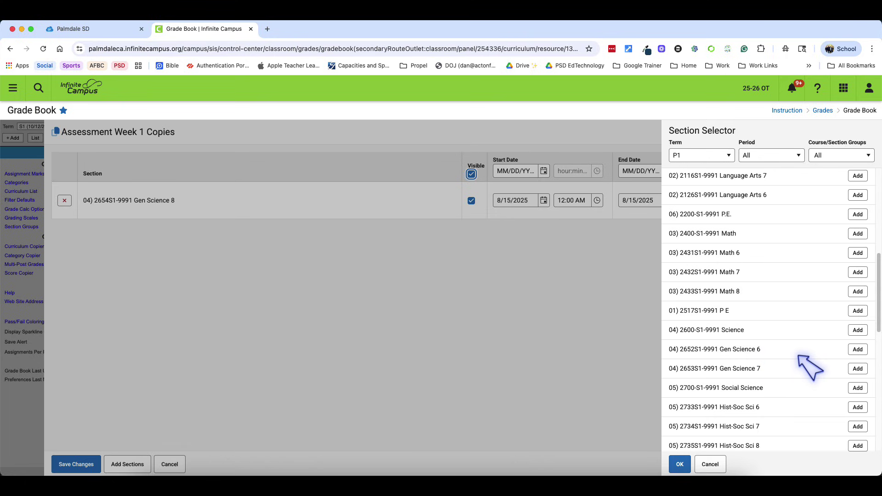
click(862, 350)
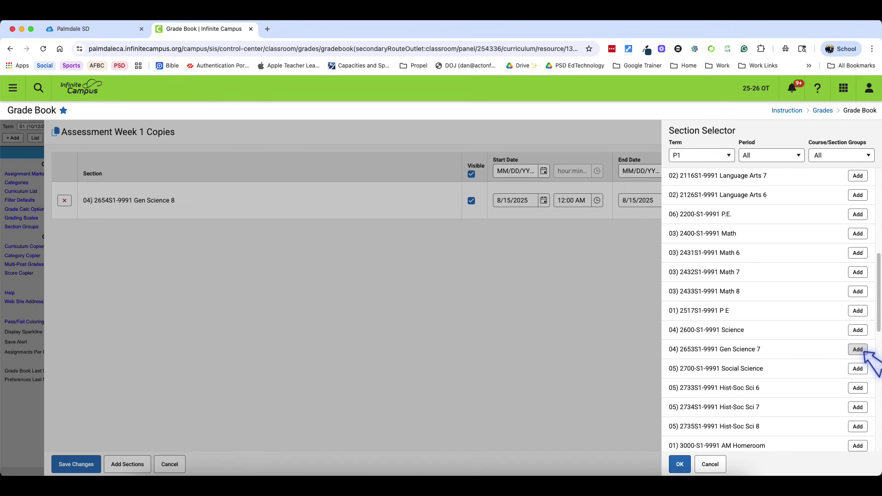
click(862, 350)
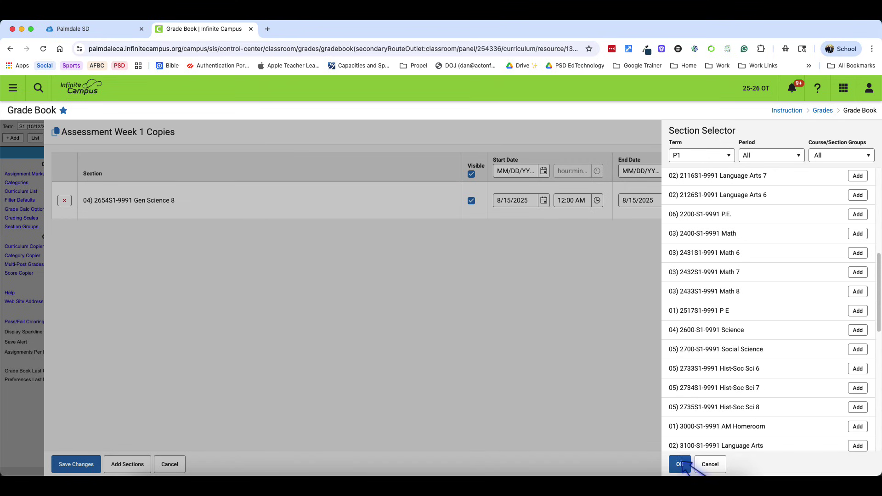
click(680, 464)
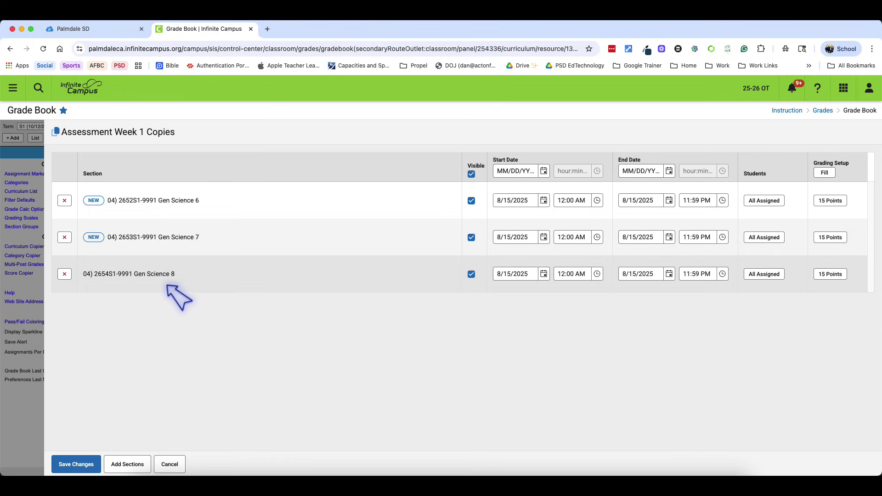
click(66, 464)
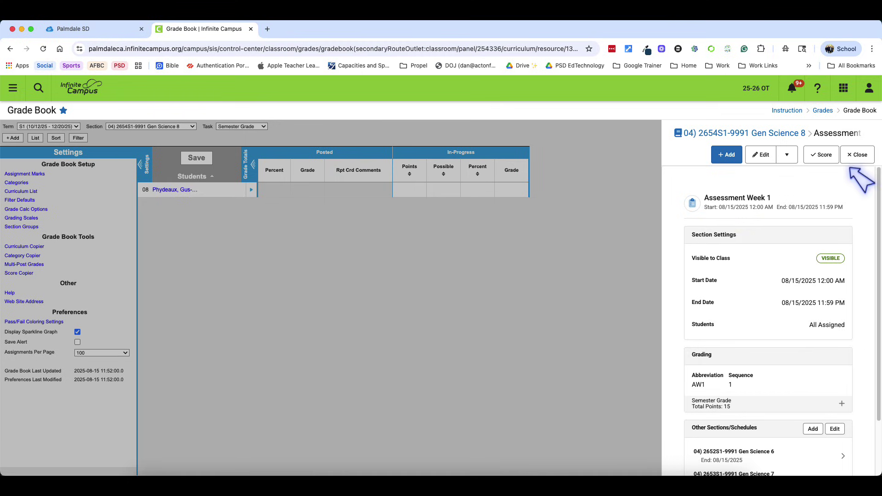
Enter 11 as the Gen Science 8 student's Assessment Week 1 score, save, and close scoring.
click(822, 155)
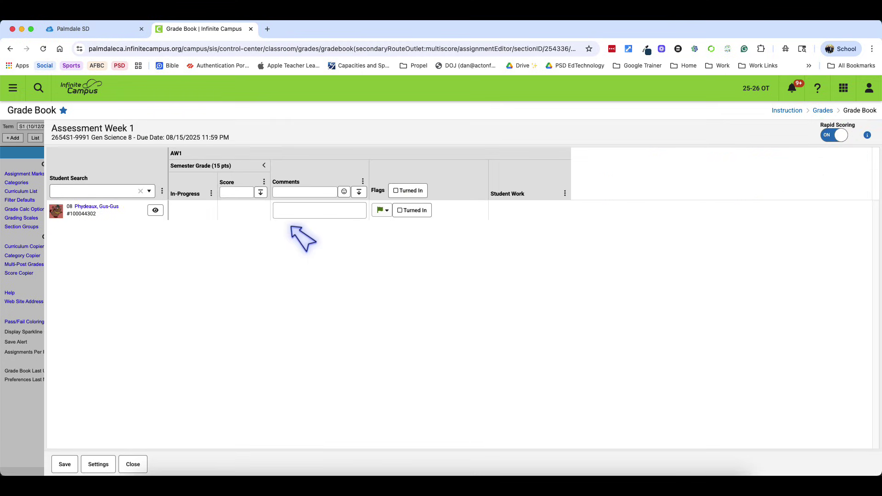
click(247, 211)
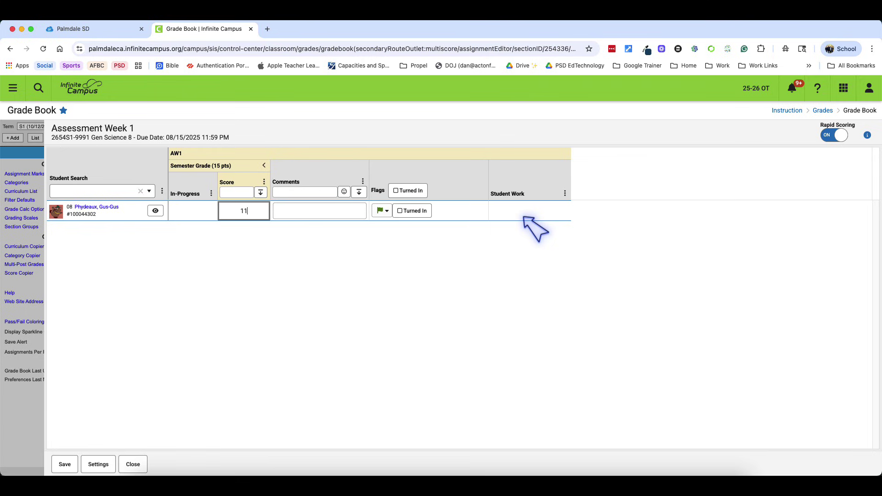
text(11)
key(Tab)
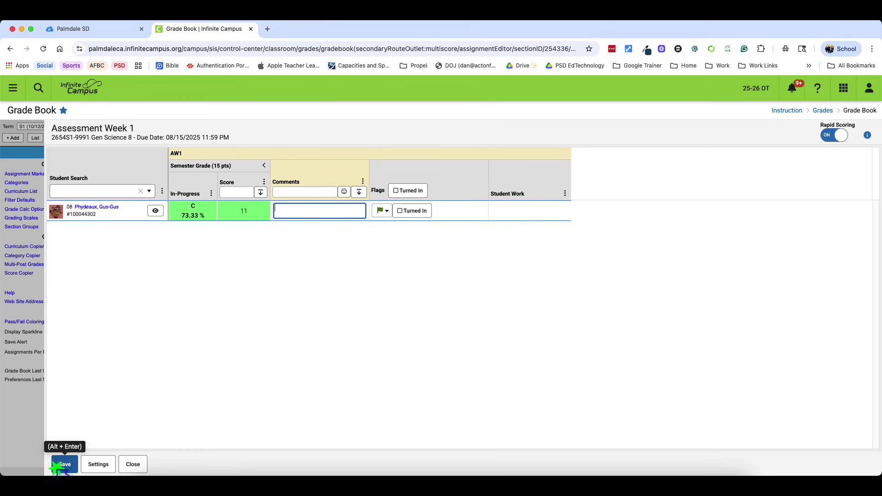
click(58, 465)
click(132, 464)
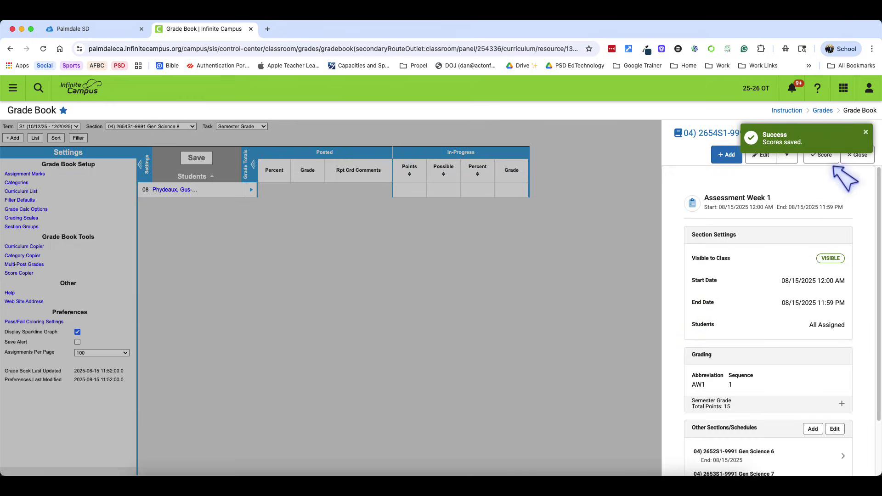
click(867, 135)
In Gen Science 7, enter 14 in the student's AW1 cell, flag it turned in, and save.
click(863, 146)
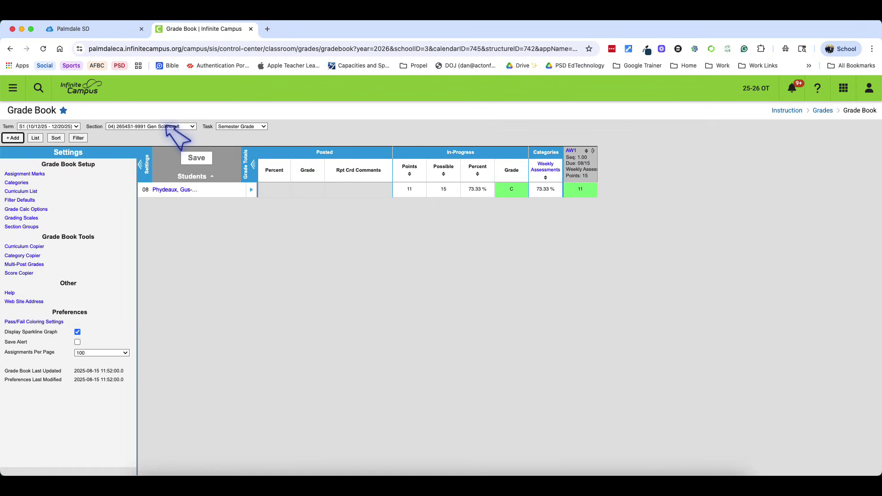
click(168, 127)
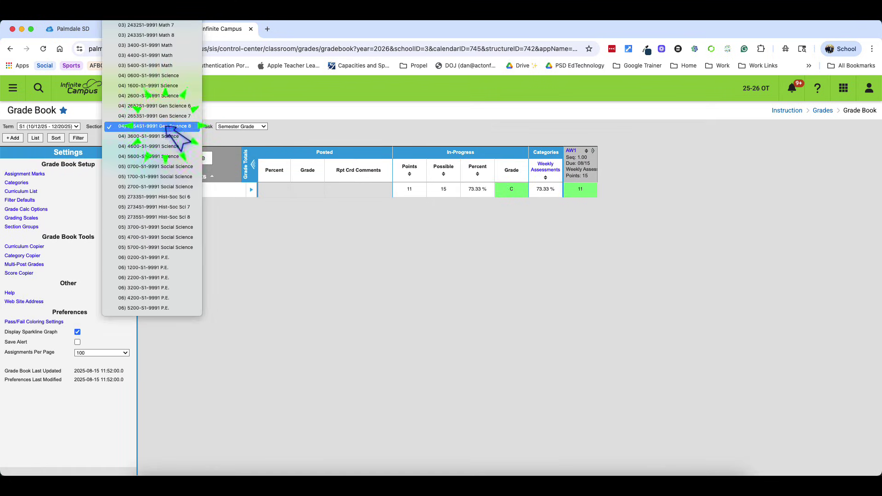
click(165, 116)
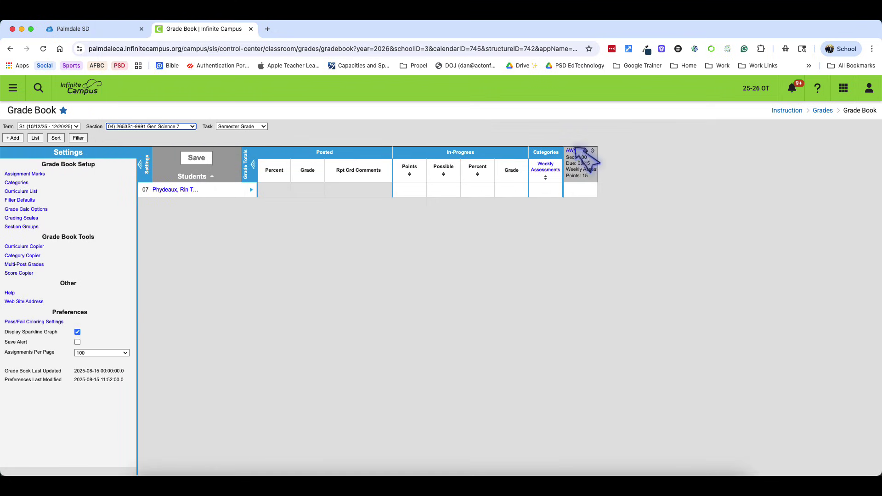
click(591, 191)
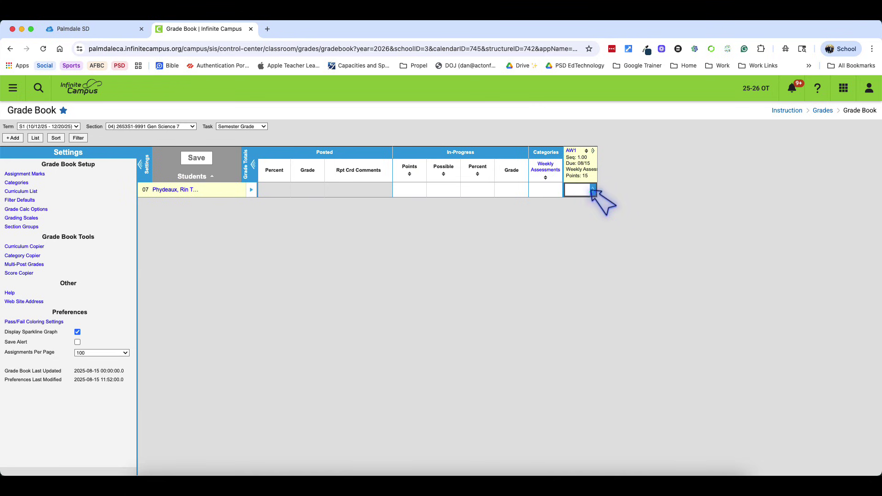
click(593, 190)
click(583, 189)
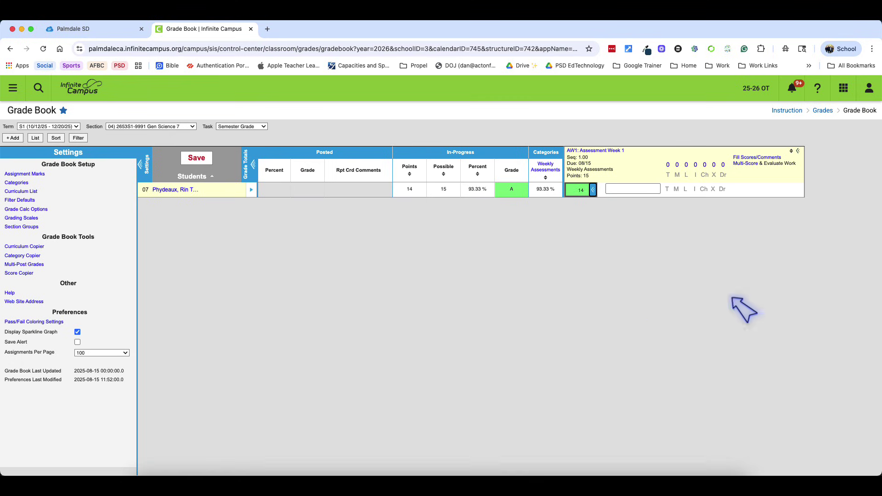
click(667, 189)
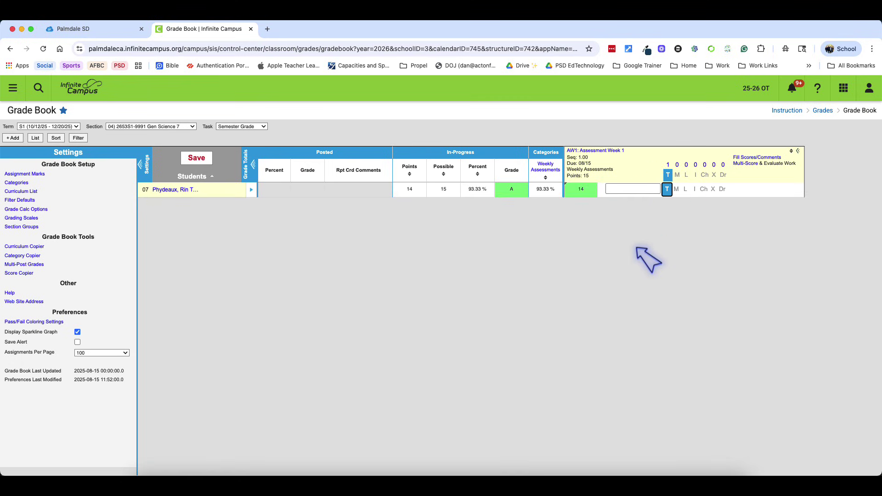
click(196, 161)
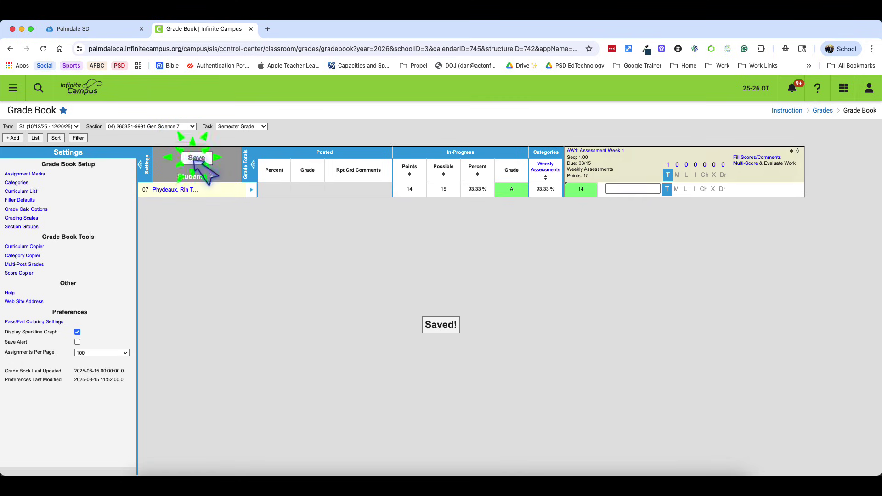
Switch to Gen Science 6 and enter AW1 scores of 10 and 13.
click(181, 129)
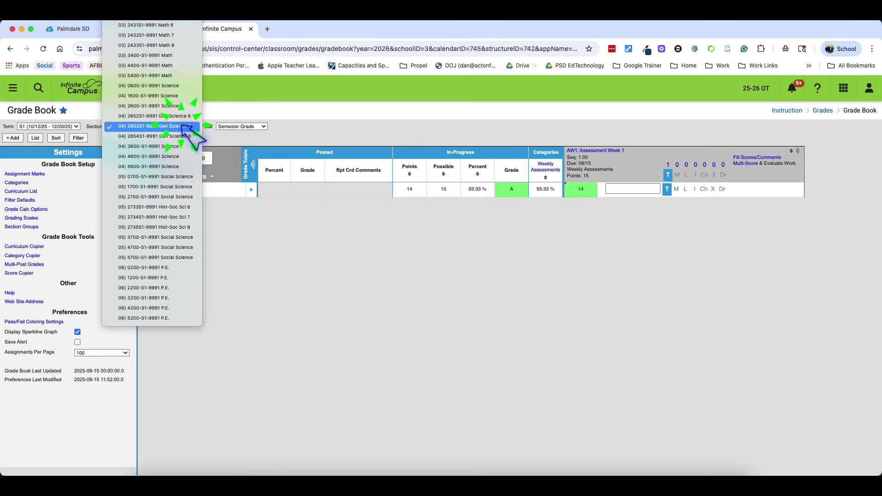
click(182, 118)
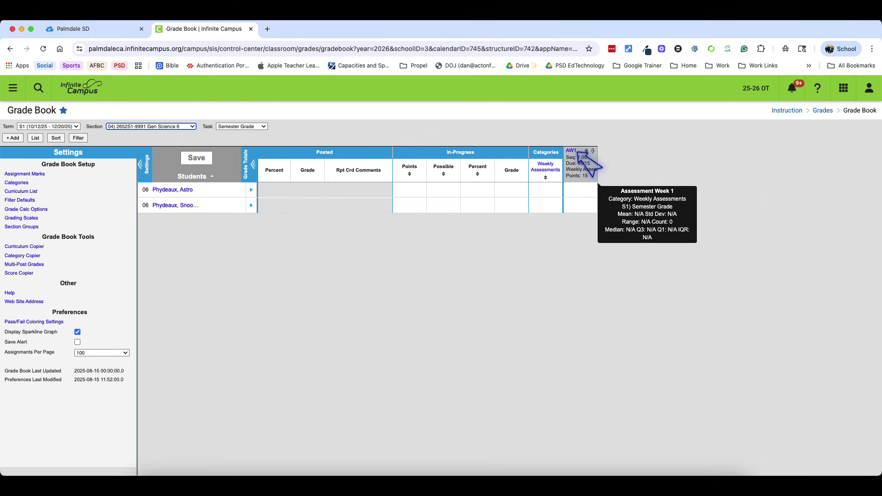
click(572, 188)
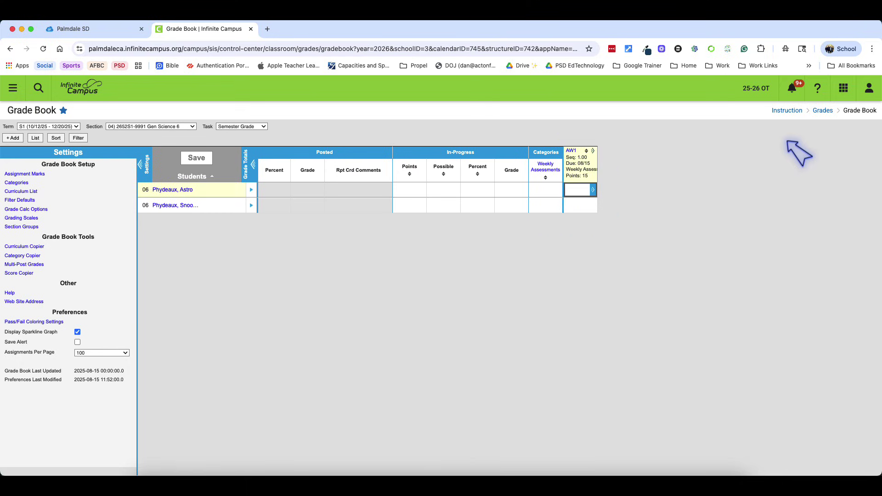
key(Return)
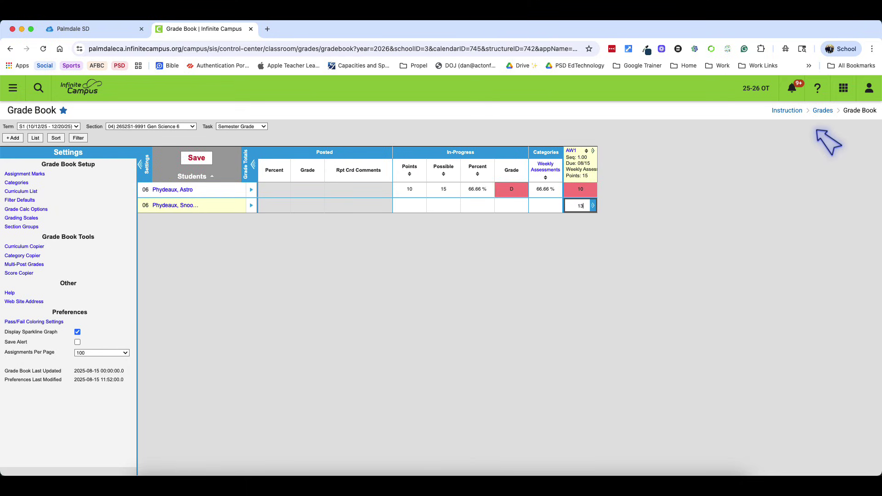
click(606, 205)
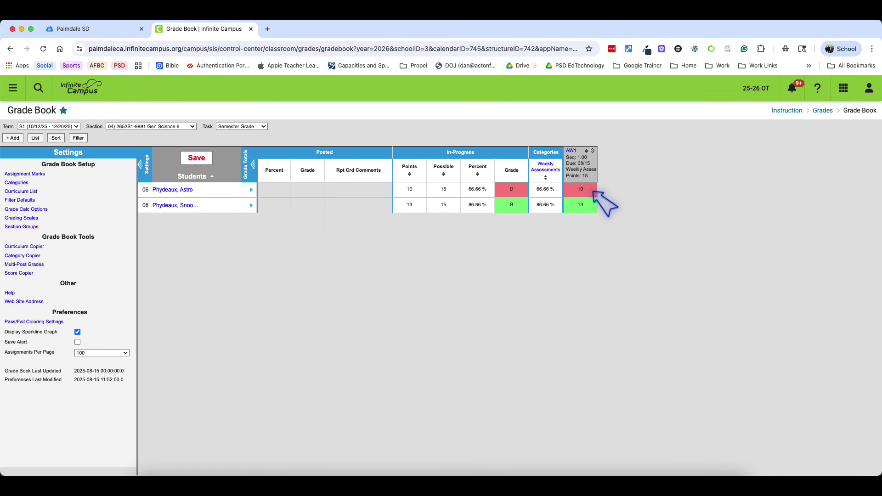
Flag both Gen Science 6 students' AW1 as turned in.
click(594, 190)
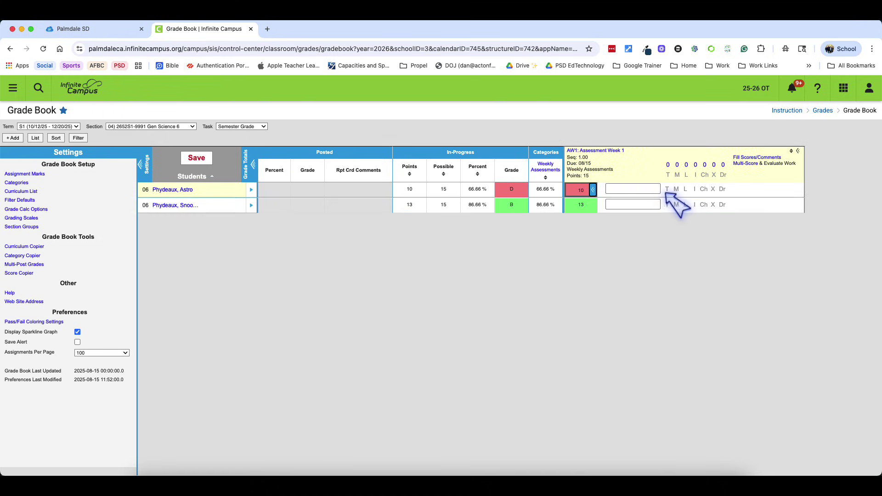
click(667, 190)
click(667, 205)
click(640, 305)
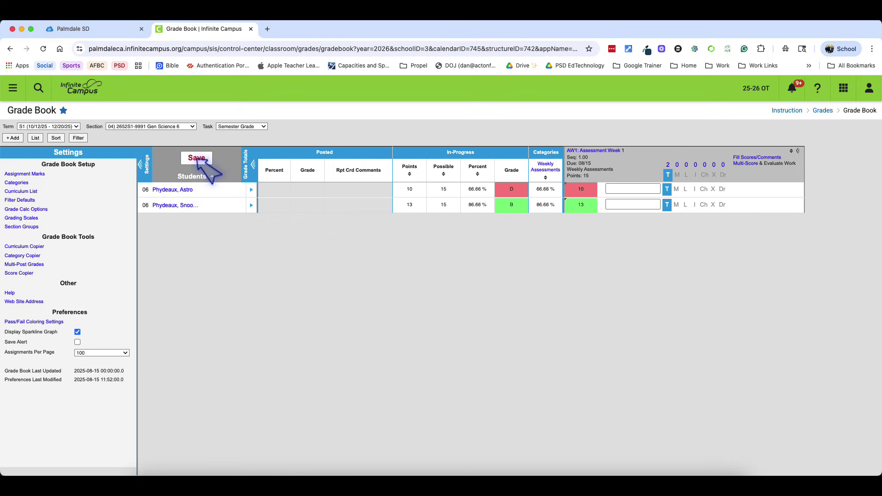
Cancel the leave-page warning to stay on Gen Science 6 and save its AW1 scores.
click(147, 127)
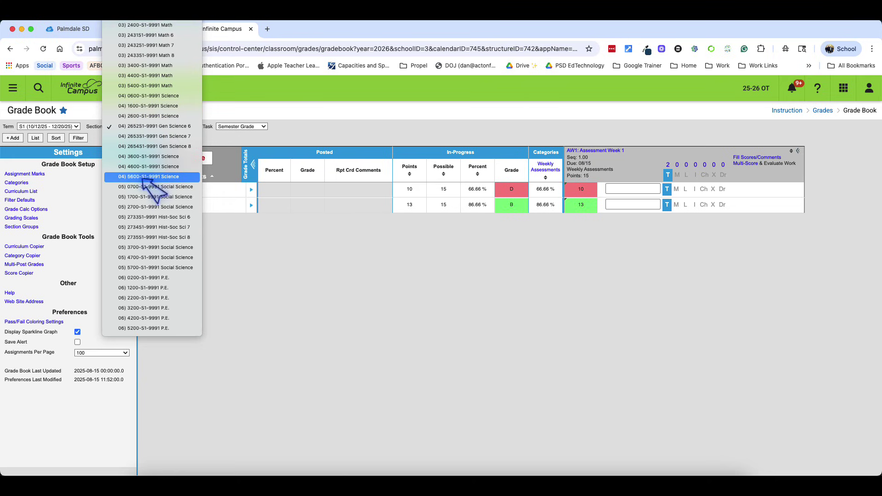
scroll(140, 280, up, 5)
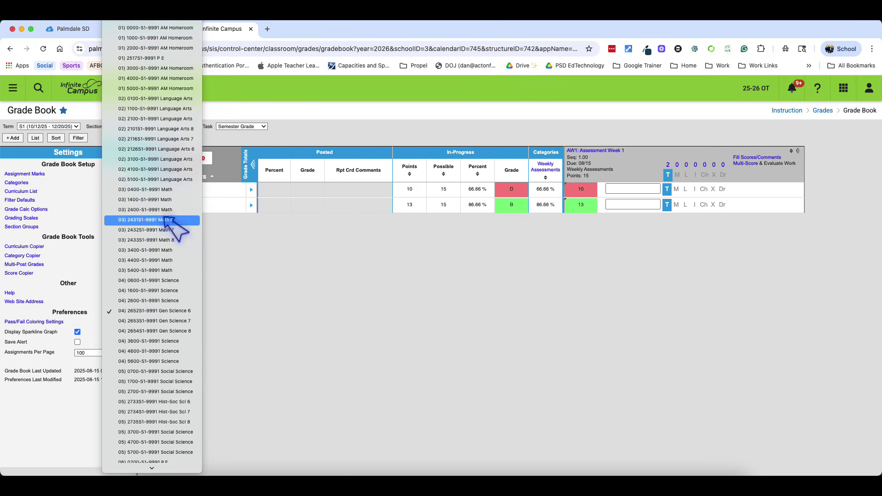
scroll(194, 408, down, 3)
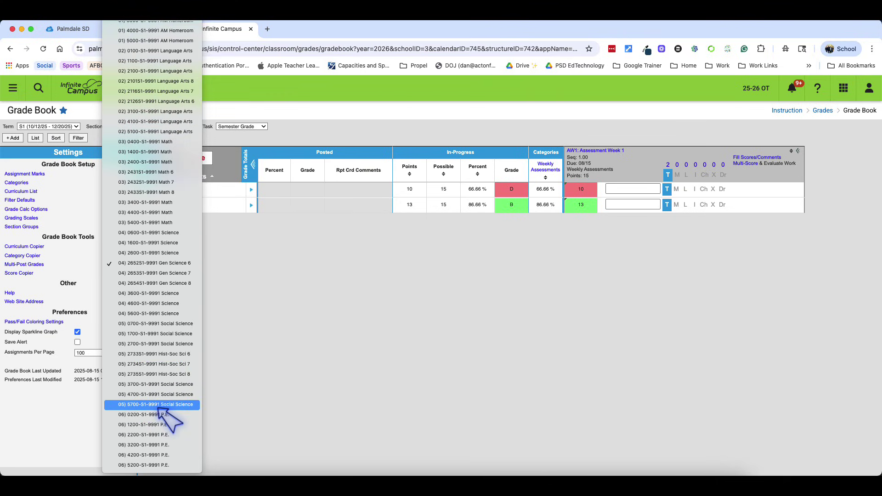
click(159, 406)
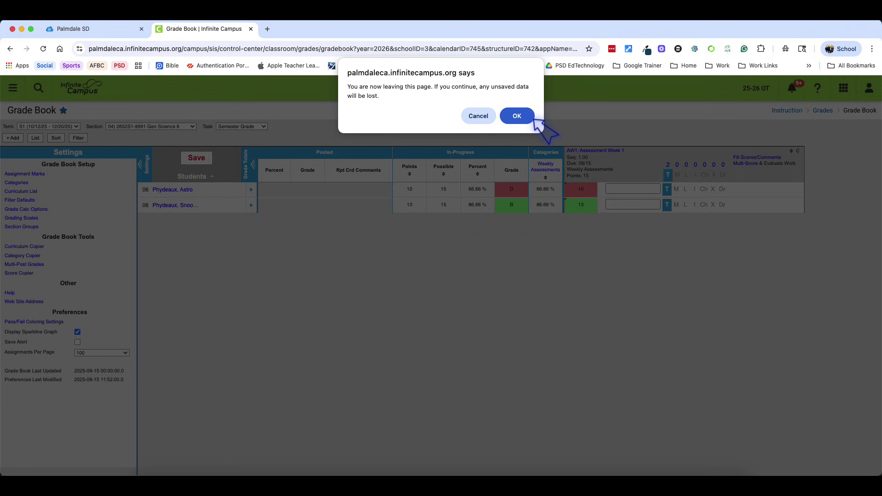
click(486, 116)
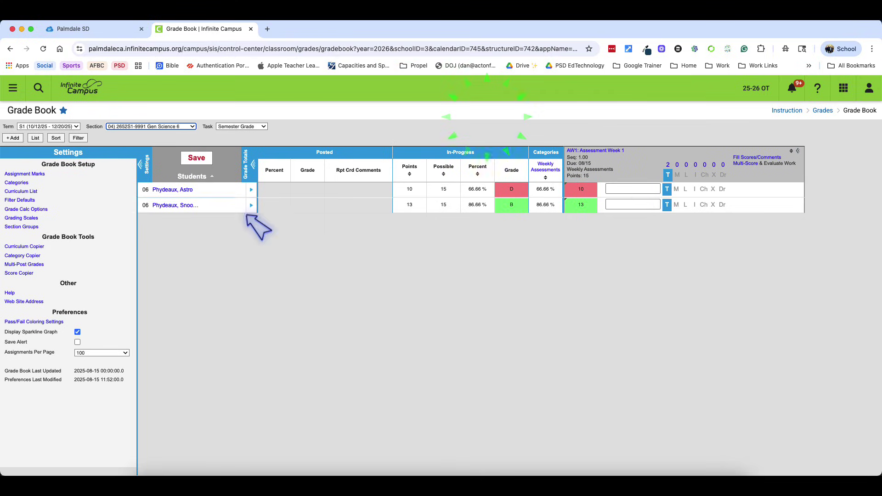
click(197, 159)
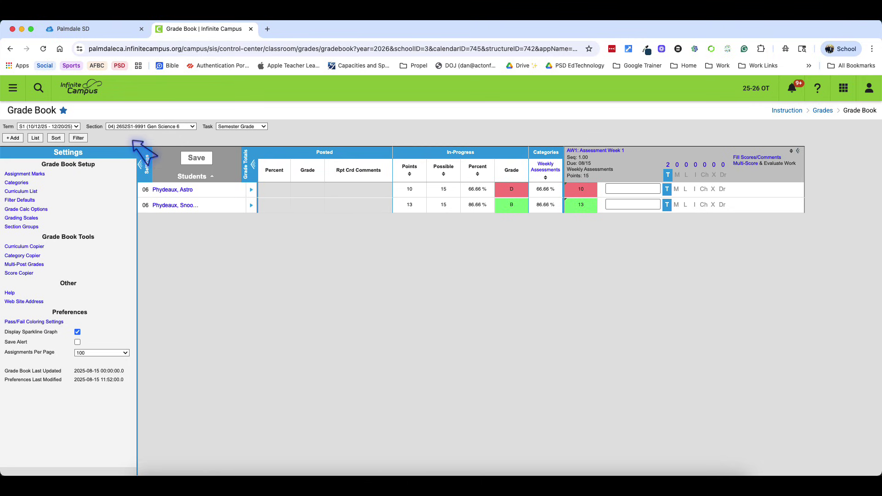
Add a Monthly Project category applied to section 2652S1 Gen Science 6 and save it.
click(20, 183)
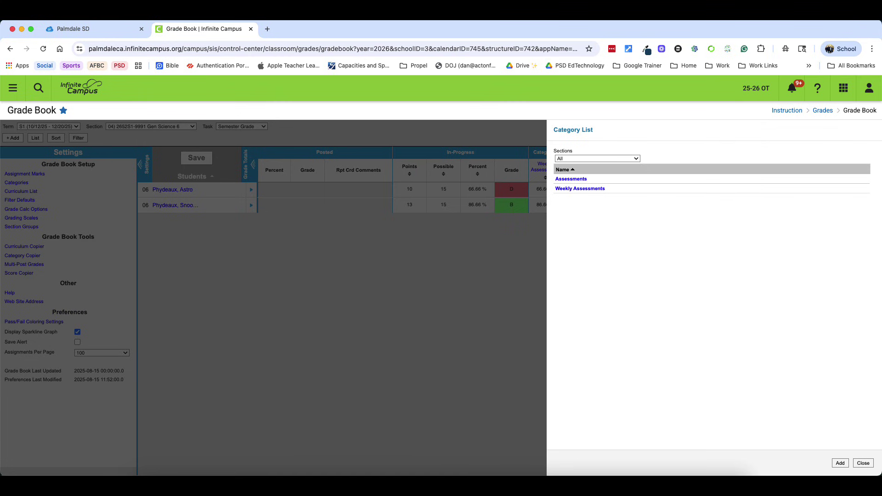
click(839, 463)
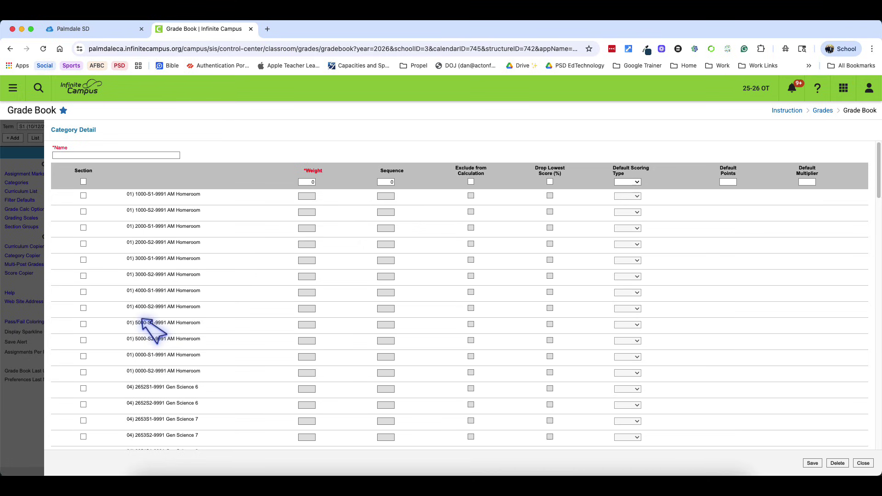
click(863, 464)
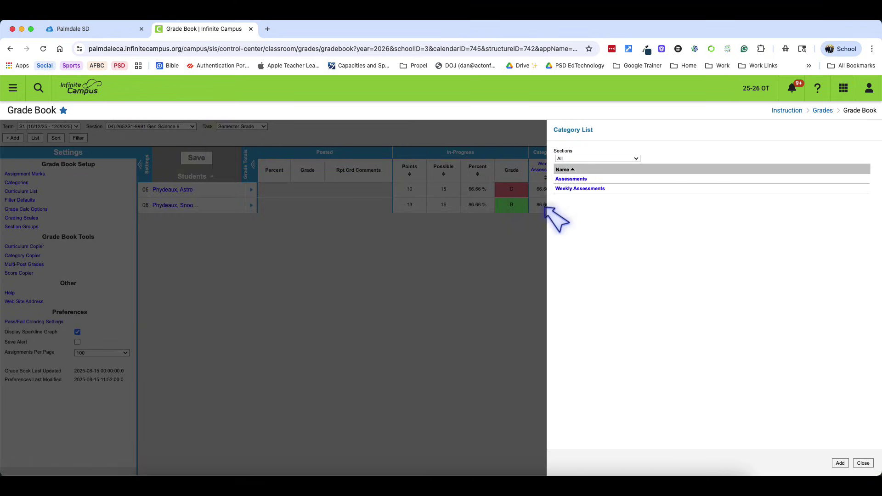
click(840, 463)
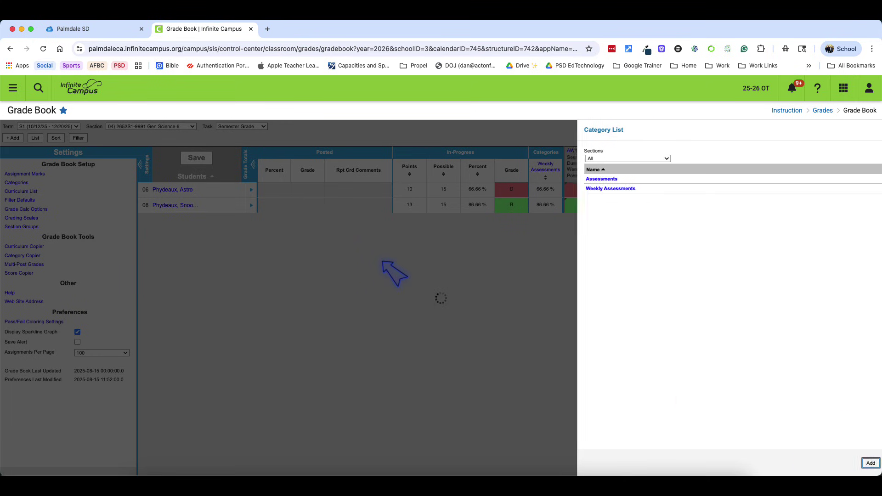
click(107, 156)
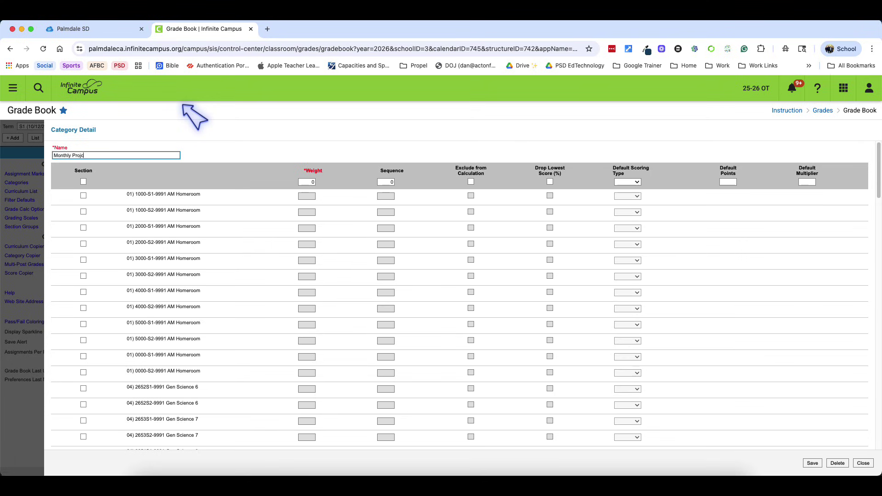
scroll(159, 303, down, 3)
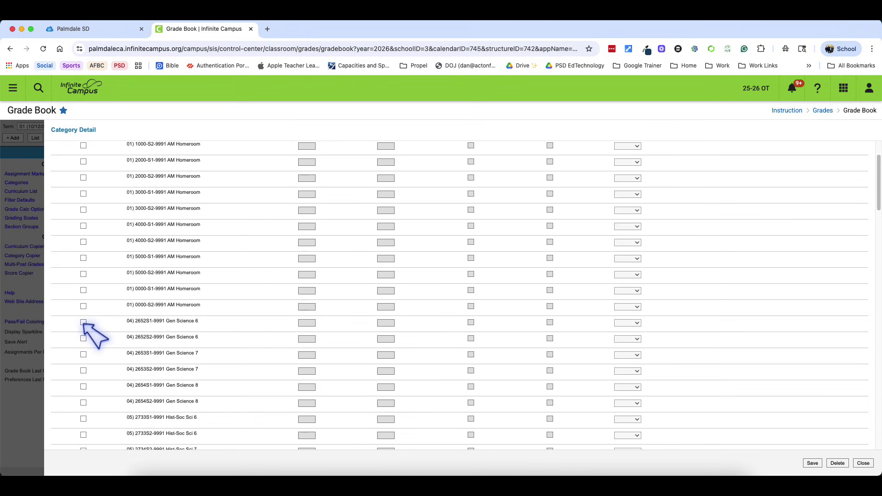
click(83, 322)
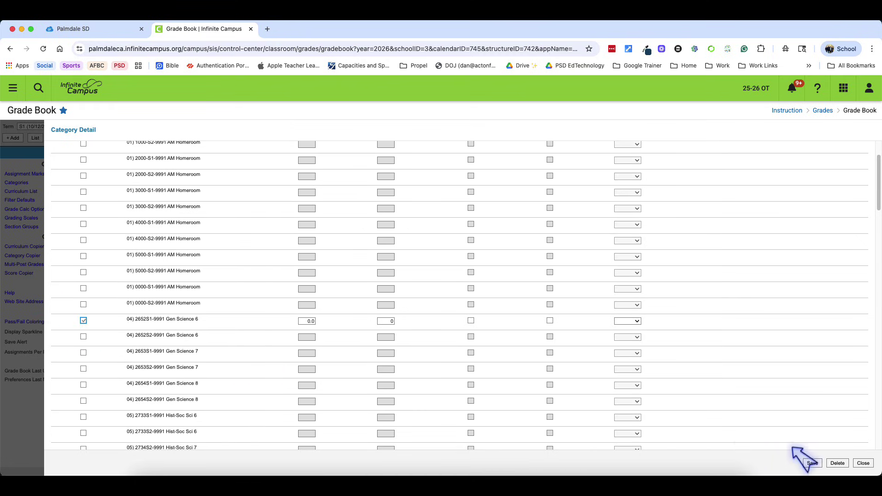
click(812, 463)
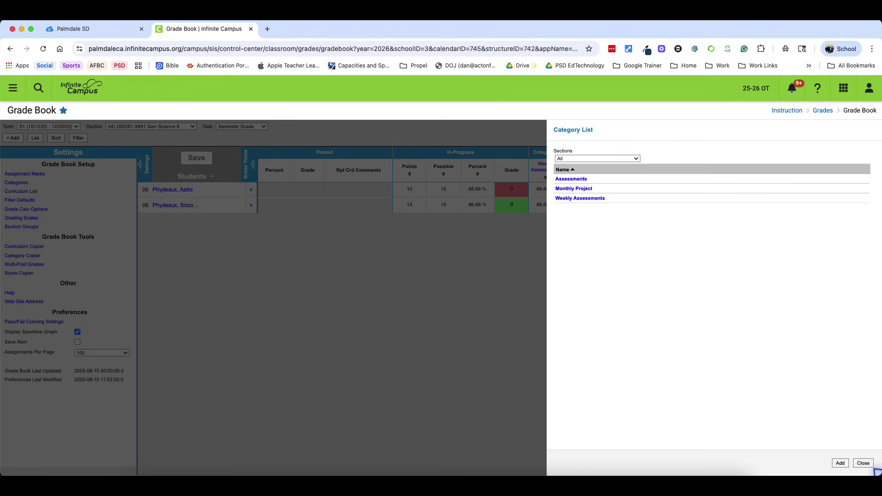
click(863, 464)
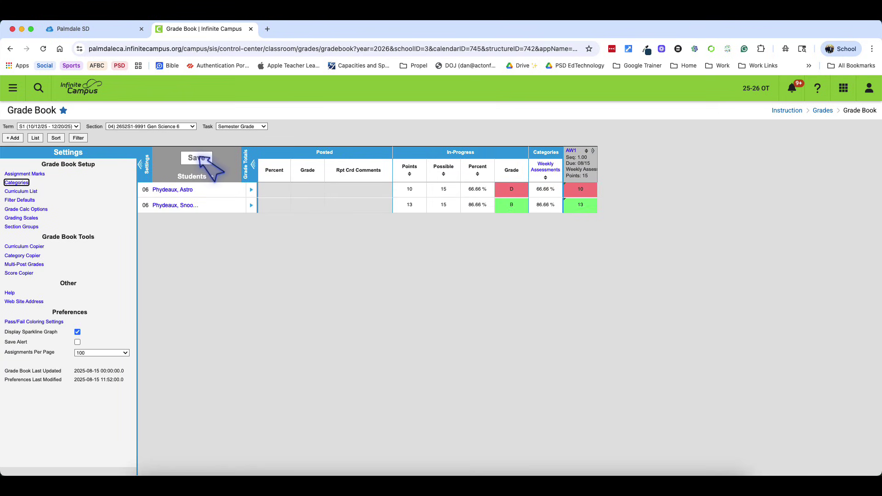
Create assignment Weekly Project #1, abbreviated WP#1, in the Monthly Project category and save.
click(13, 138)
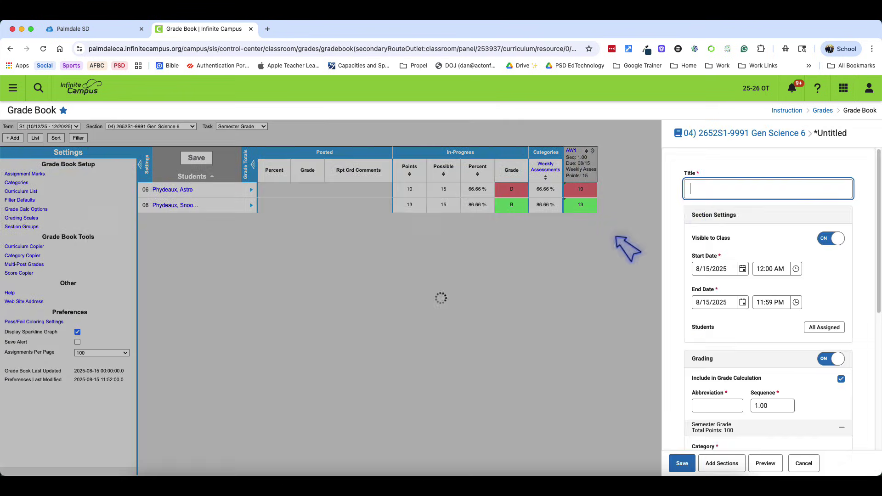
click(734, 190)
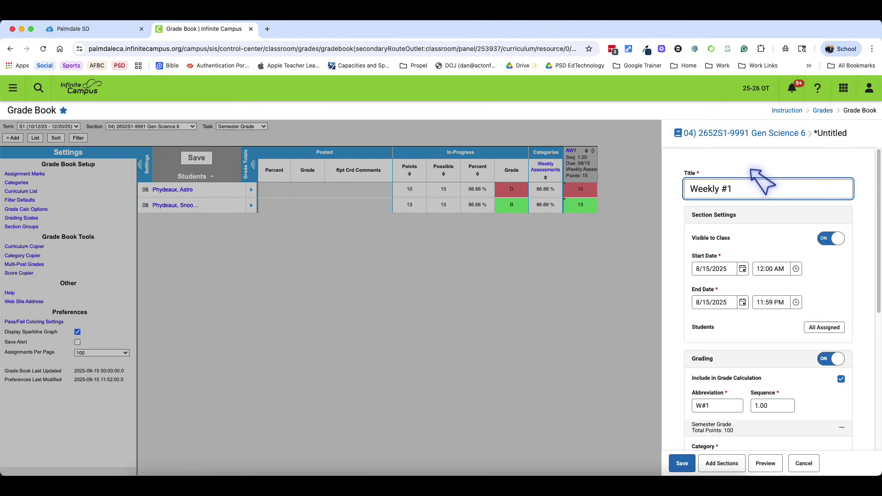
click(732, 184)
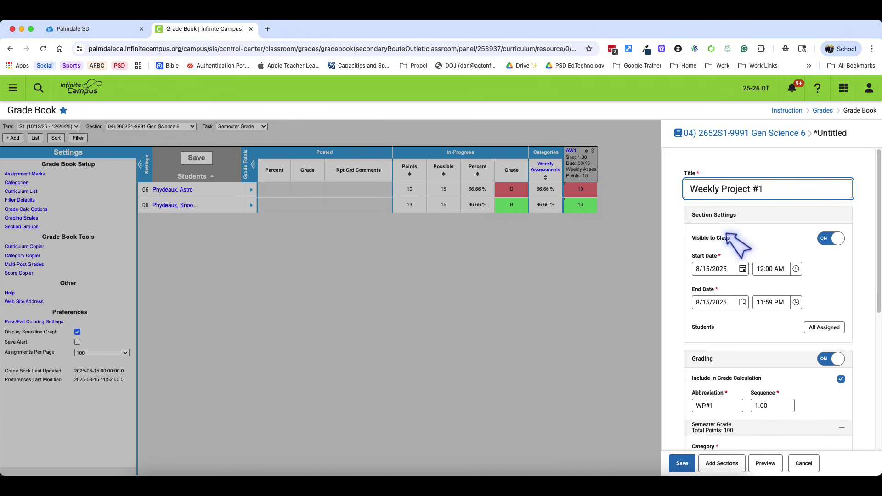
scroll(740, 288, down, 5)
scroll(749, 322, down, 1)
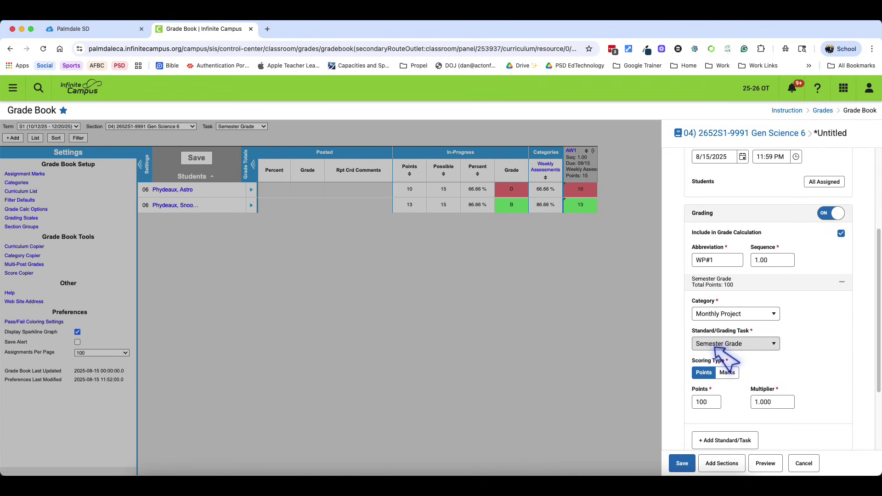
scroll(763, 303, down, 3)
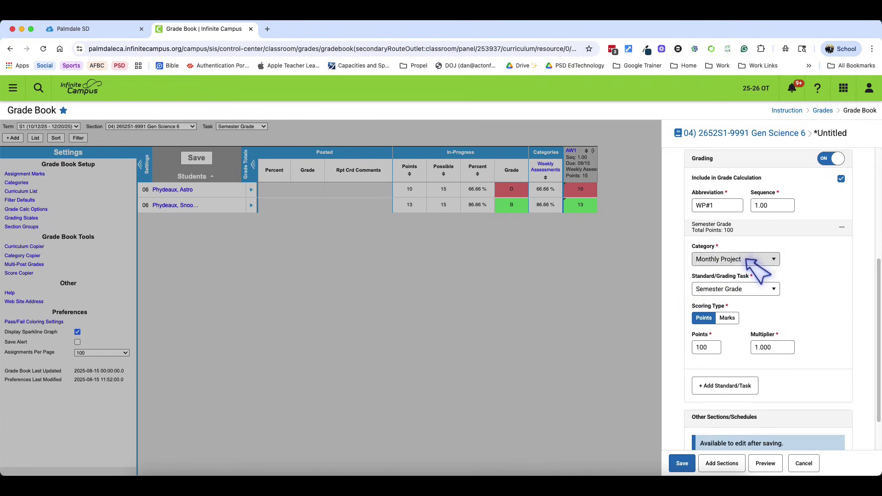
click(704, 260)
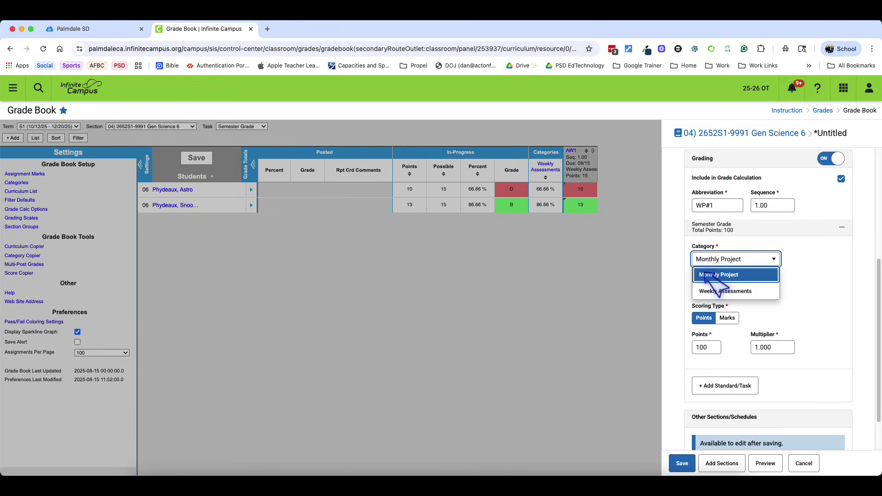
click(706, 275)
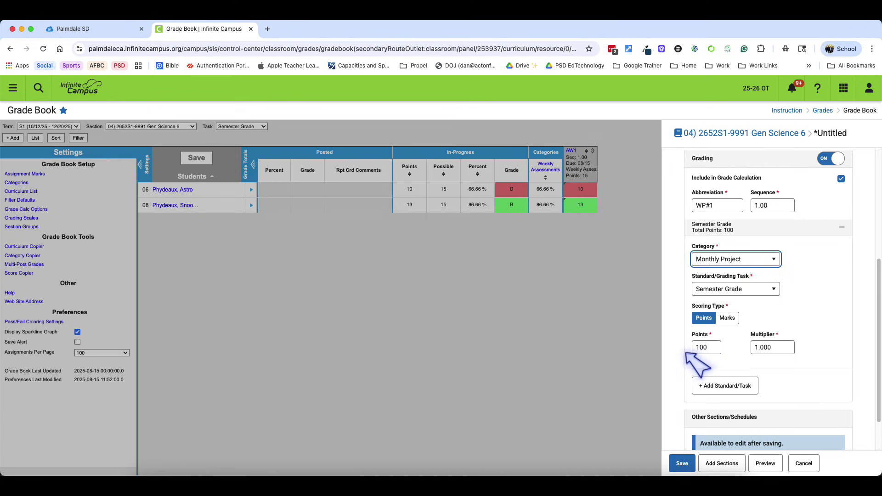
scroll(792, 361, down, 2)
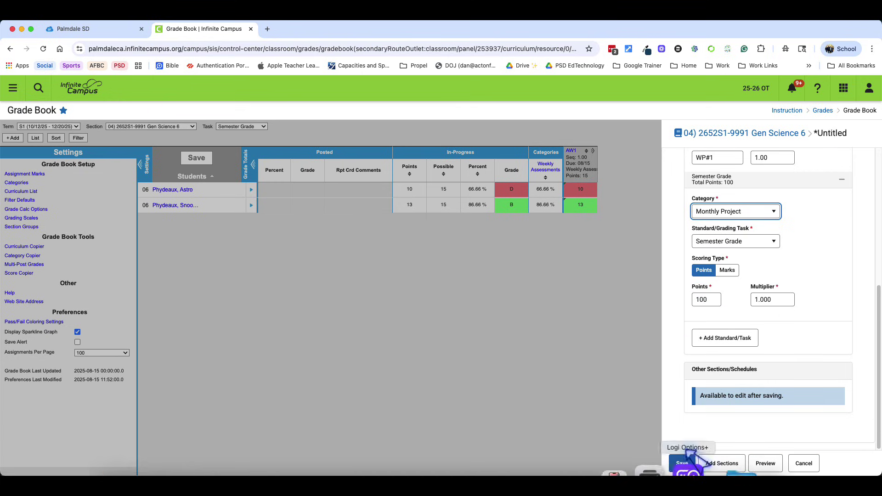
click(682, 463)
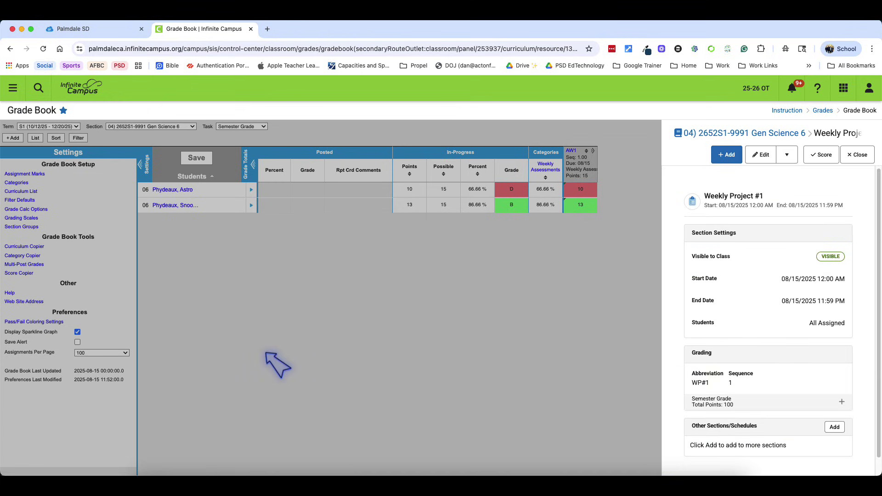
Enter WP#1 scores of 95 and 82 for the Gen Science 6 students and save.
click(858, 154)
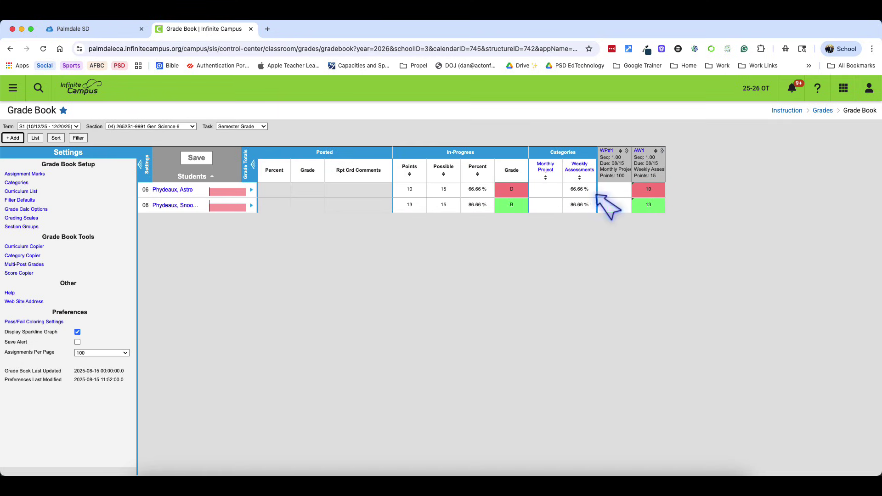
click(614, 190)
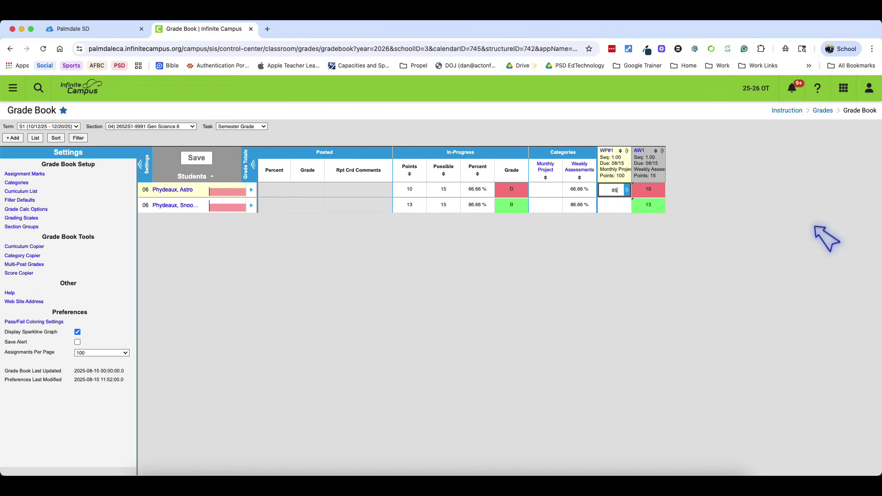
text(95)
key(Return)
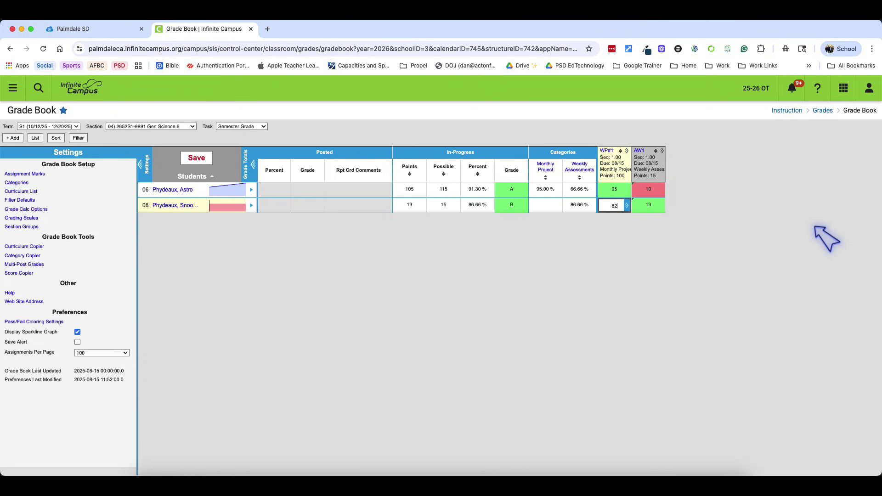
click(612, 348)
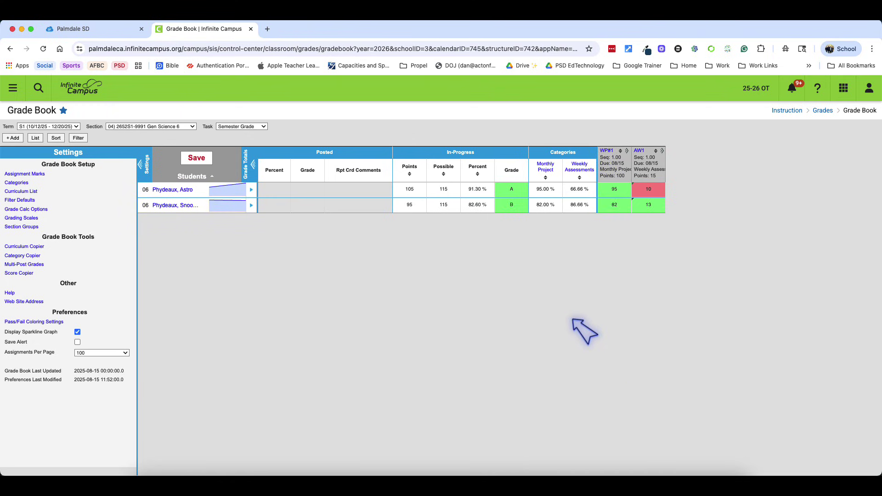
click(207, 159)
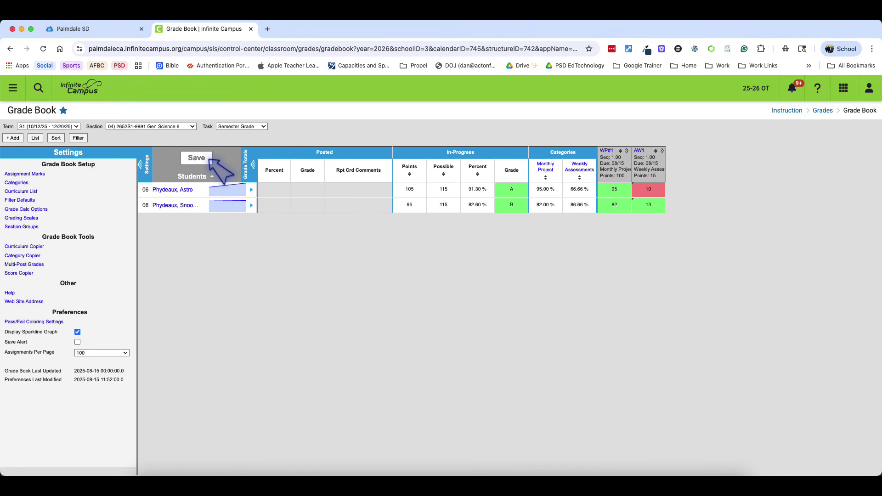